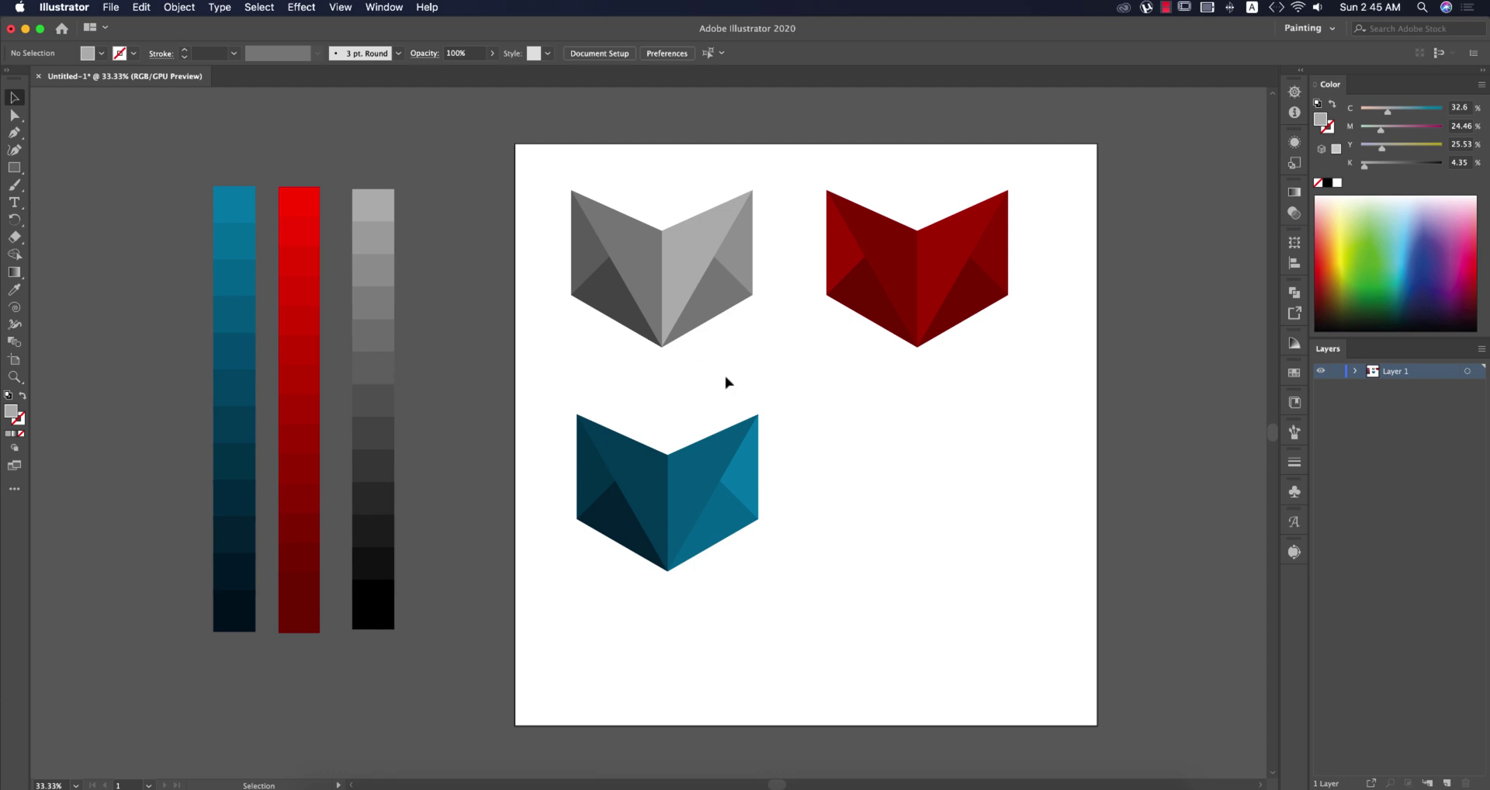
Select the red sample emblem to inspect it, then deselect it
left_click(871, 277)
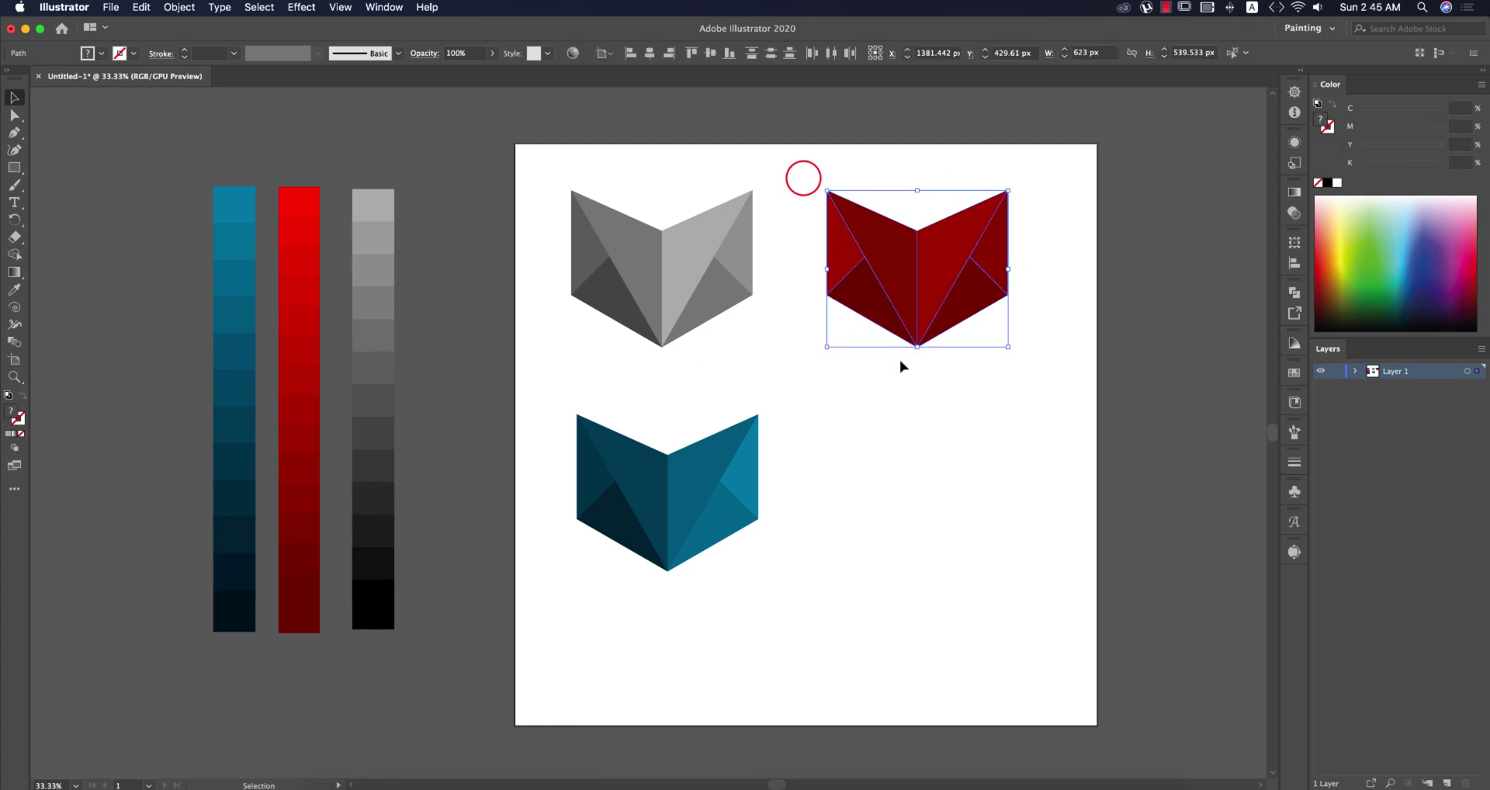
left_click(954, 410)
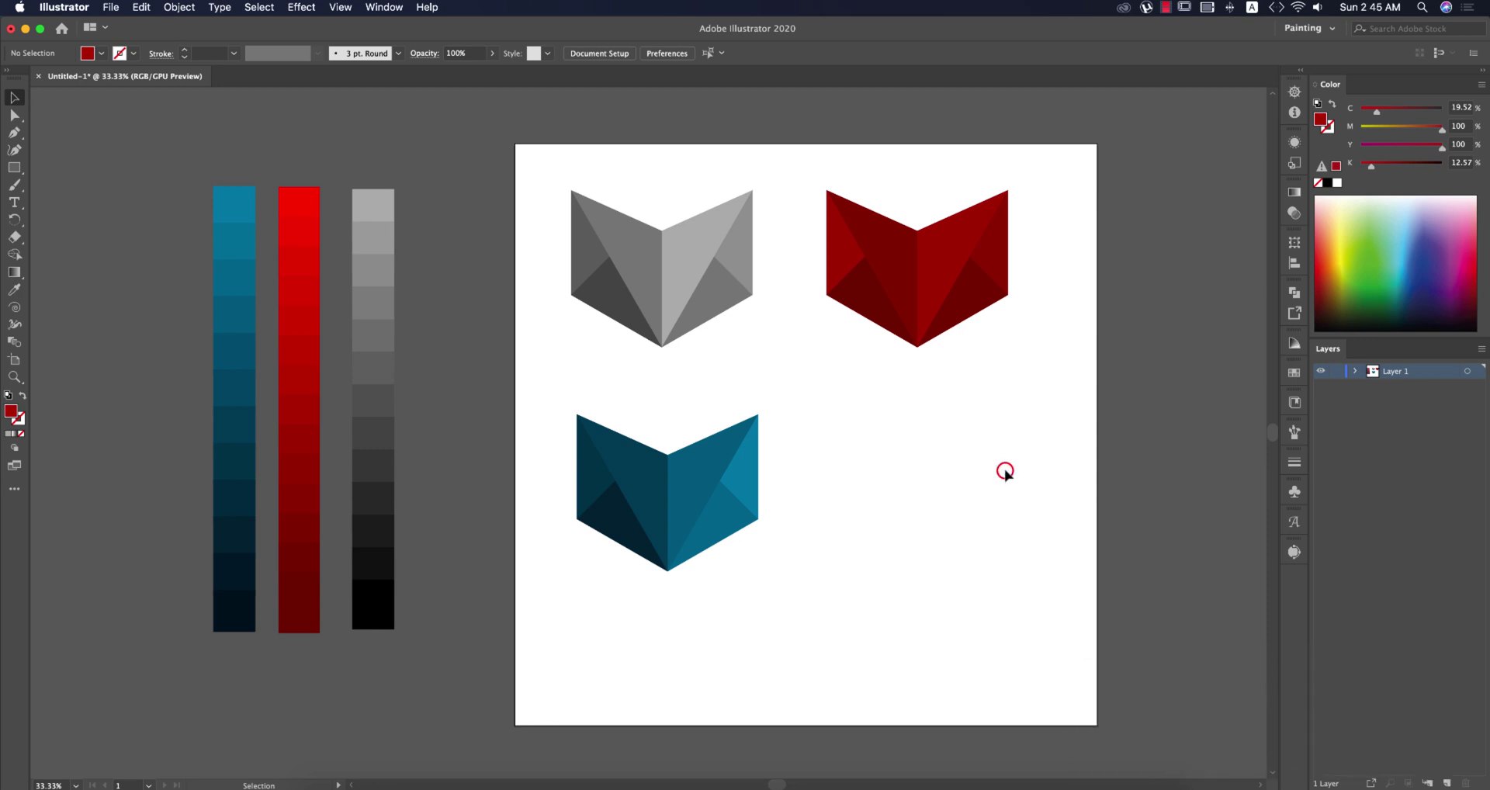
Create a 2000 × 2000 px document named 'collor', then go back to the Untitled-1 artwork
left_click(111, 8)
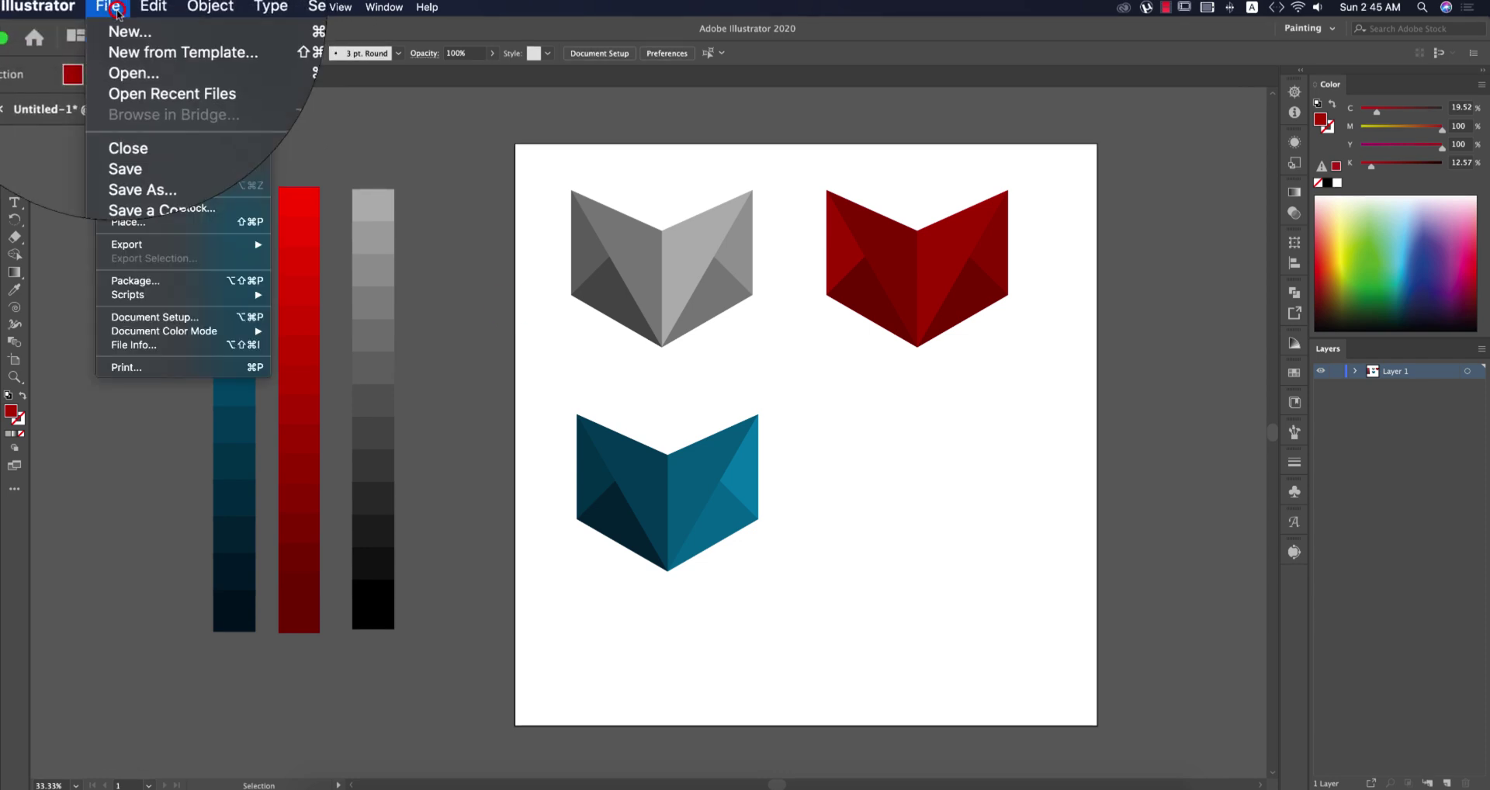
left_click(122, 24)
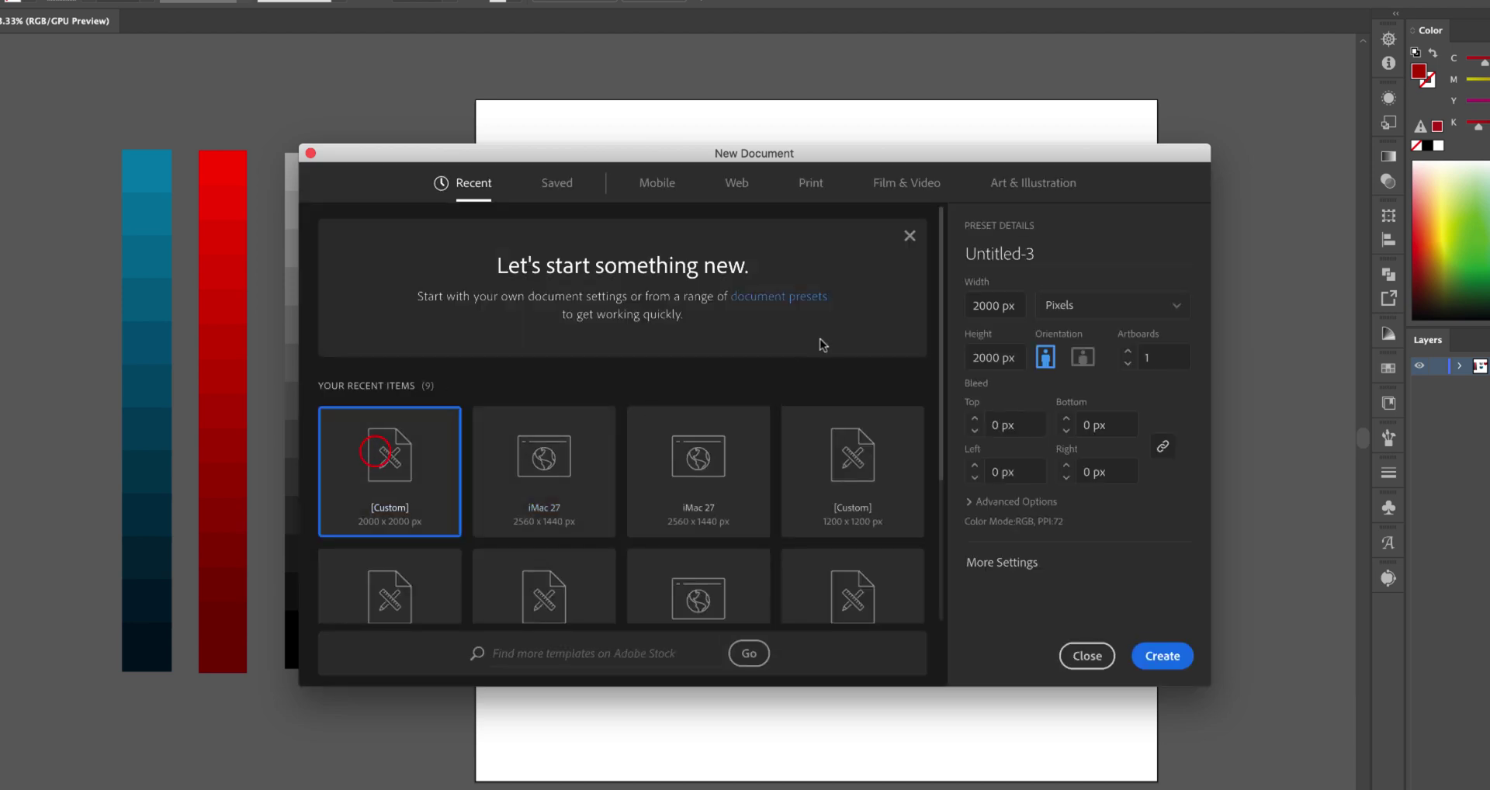
left_click_drag(901, 155, 911, 117)
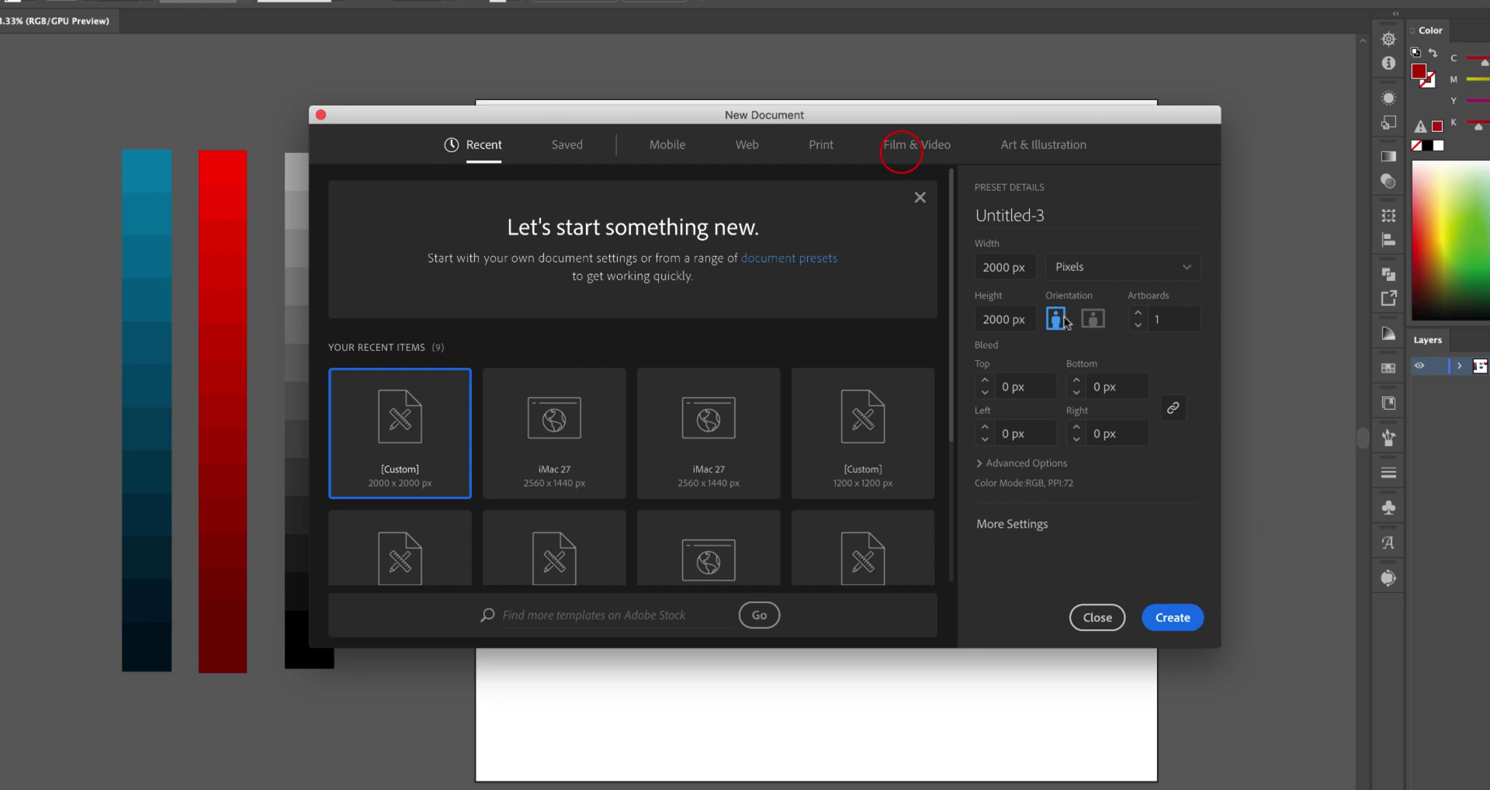
left_click(1052, 214)
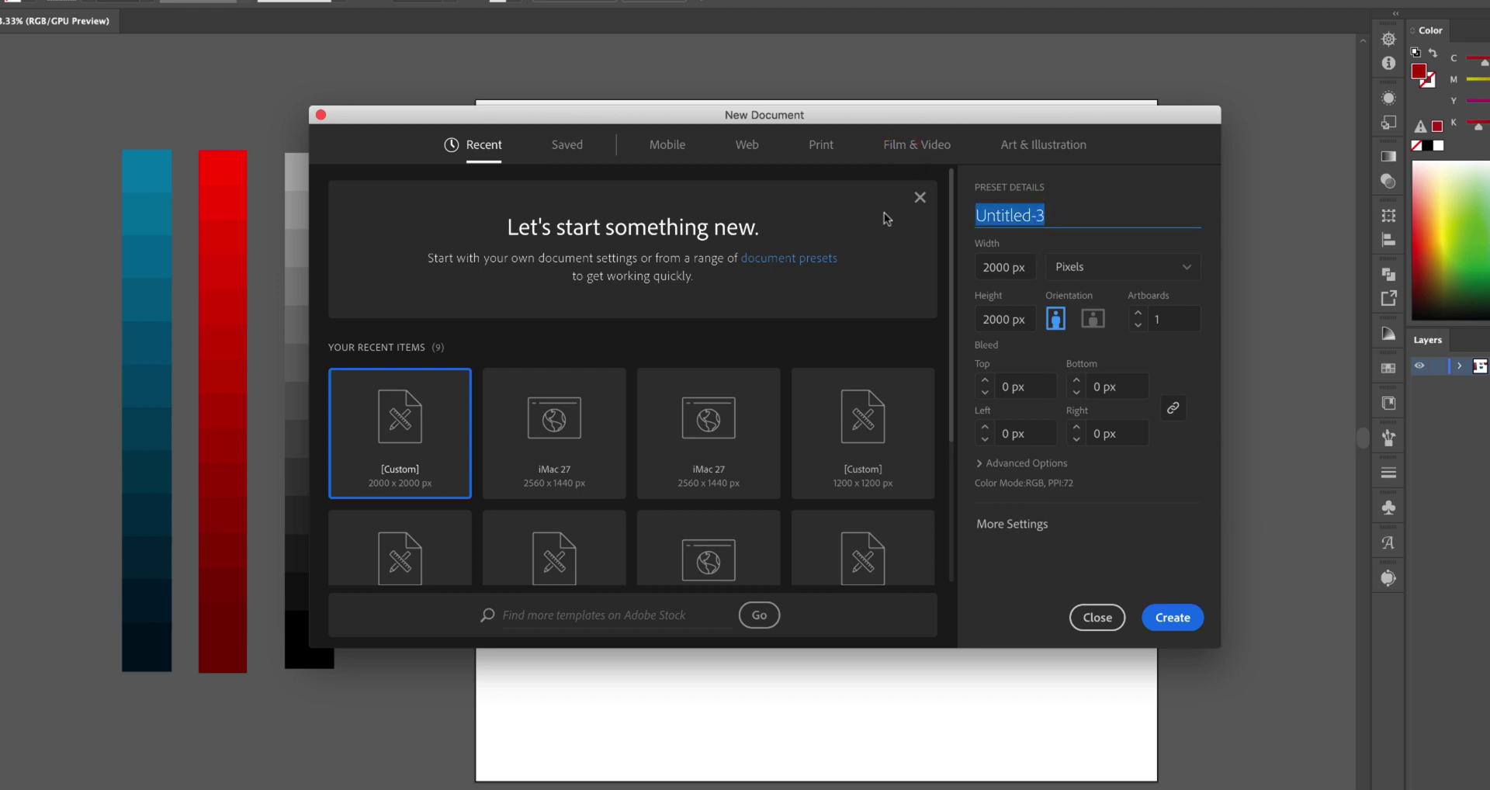
type("collor")
left_click(1171, 617)
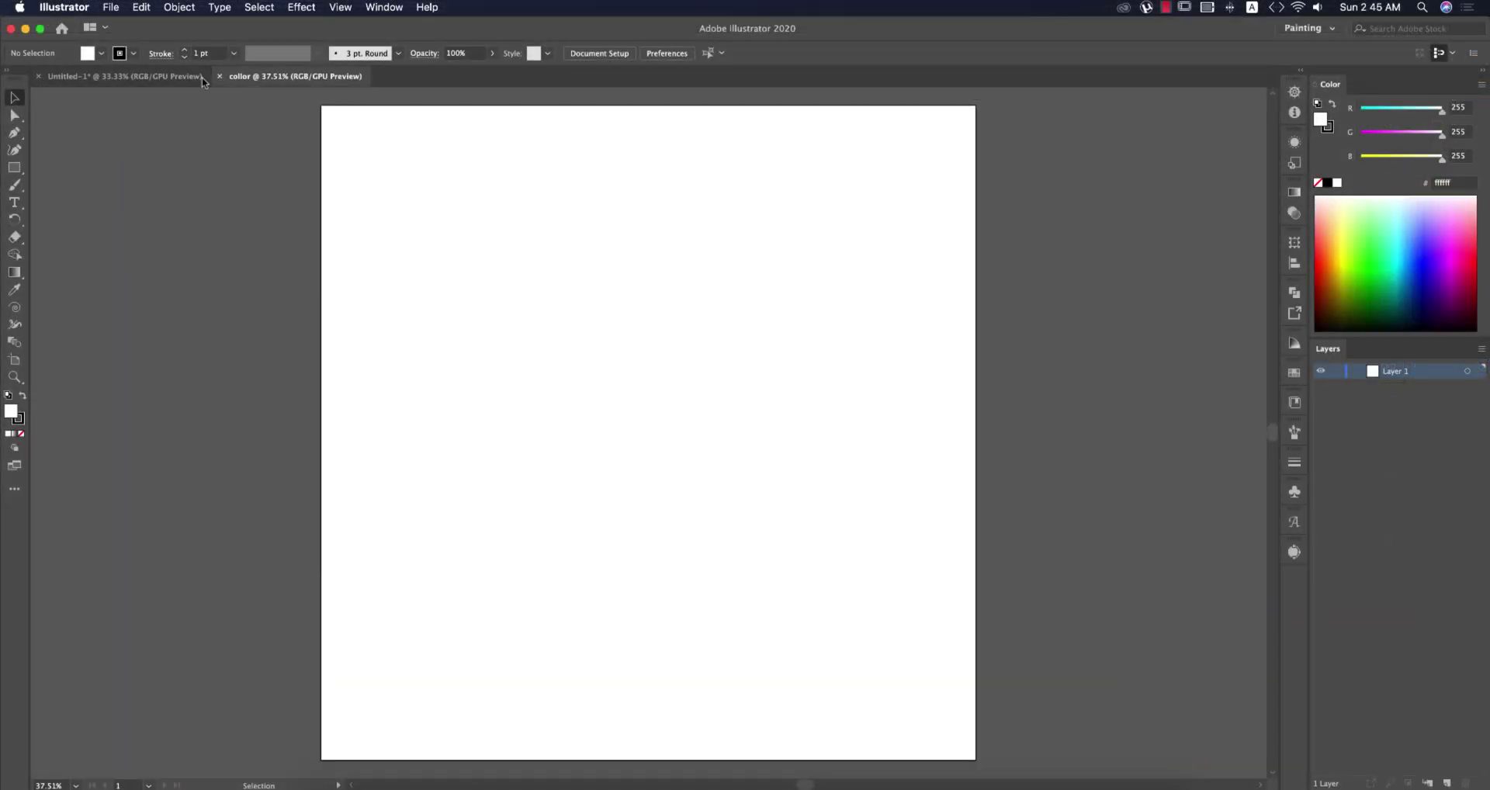
left_click(198, 78)
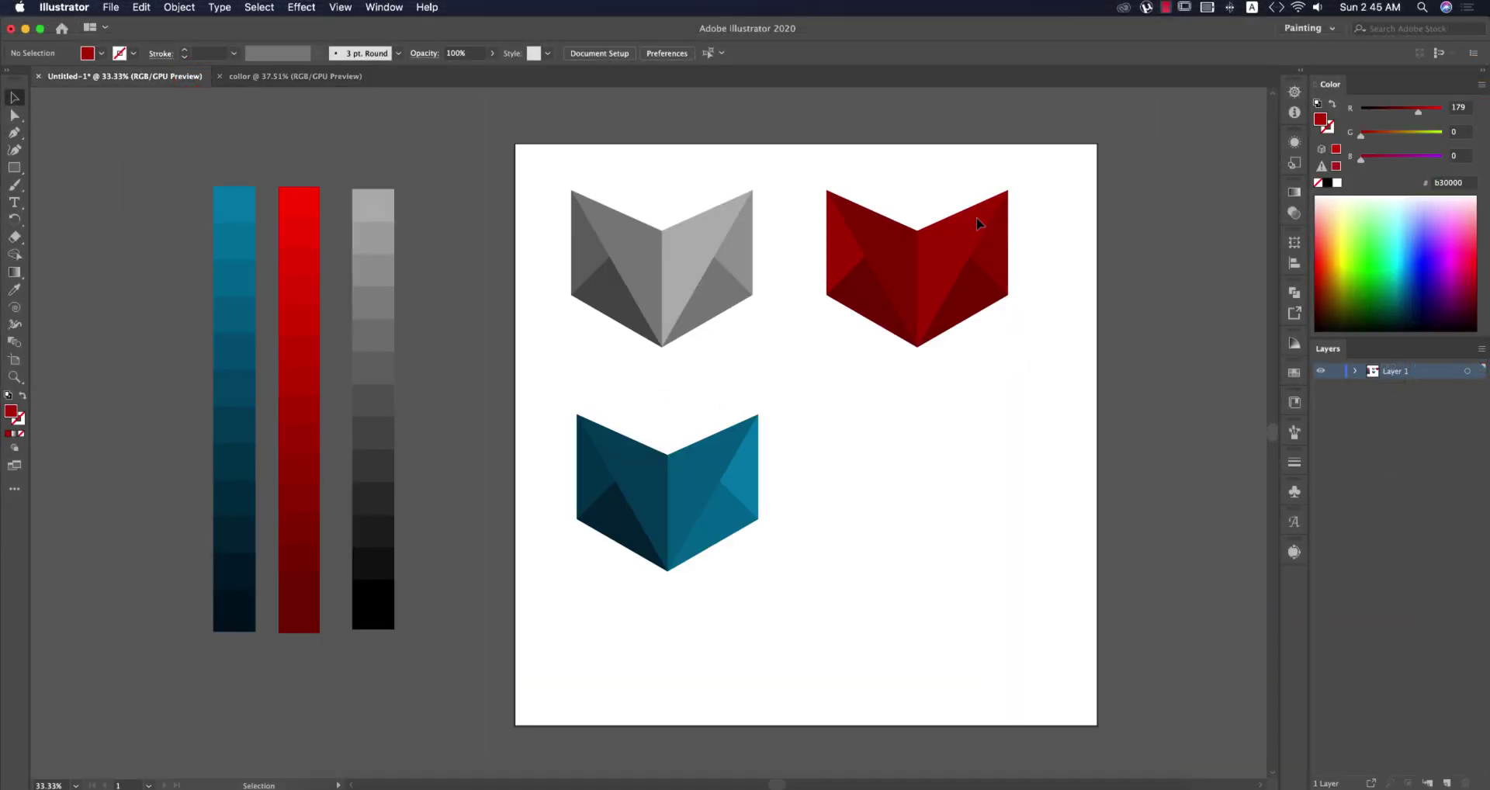
Inspect the red emblem's right-face triangle and red blend strip, then switch to the collor document
left_click(936, 280)
left_click(1004, 396)
left_click(353, 76)
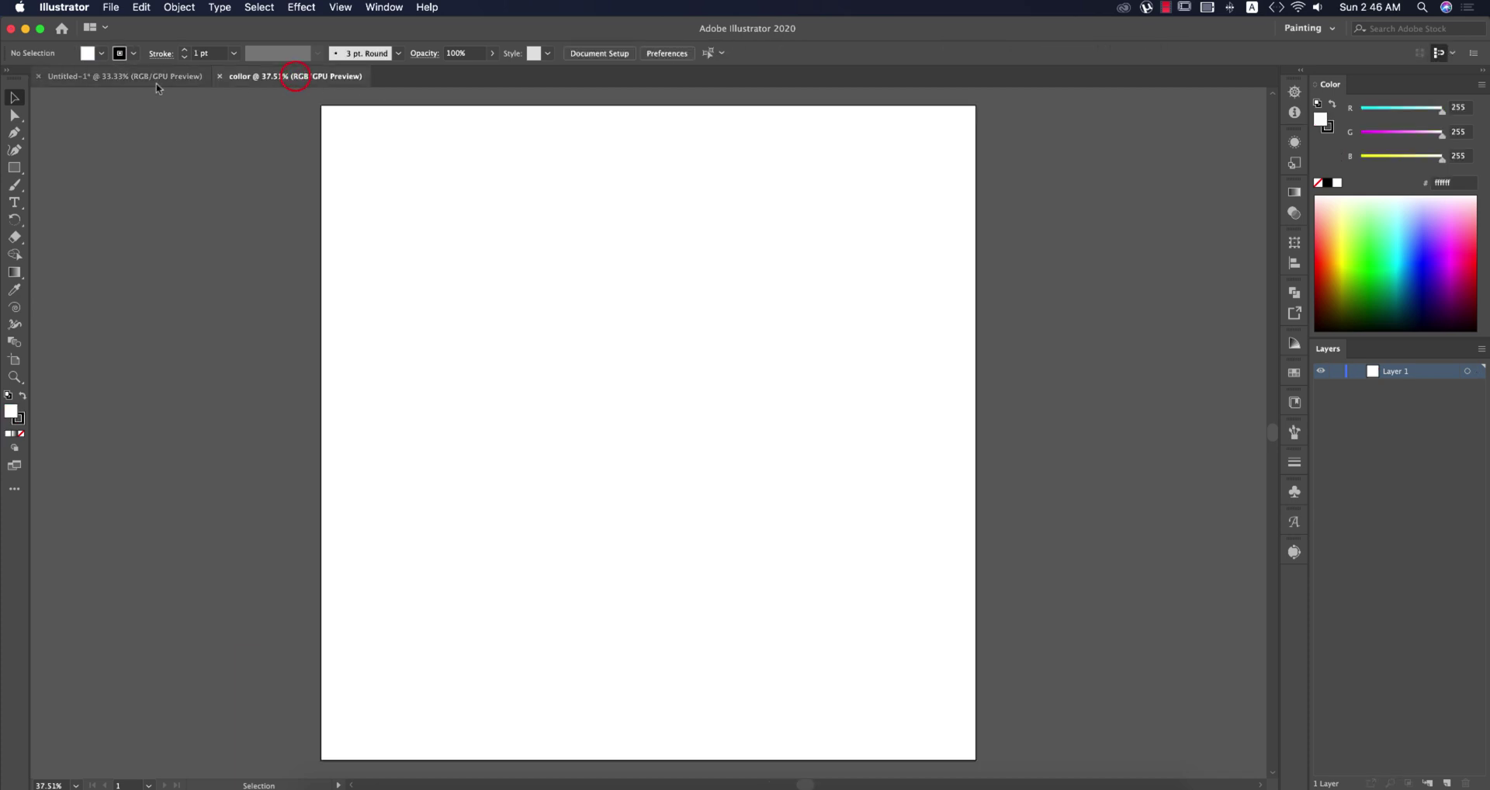
left_click(156, 76)
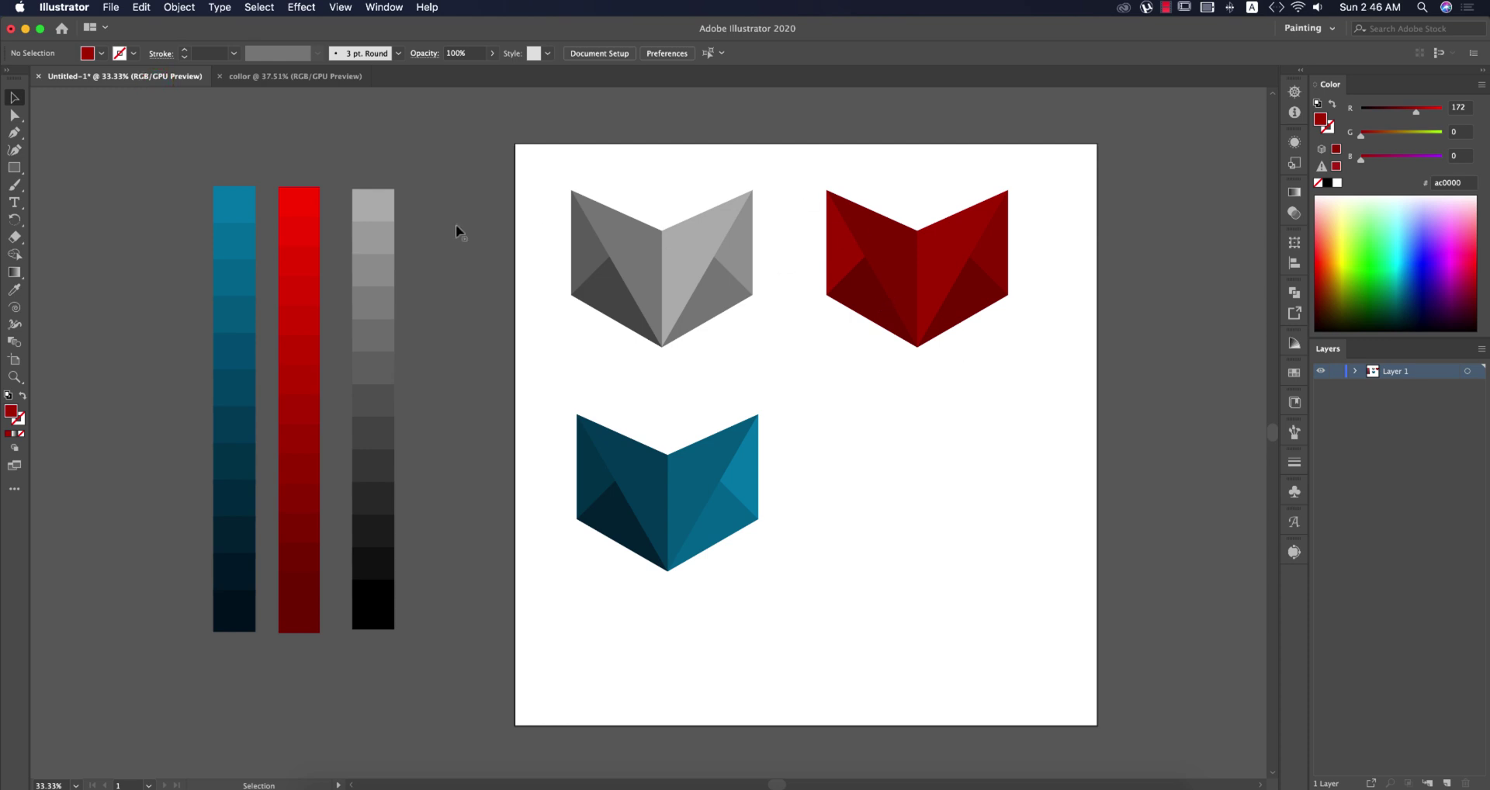
left_click(284, 206)
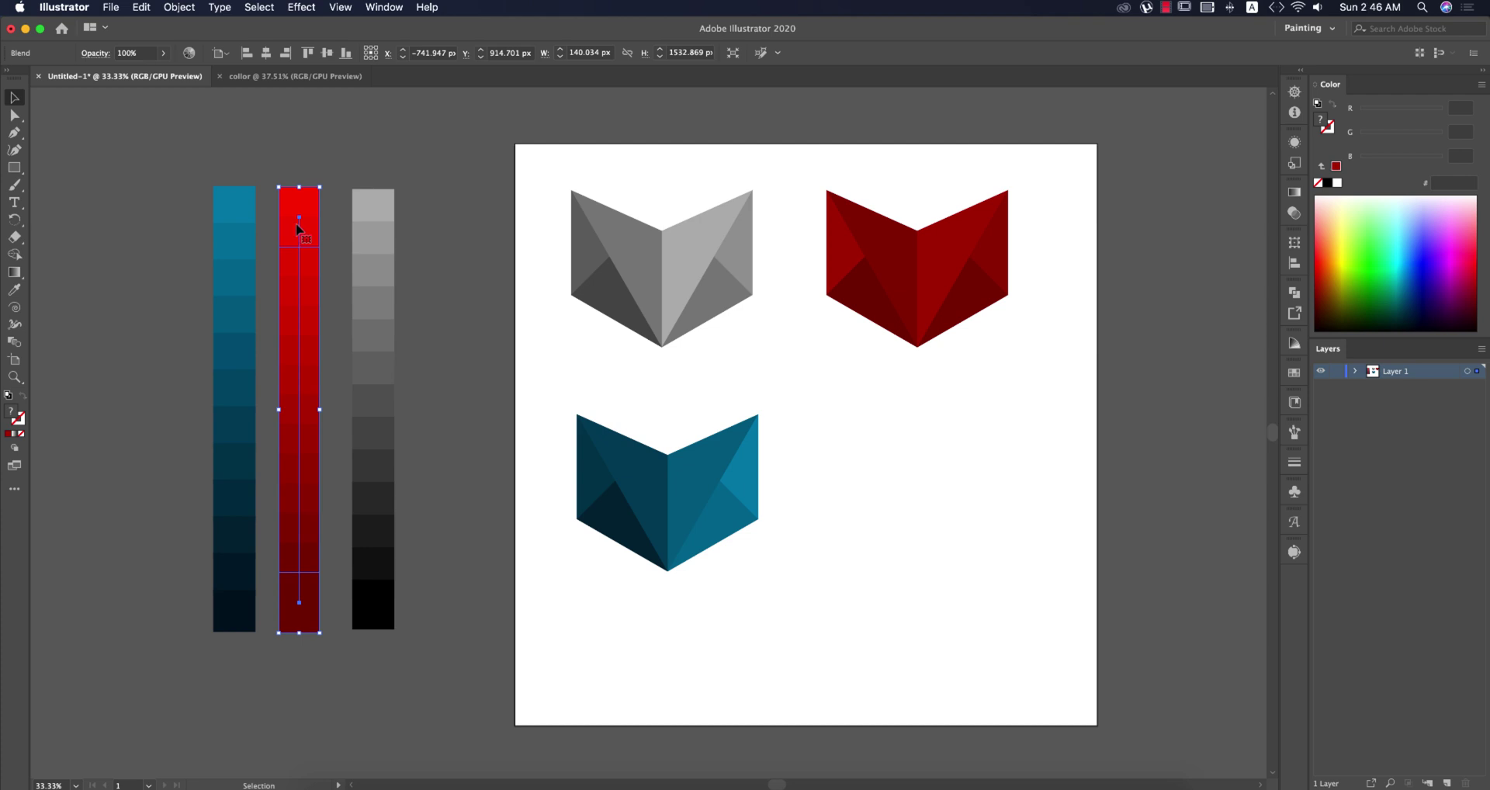
left_click(294, 76)
left_click(16, 170)
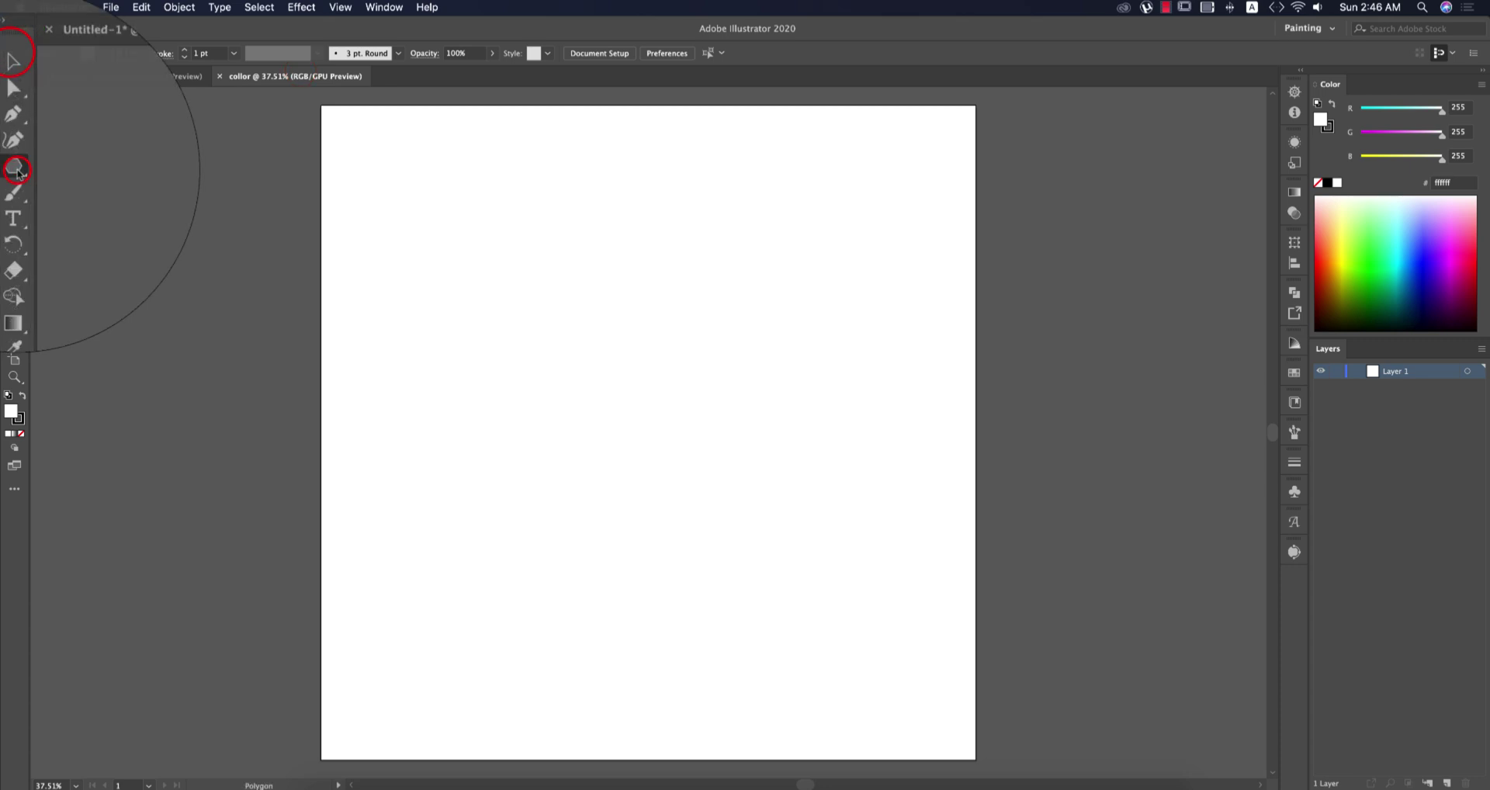
Place a polygon on the collor artboard with a 350 px radius and 6 sides
left_click(14, 169)
left_click(14, 171)
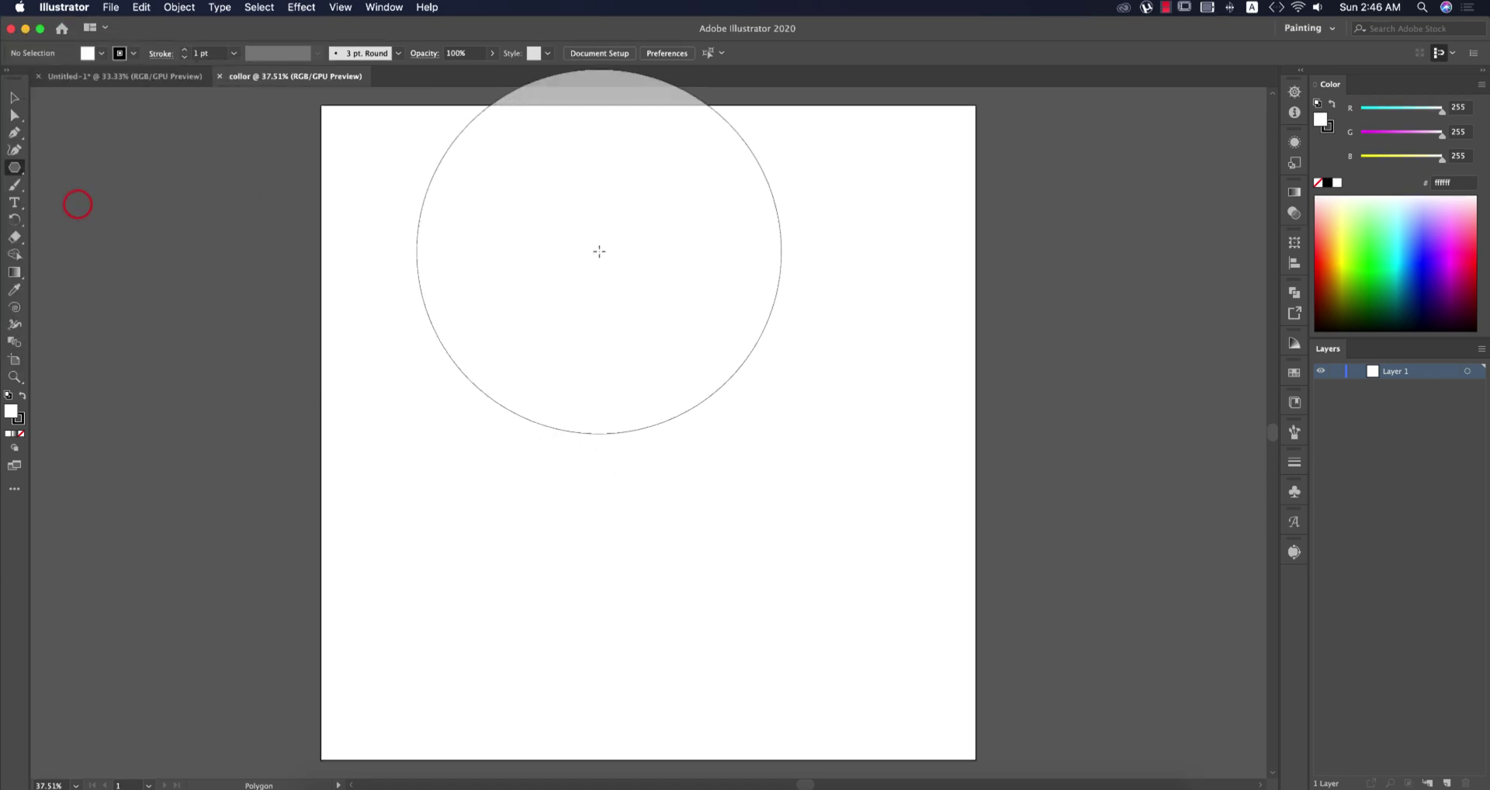
left_click(552, 206)
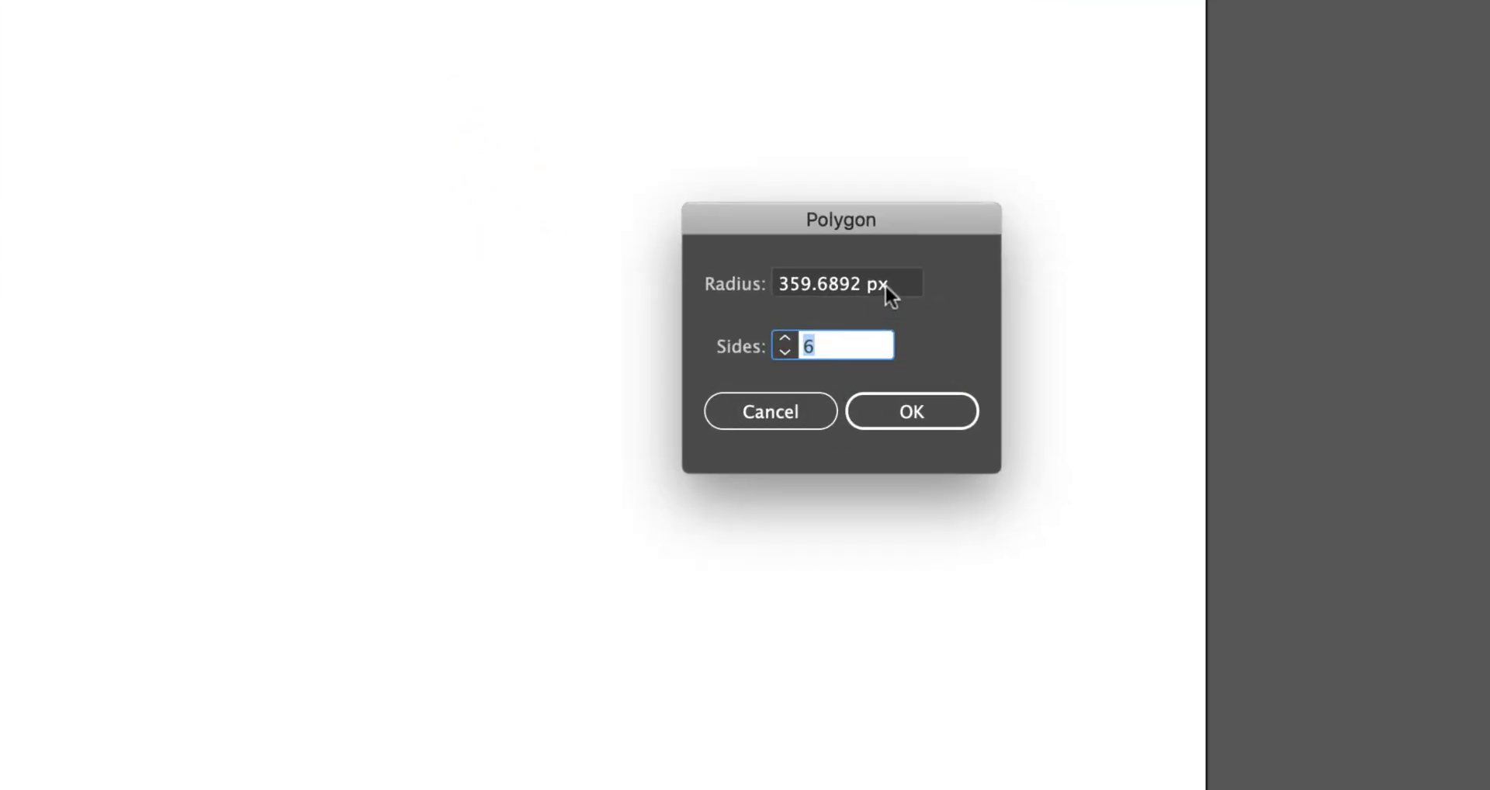
left_click(889, 284)
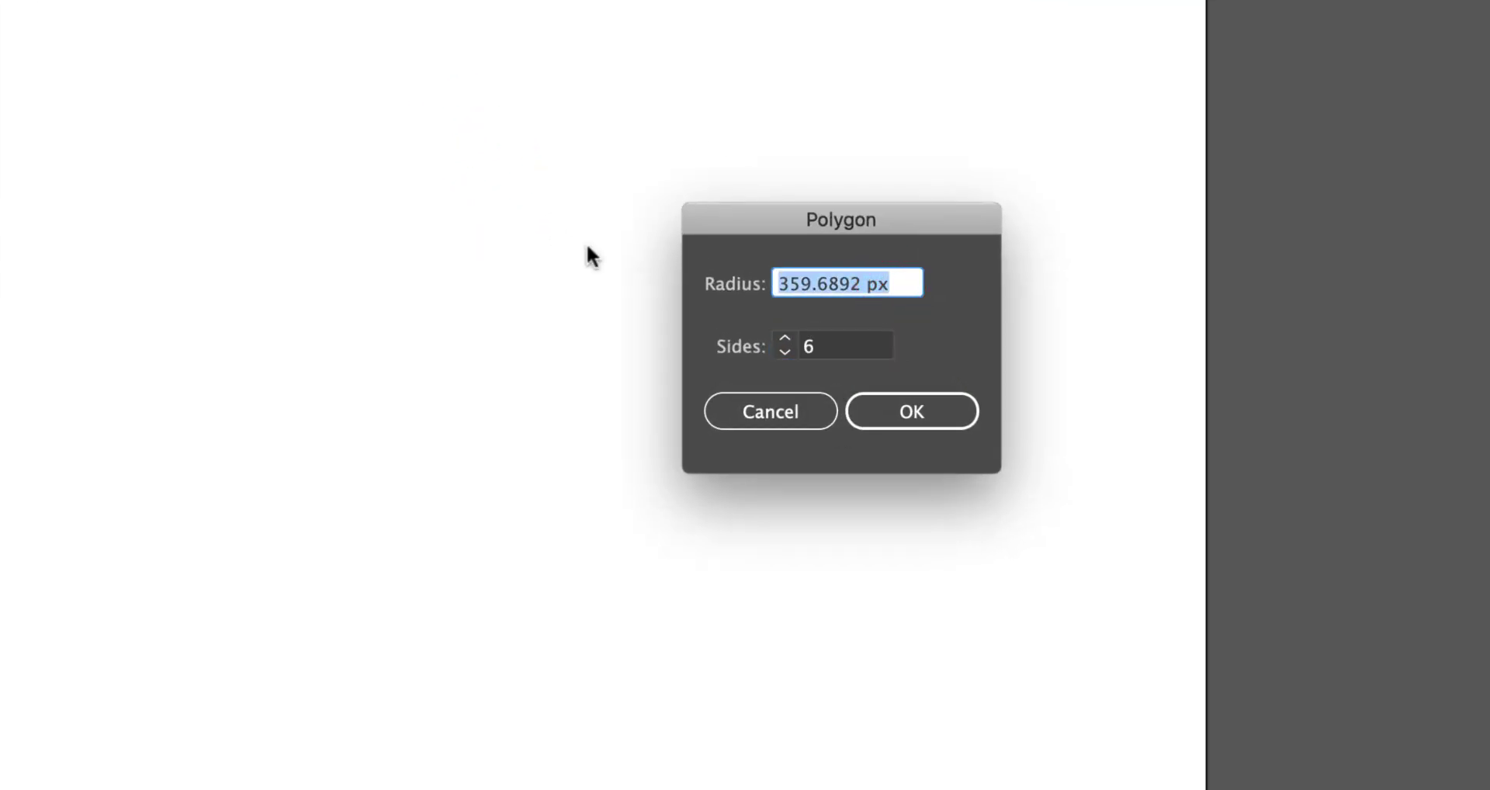
type("350")
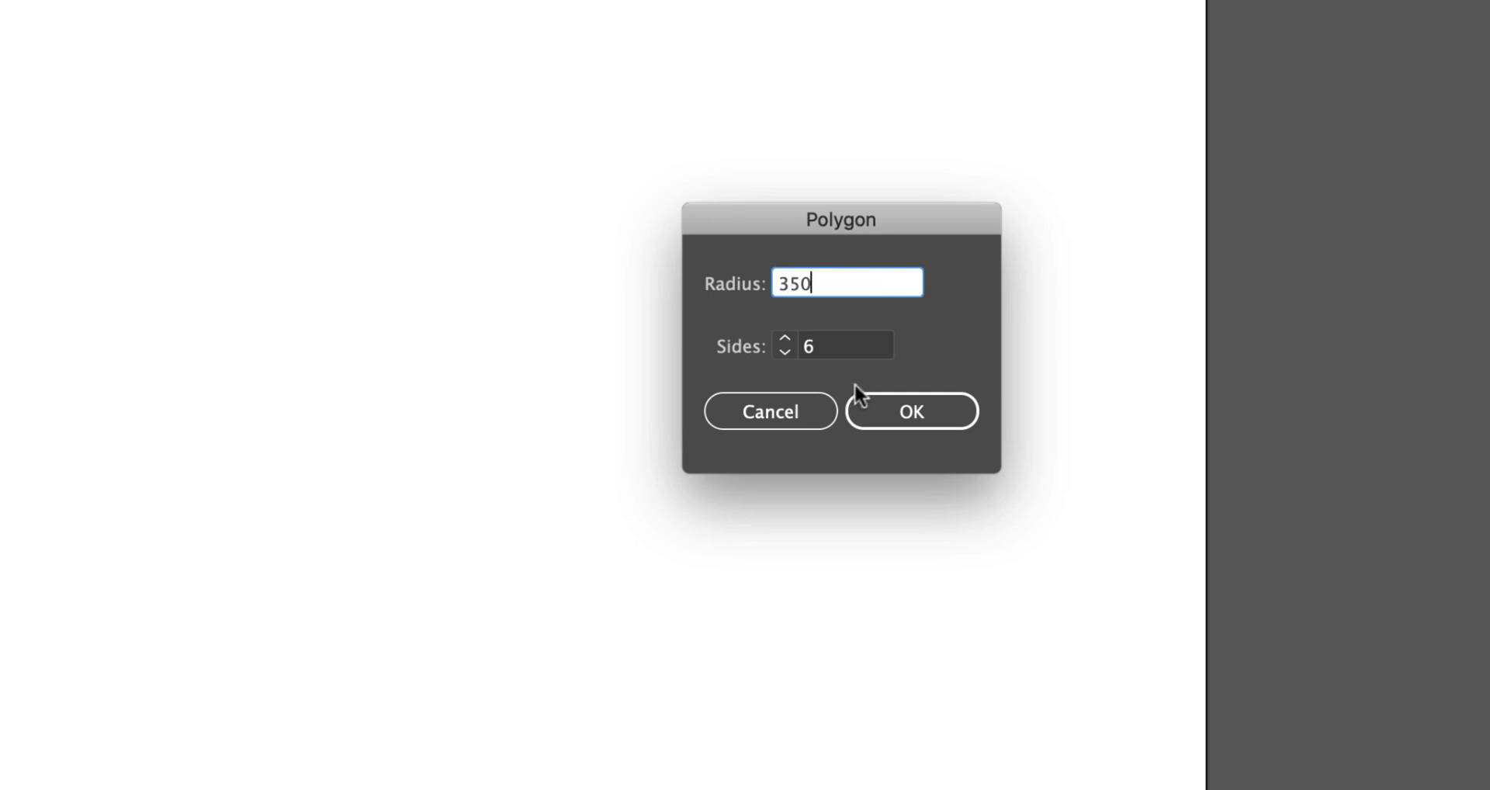
left_click(818, 347)
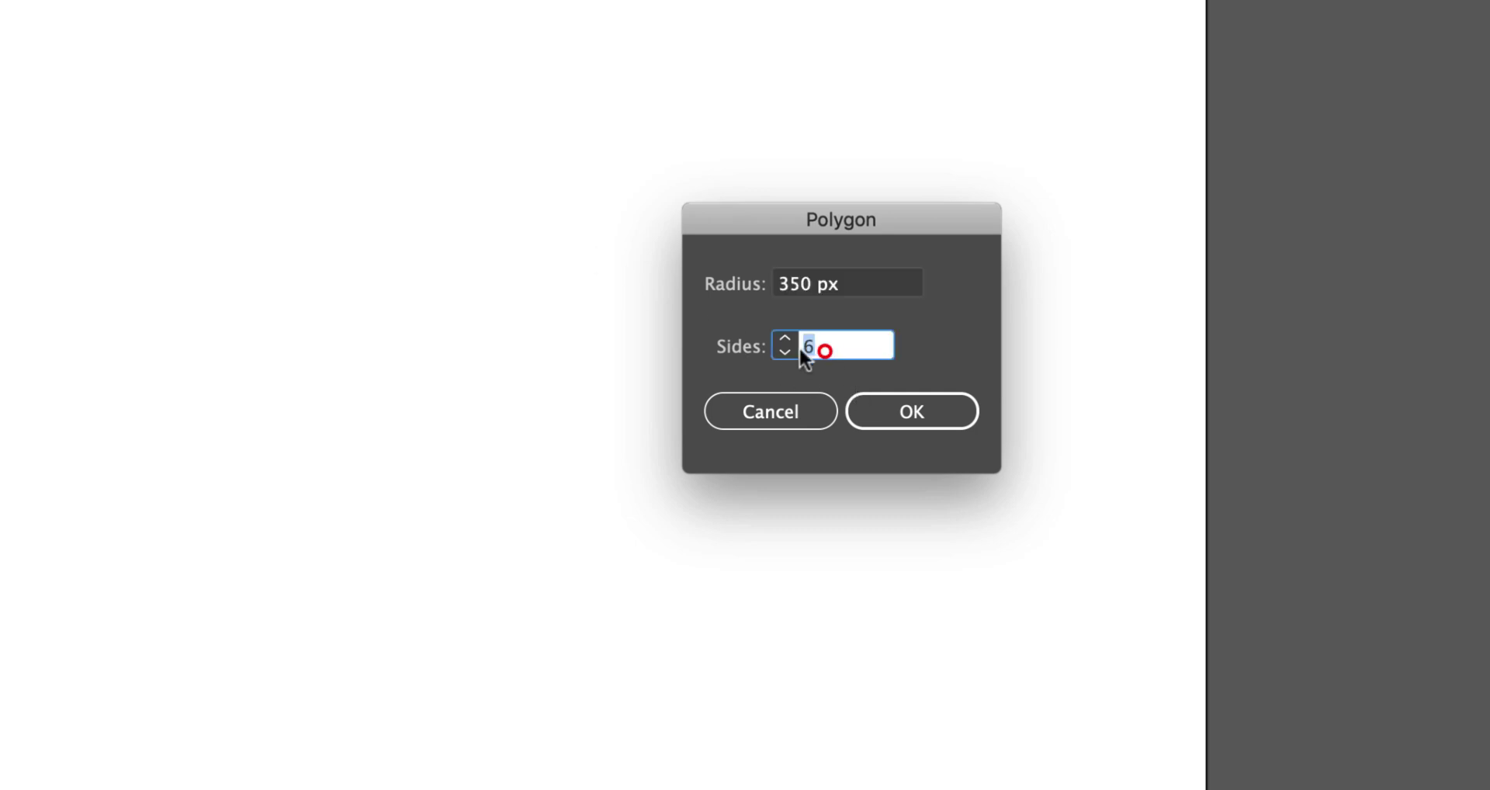
left_click(927, 422)
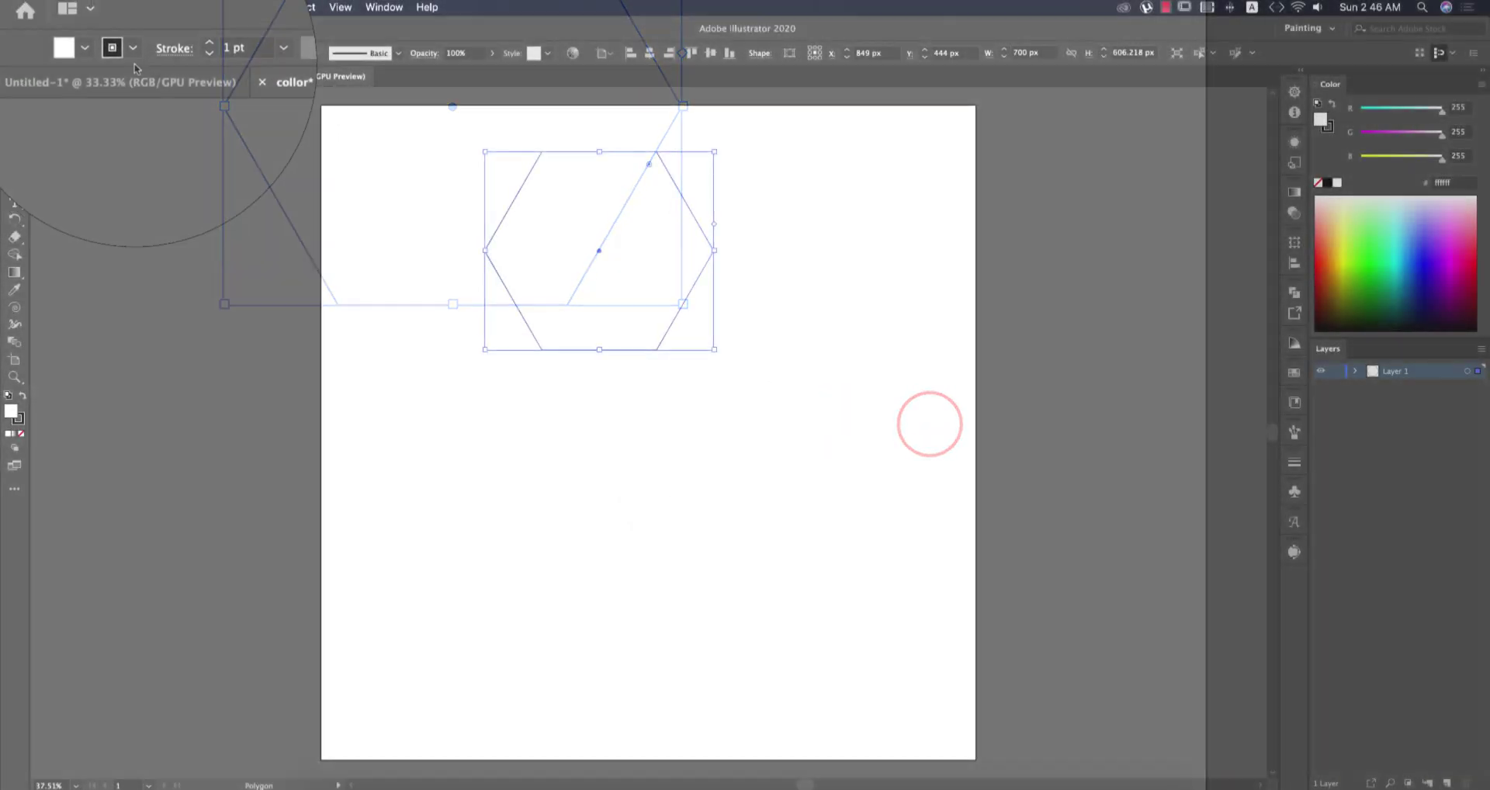
Fill the hexagon with #666666 dark grey and rotate it 90° so a point faces up
left_click(102, 54)
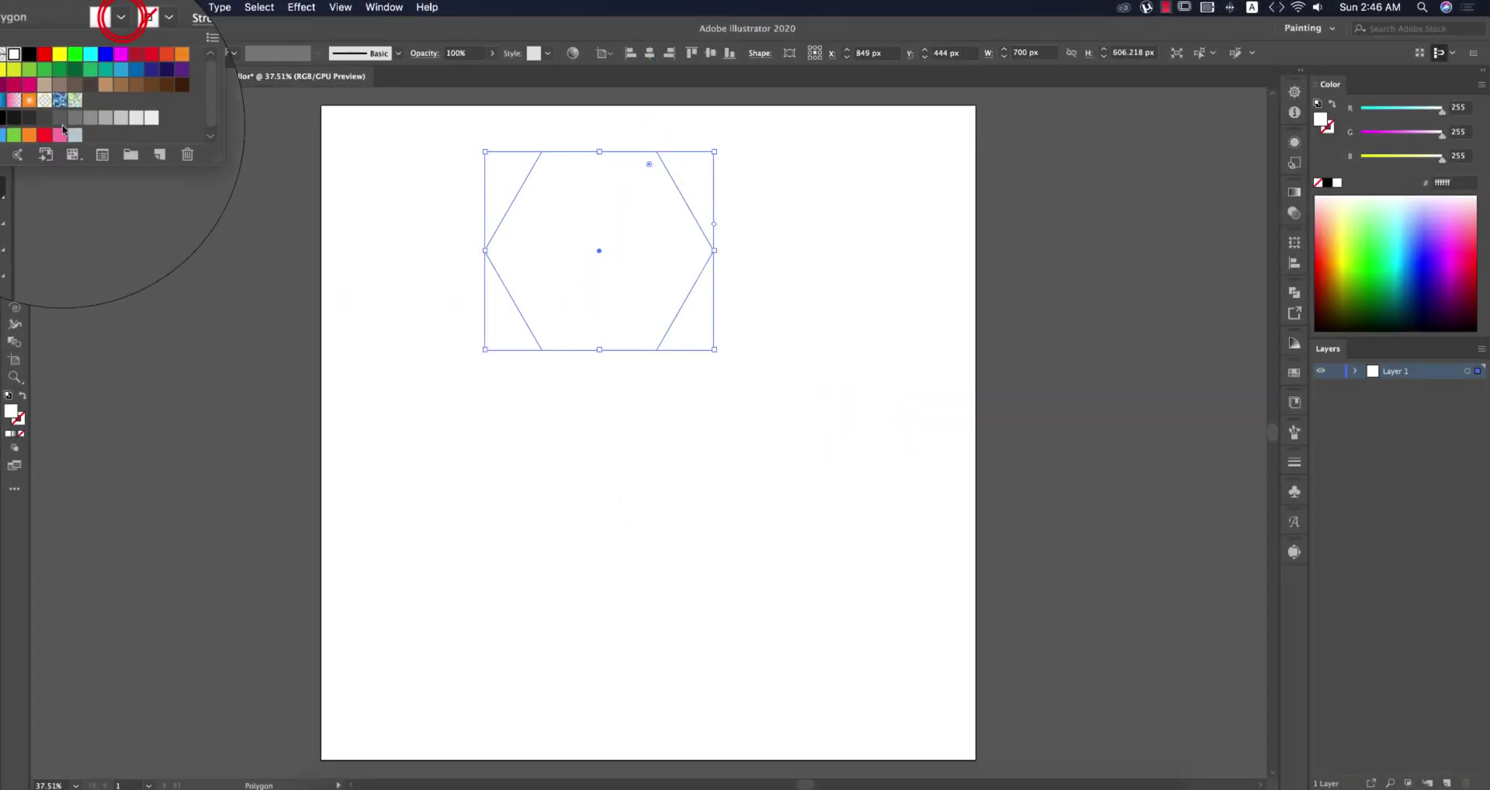
left_click(61, 120)
left_click(14, 99)
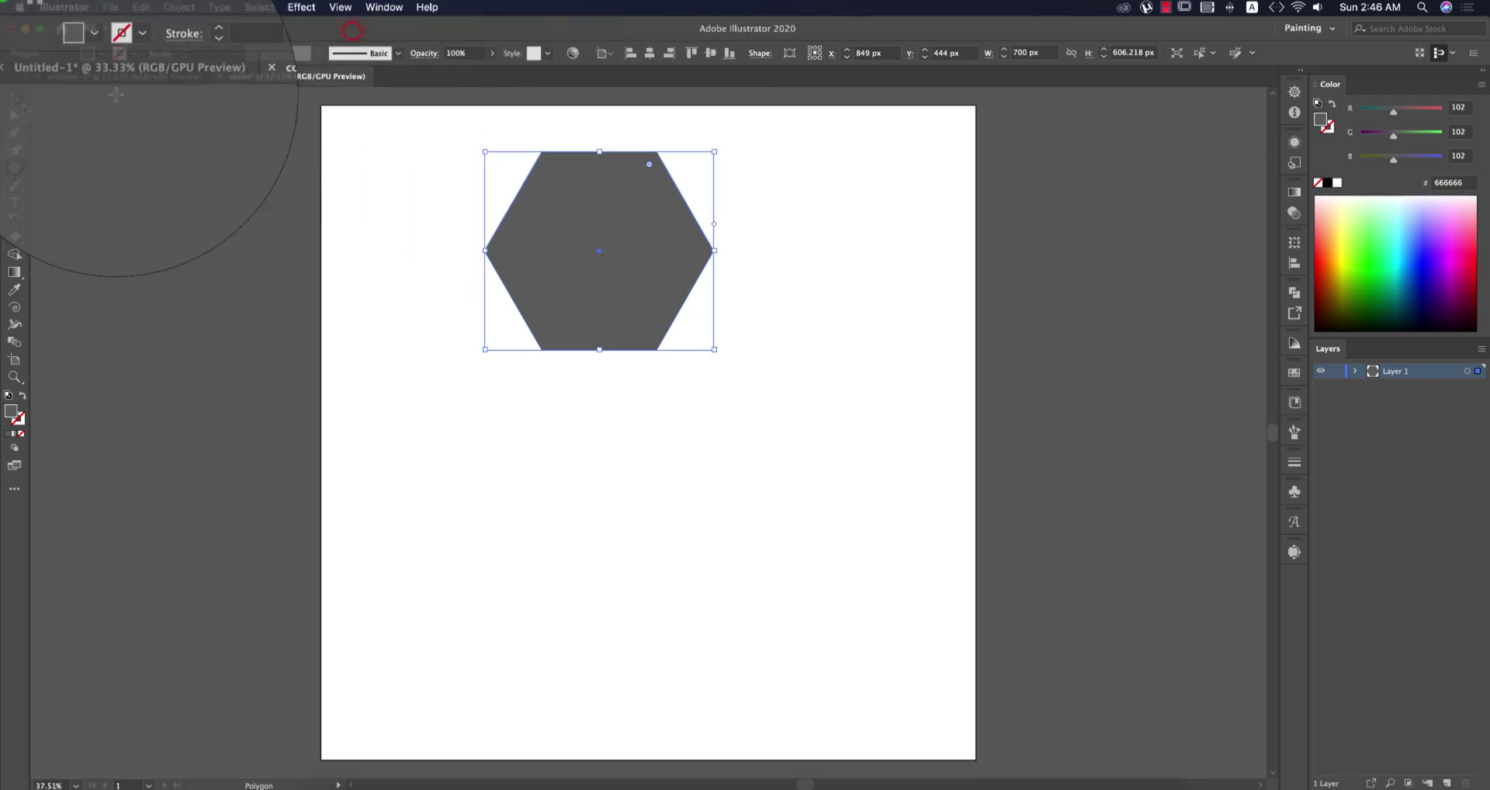
left_click_drag(721, 356, 625, 226)
Centre the hexagon horizontally using Horizontal Align Center
left_click(603, 53)
left_click(621, 78)
left_click(652, 53)
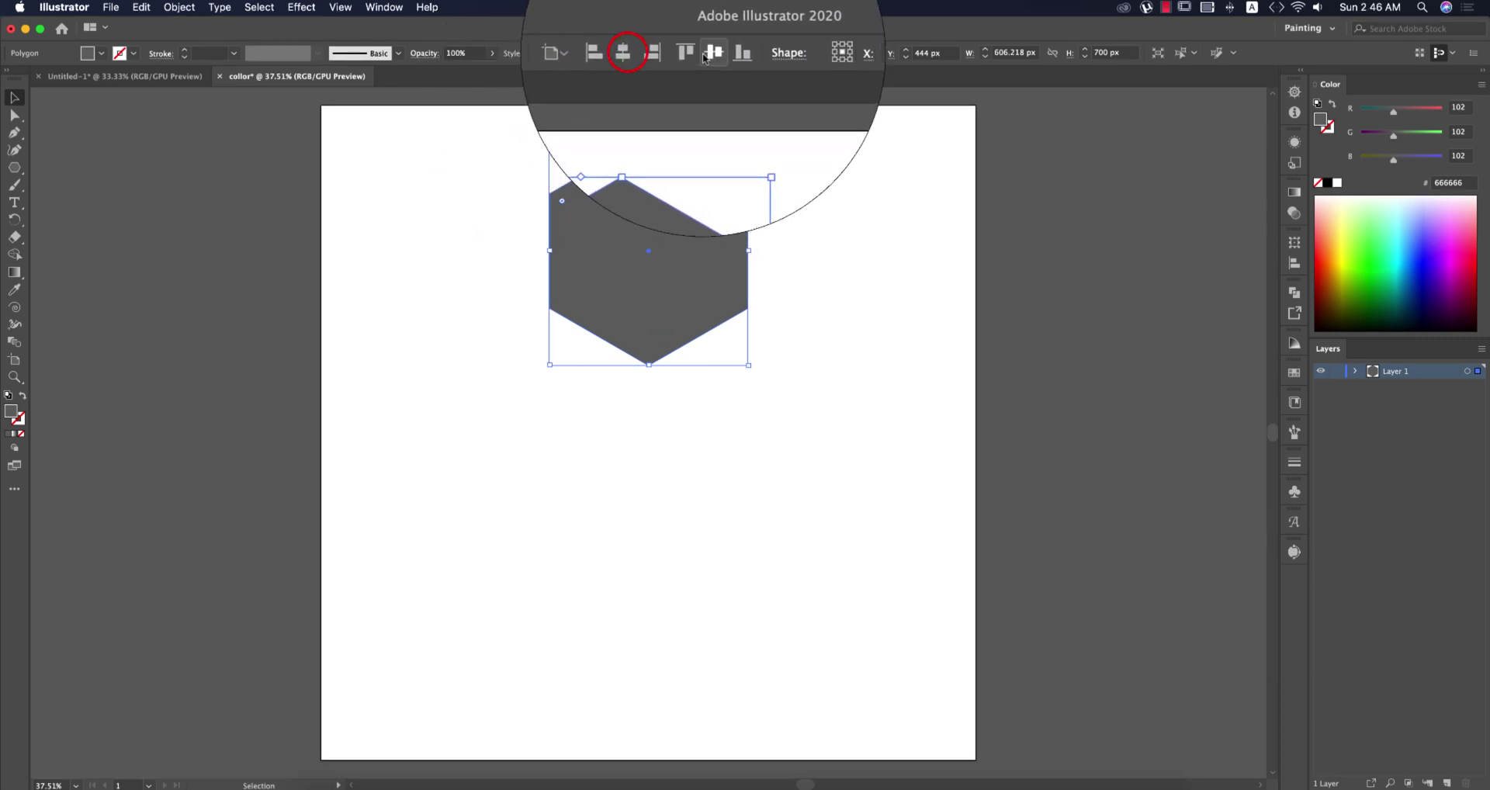
left_click(829, 373)
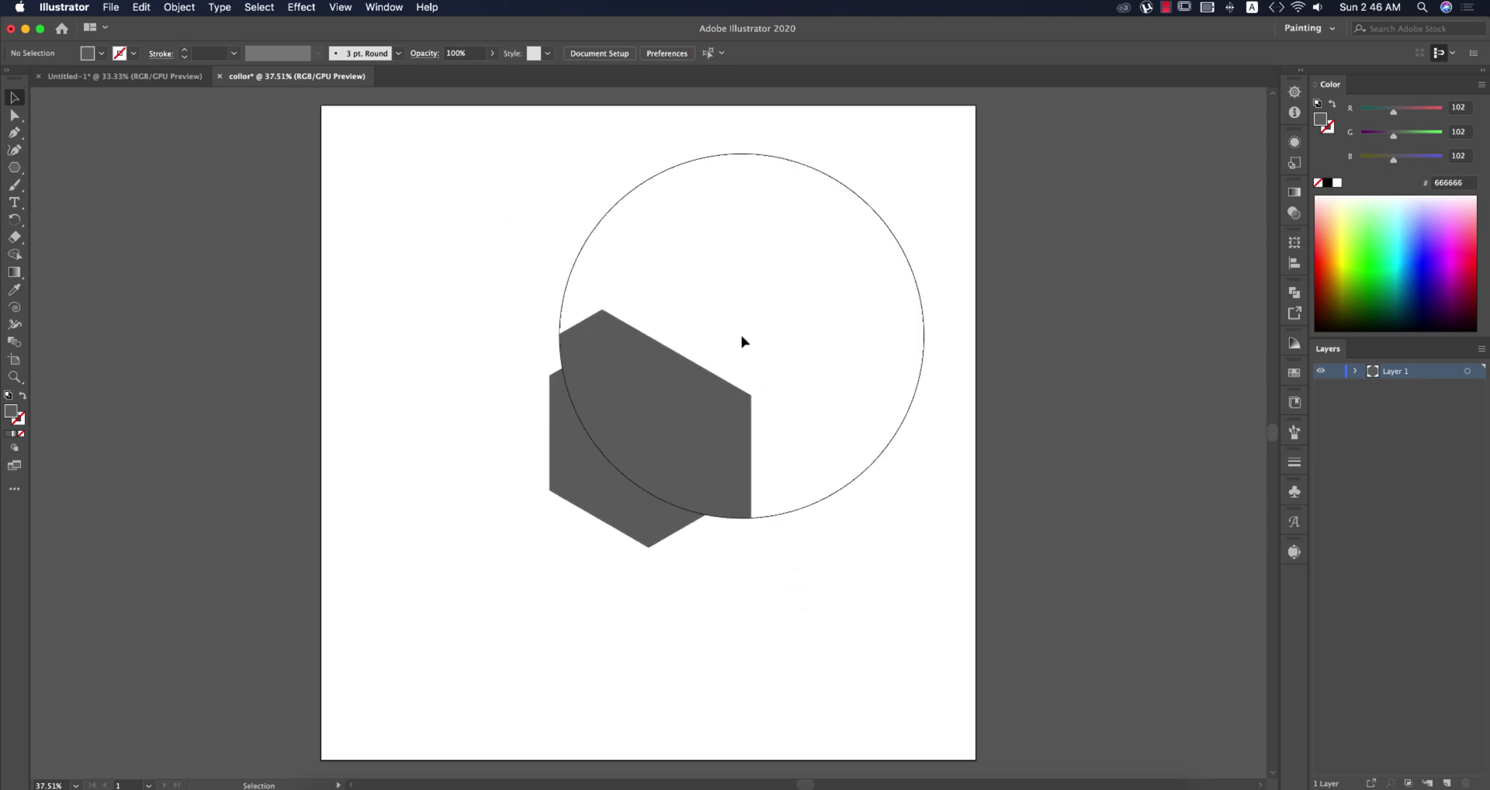
Turn off Snap to Pixel in the View menu
left_click(339, 8)
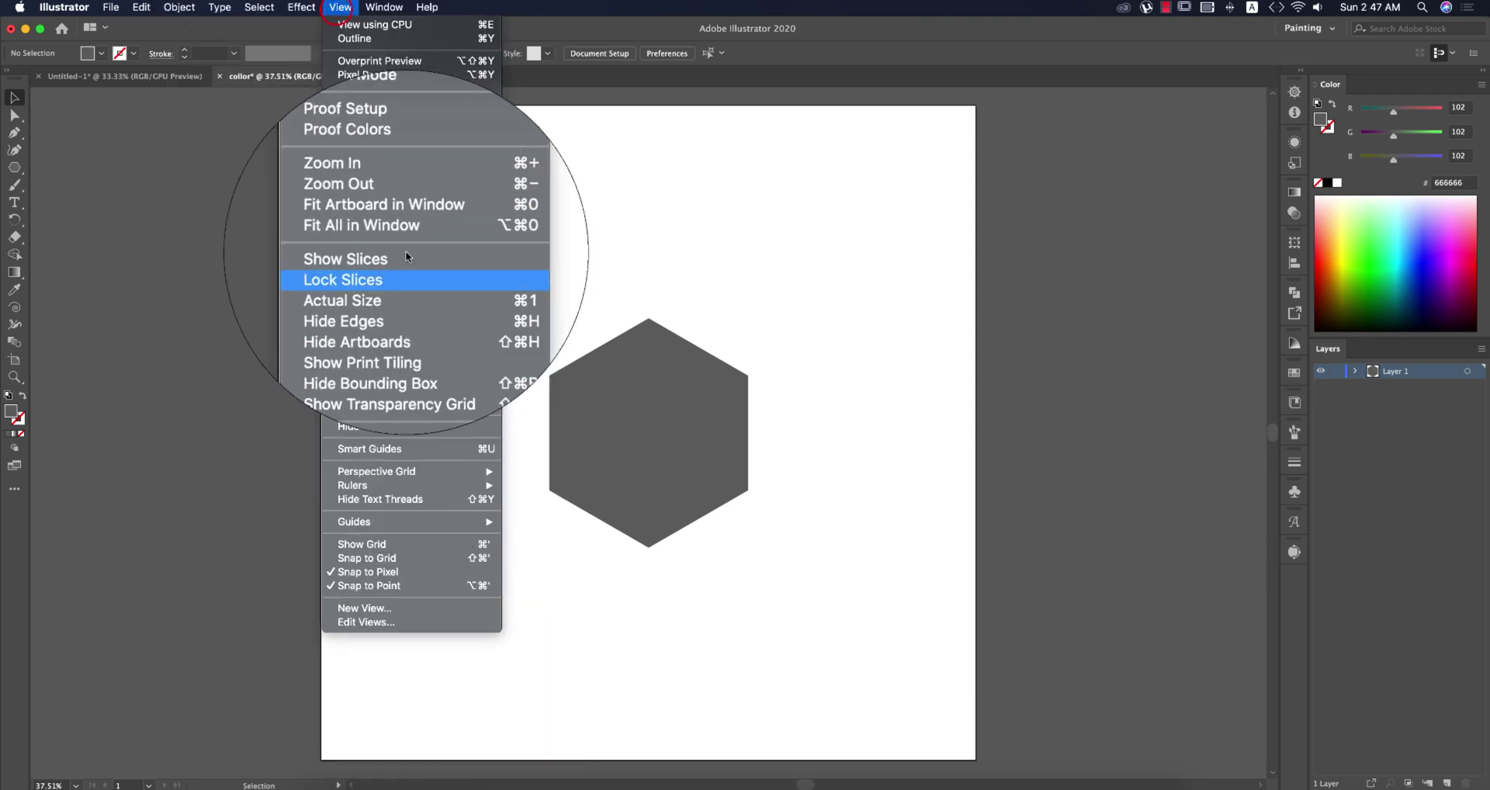
left_click(341, 572)
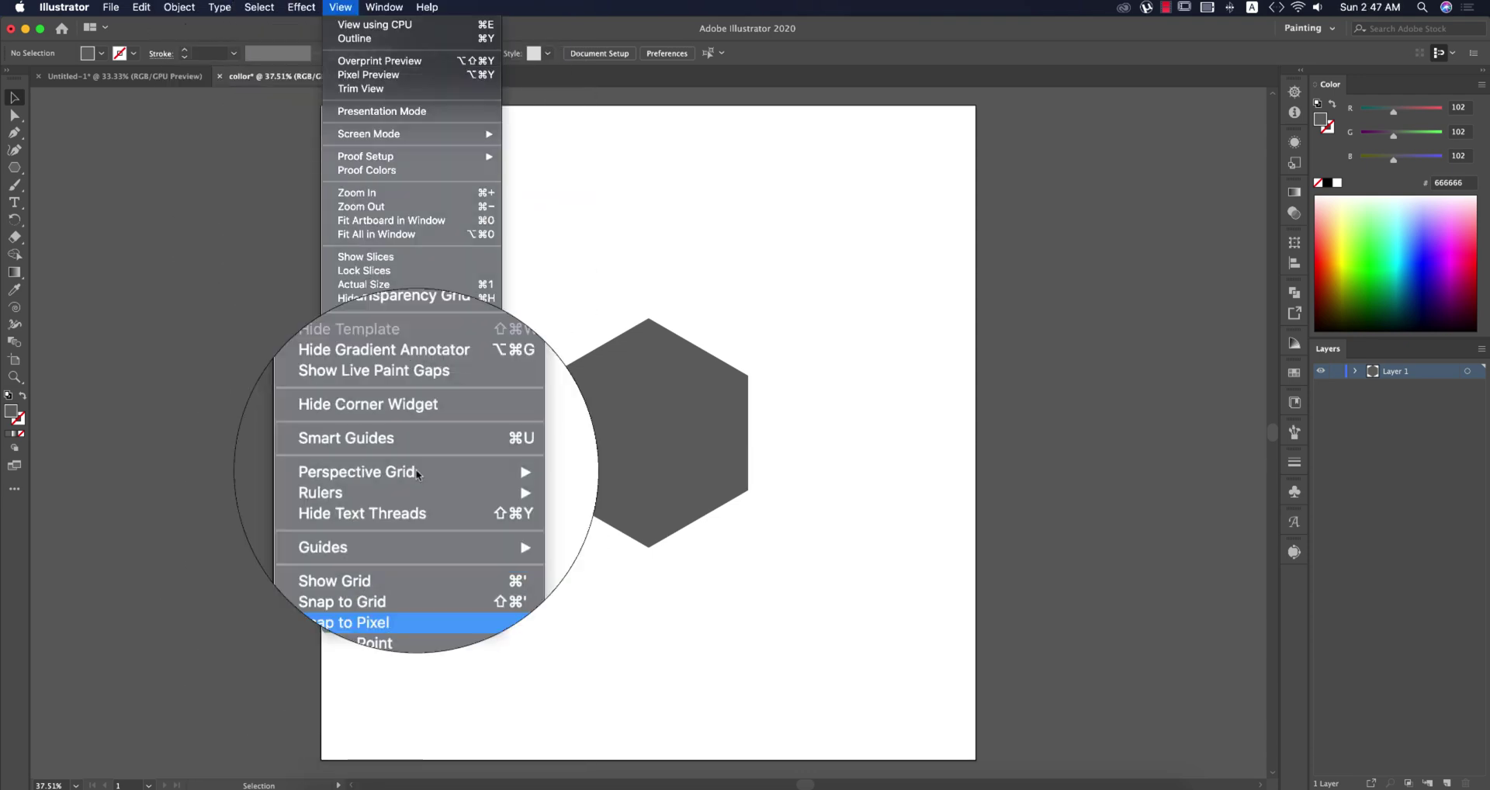
left_click(342, 8)
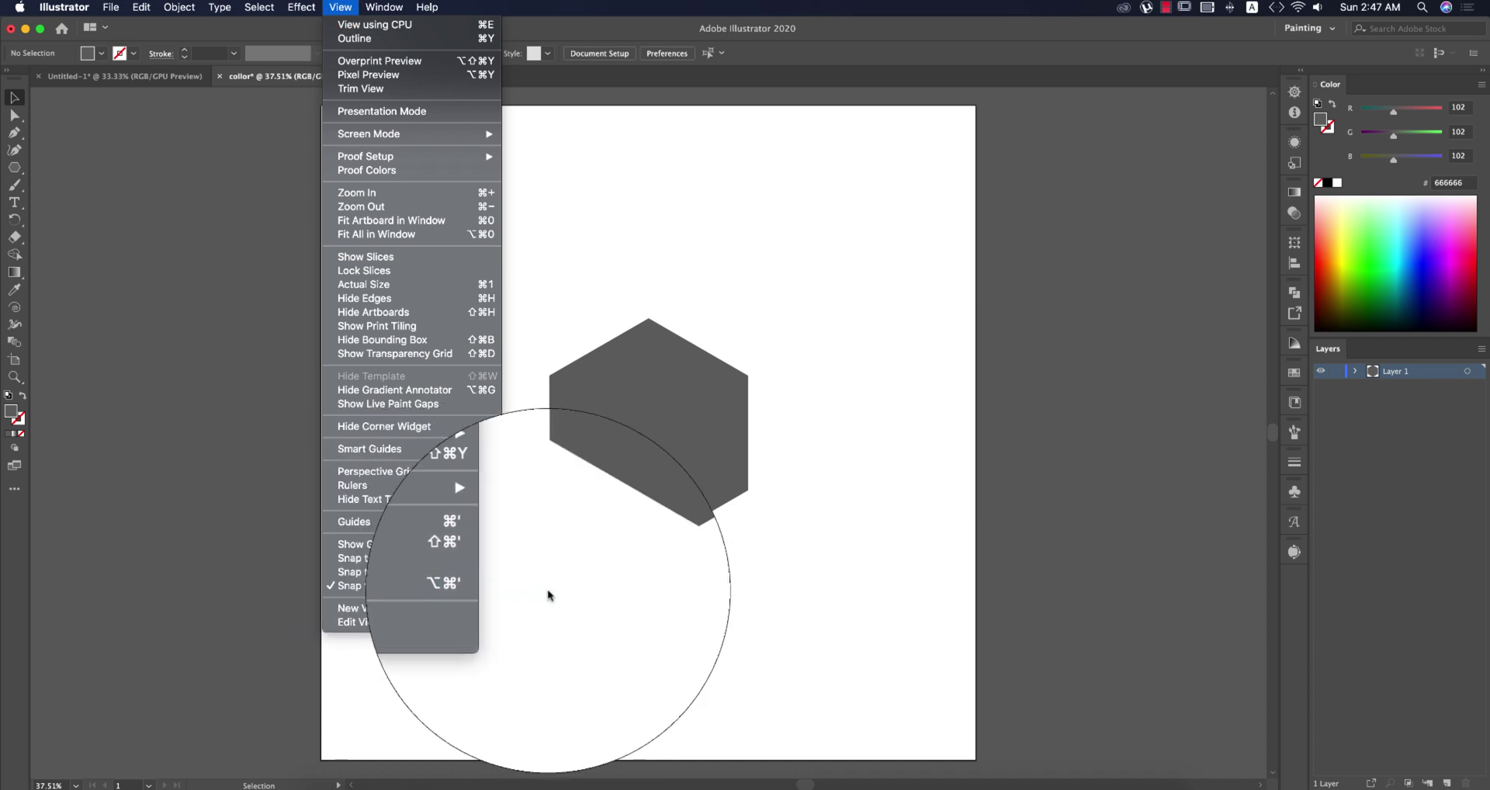
left_click(669, 588)
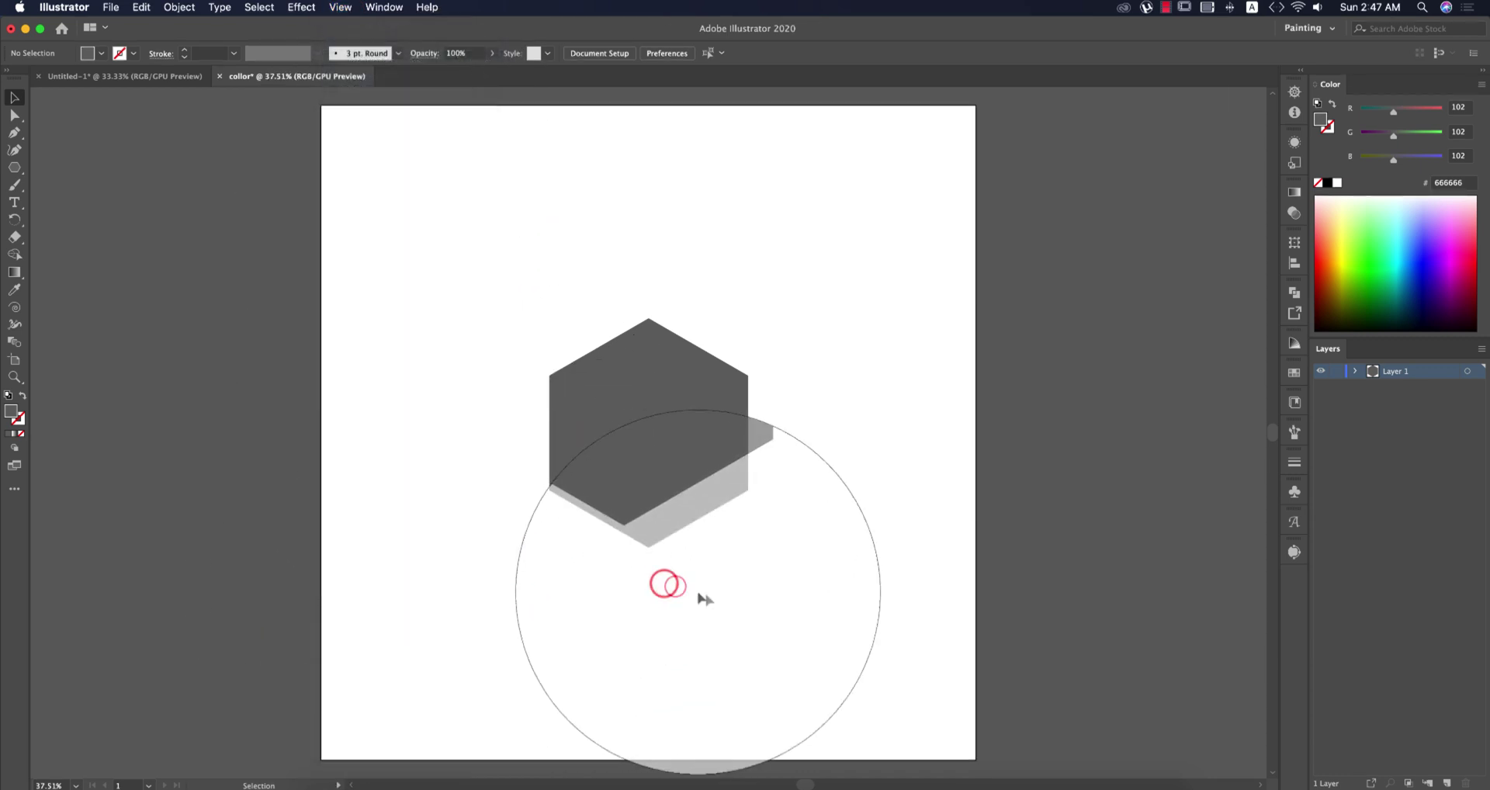
Draw a horizontal line across the hexagon and switch to Outline view
key("backslash")
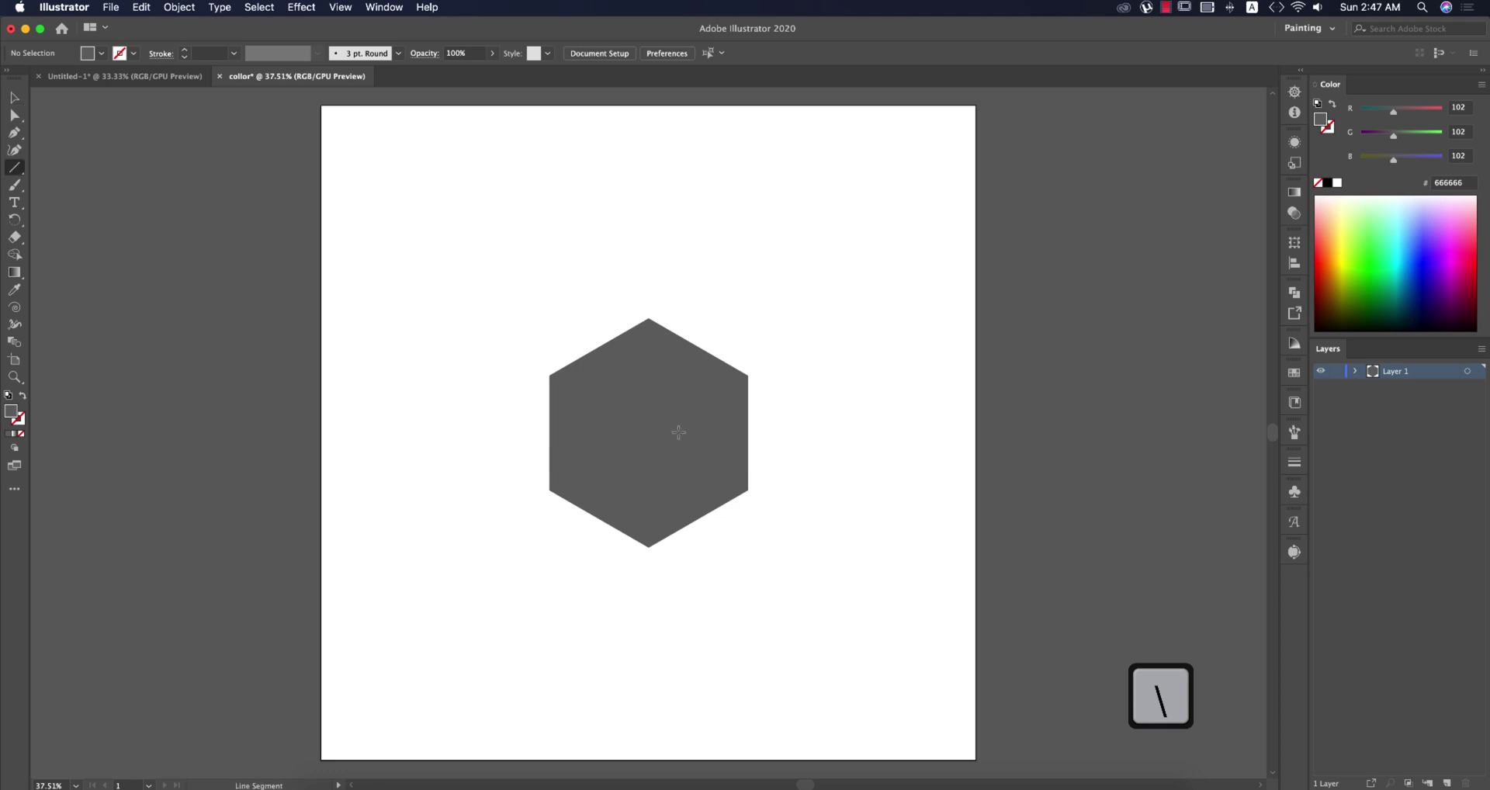
left_click_drag(524, 377, 814, 389)
key("super+y")
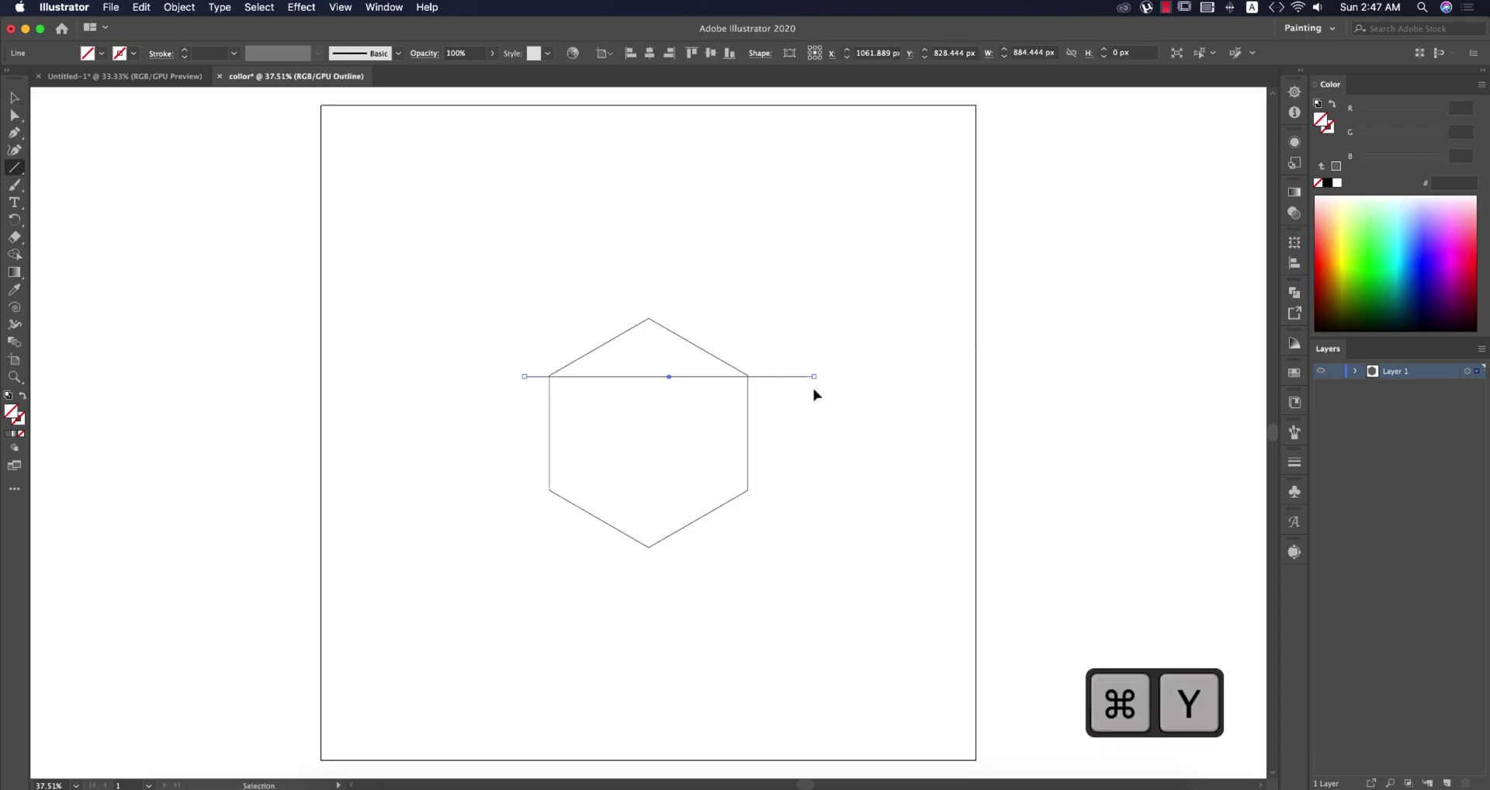
Move the line level with the hexagon's upper corners, fit the artboard, and select both
scroll(750, 369, "up", 10)
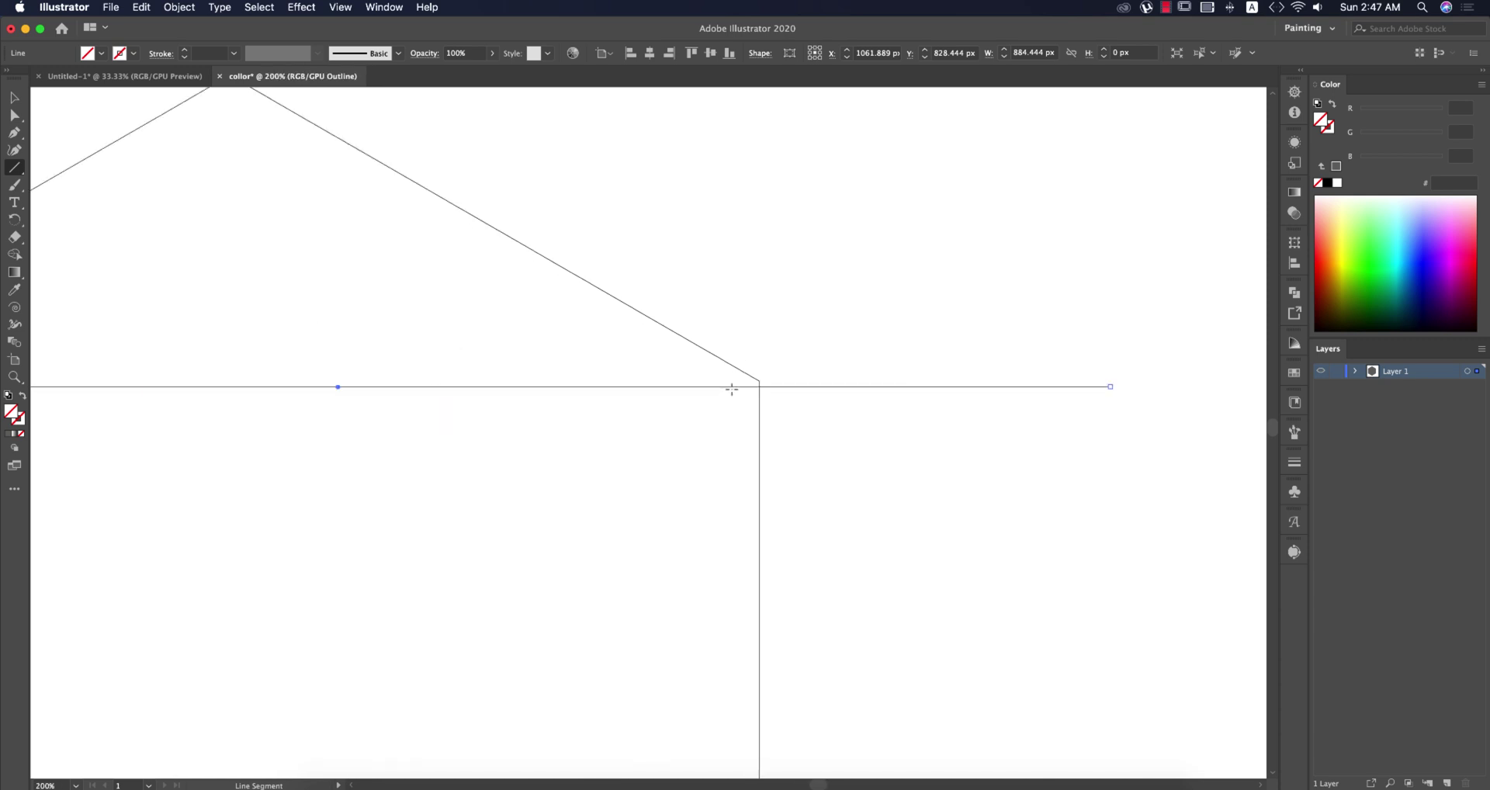
key("v")
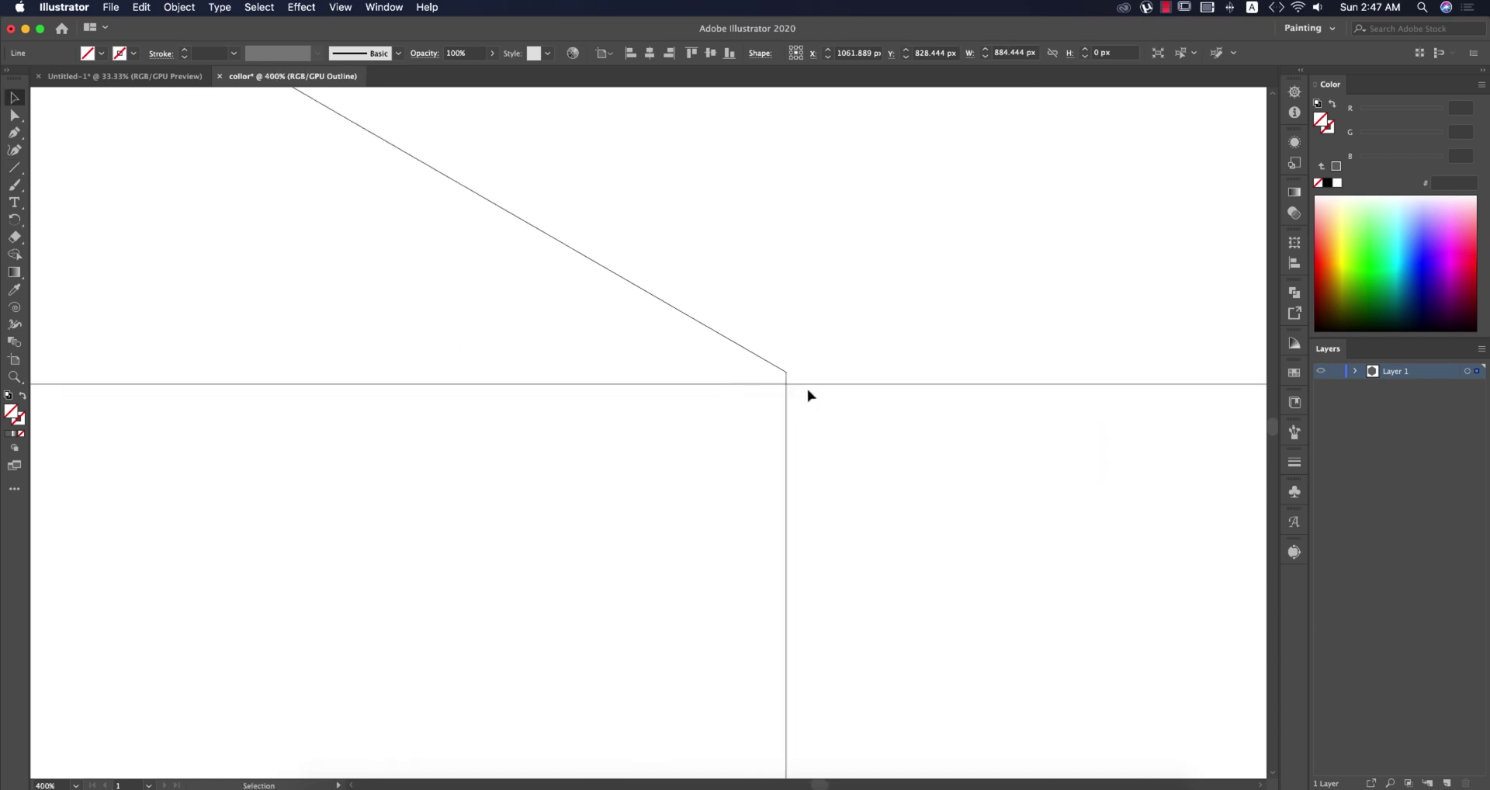
left_click_drag(804, 388, 802, 379)
scroll(801, 378, "up", 5)
scroll(714, 368, "up", 4)
left_click_drag(657, 391, 644, 363)
key("super+0")
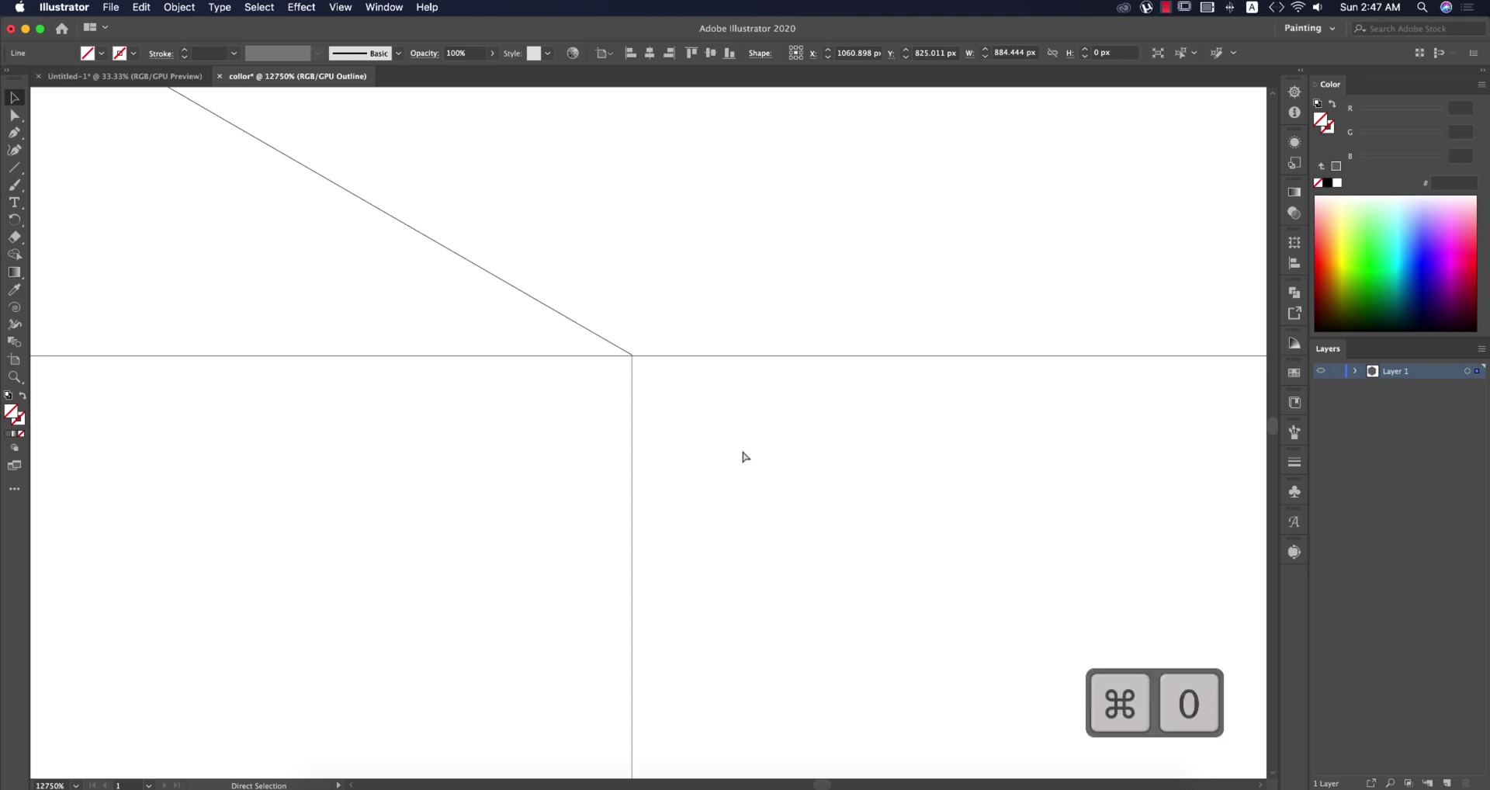
left_click_drag(507, 301, 749, 637)
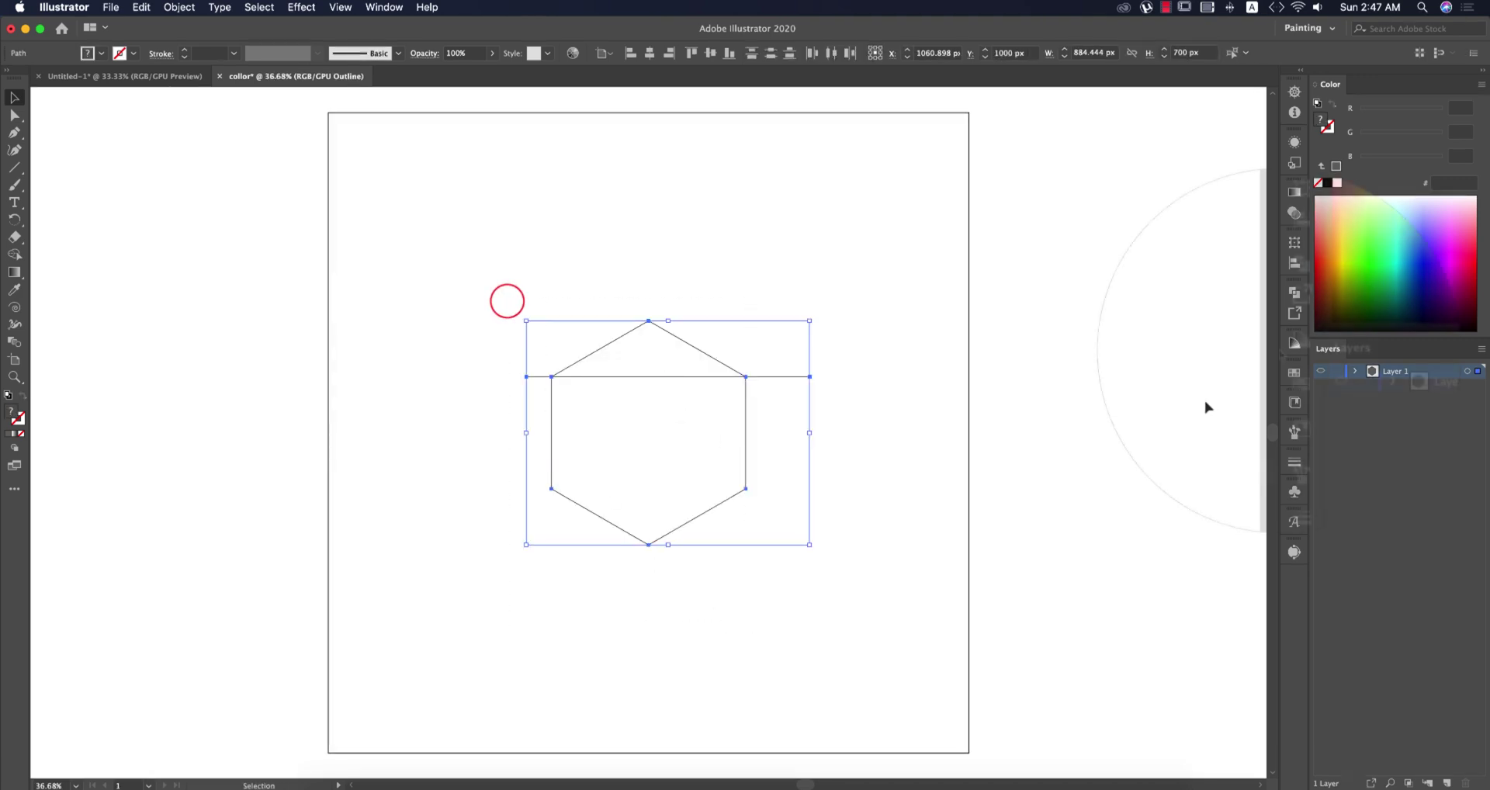
Divide the hexagon along the line with Pathfinder Divide and ungroup the resulting pieces
left_click(1294, 293)
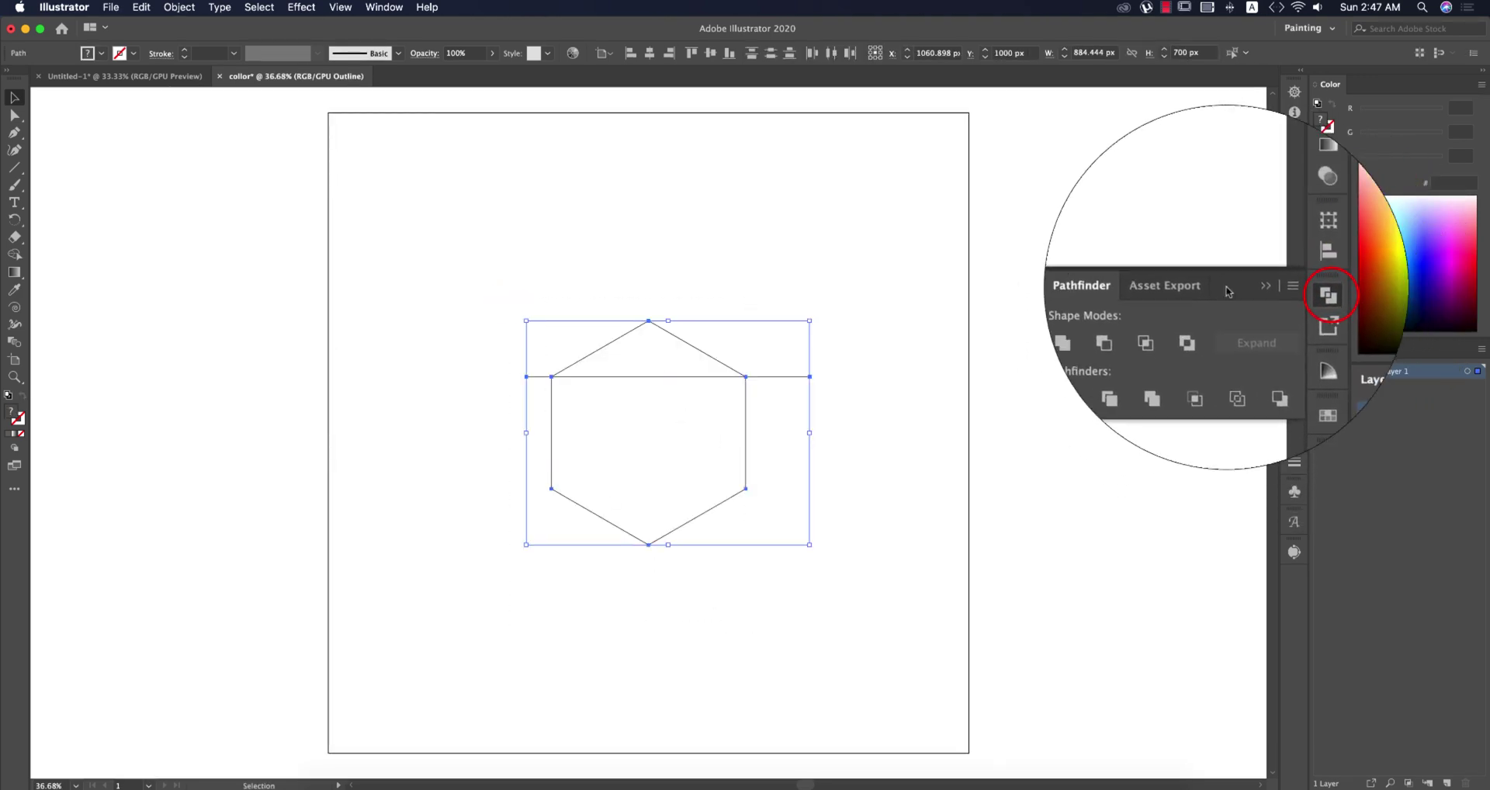
left_click(383, 7)
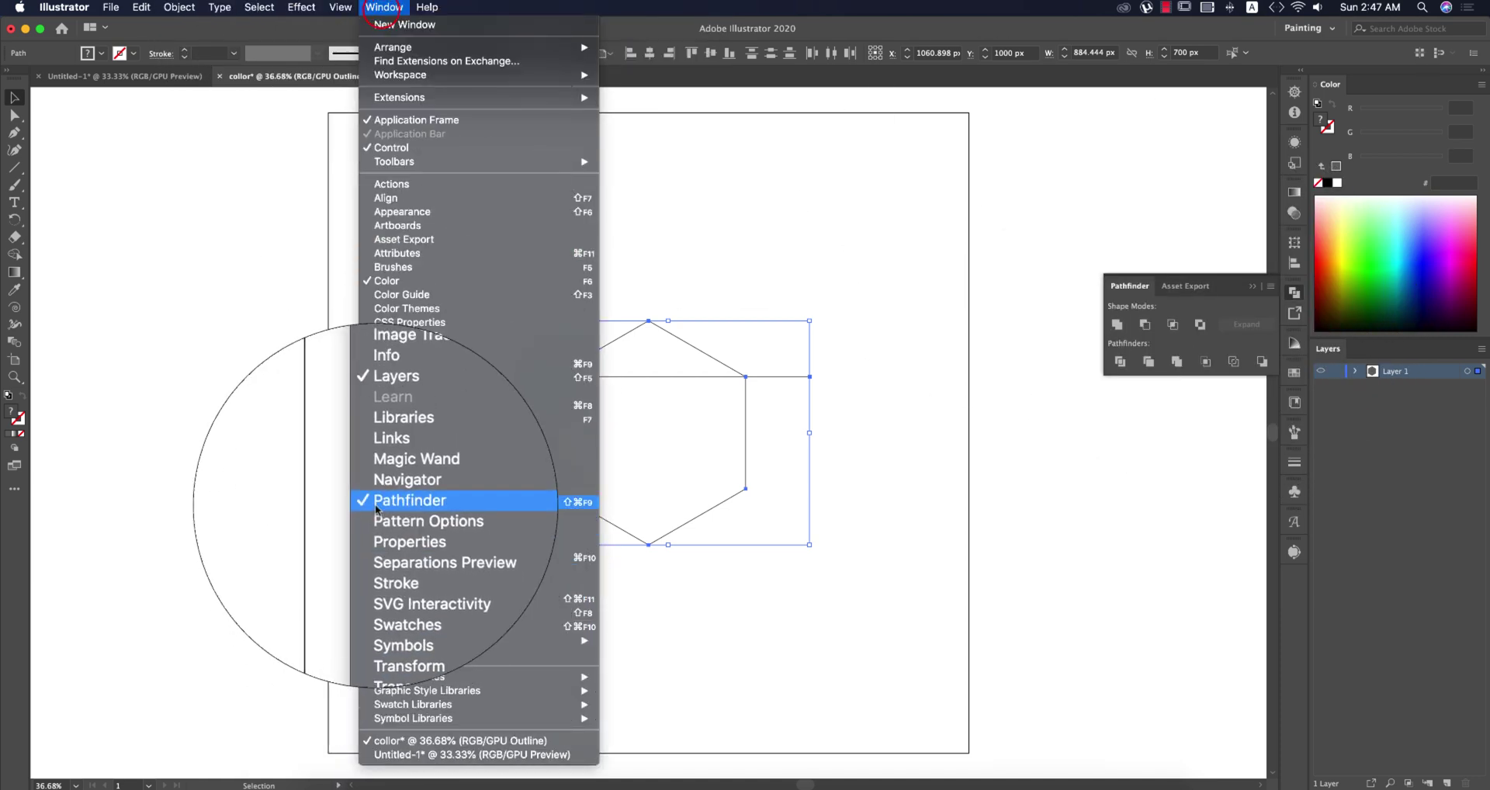
left_click(1183, 285)
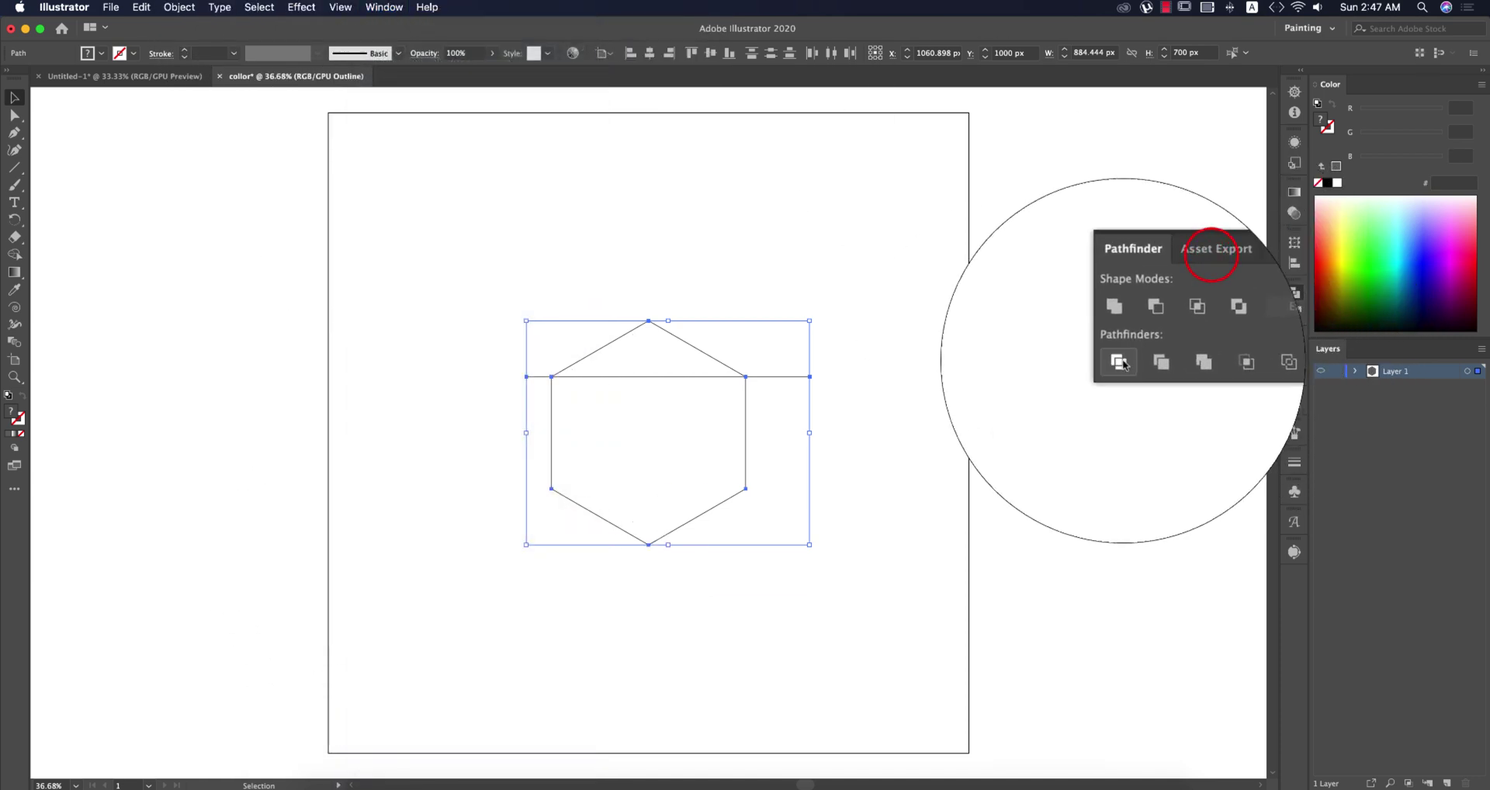
left_click(1121, 361)
right_click(688, 385)
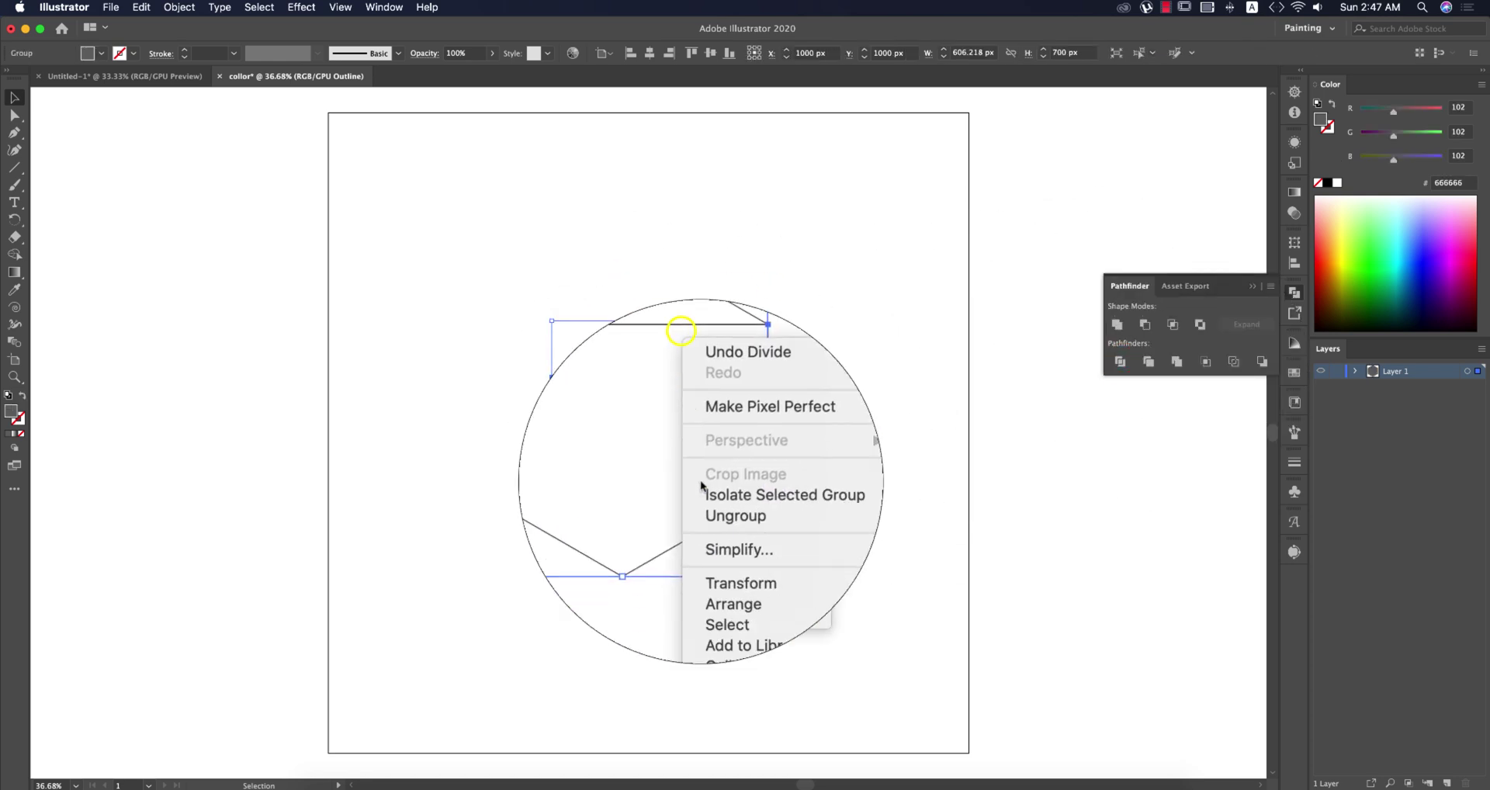
left_click(709, 503)
left_click(843, 508)
Reflect the top triangle across the horizontal axis, then select both pieces with the body as key object
left_click_drag(707, 299, 649, 341)
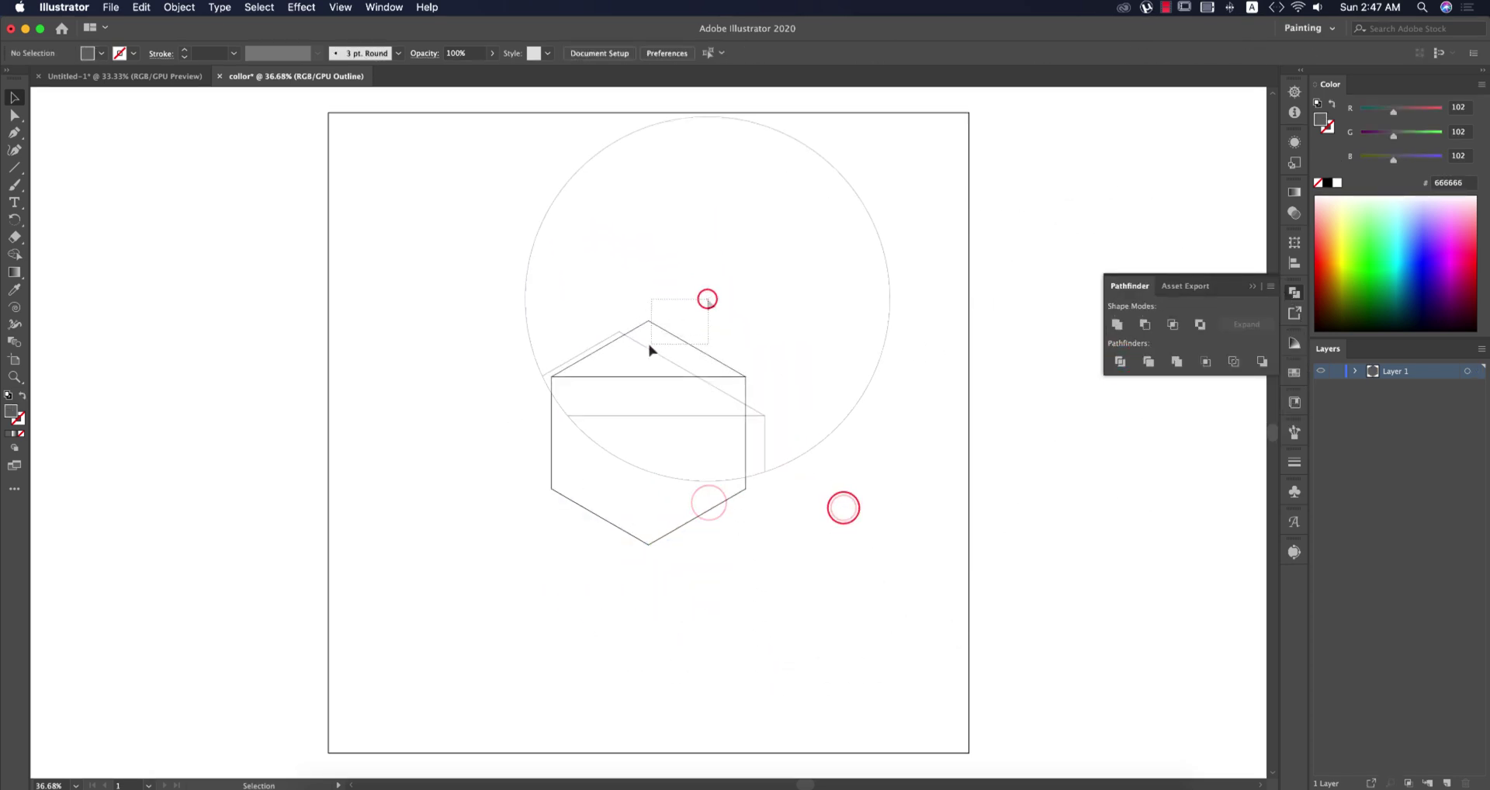
right_click(688, 344)
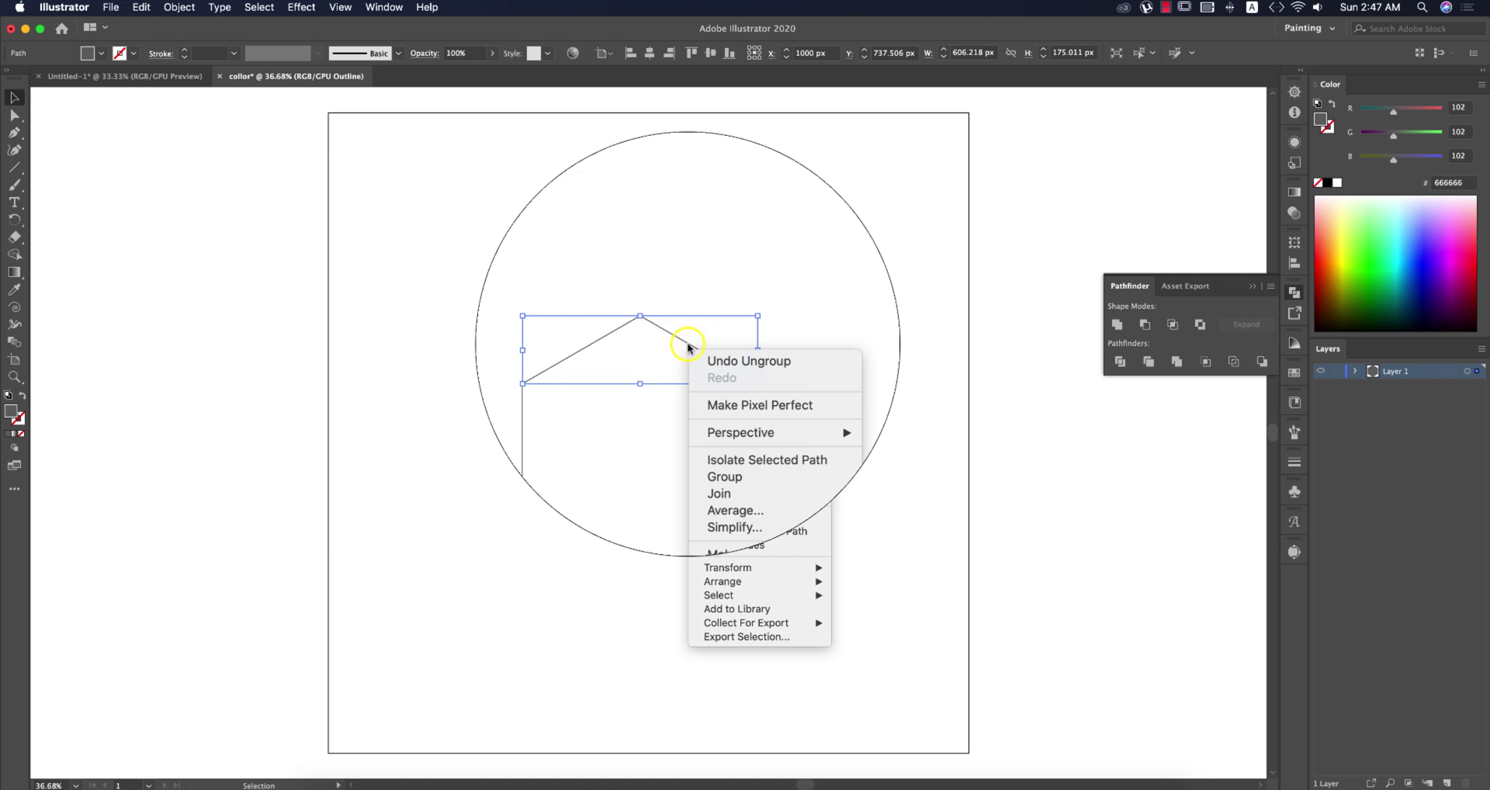
mouse_move(760, 575)
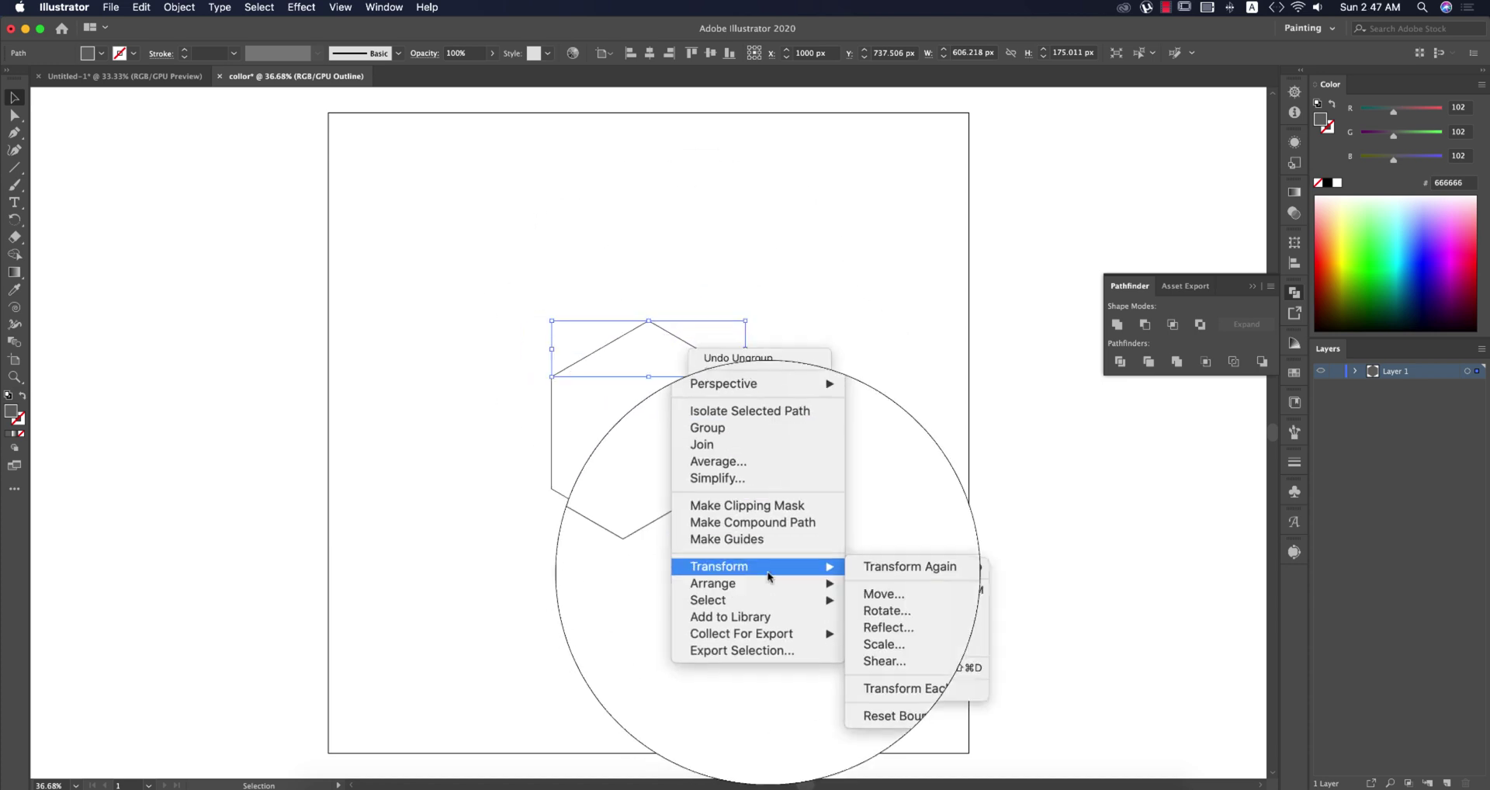
left_click(862, 615)
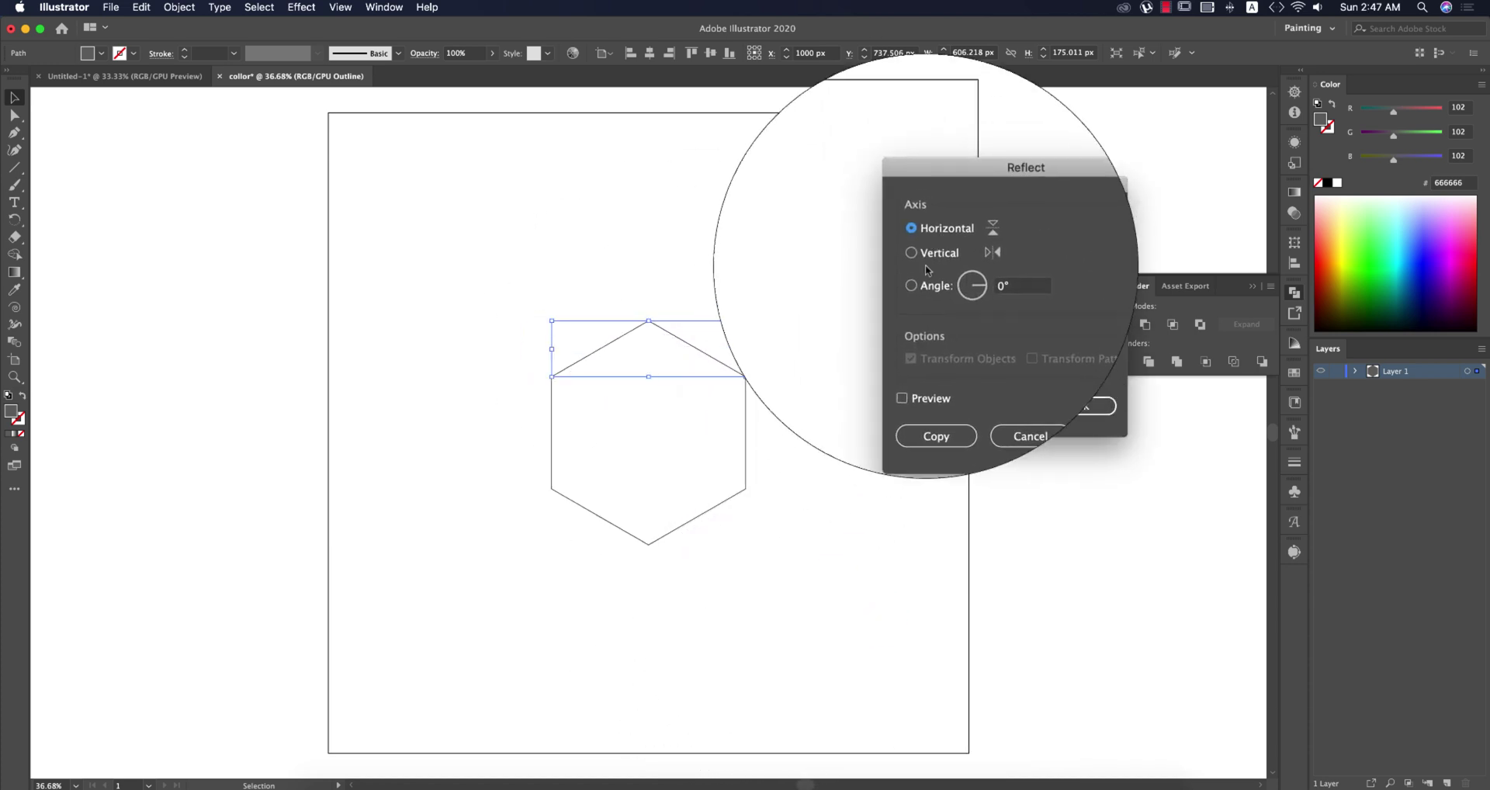
left_click(913, 253)
left_click(913, 234)
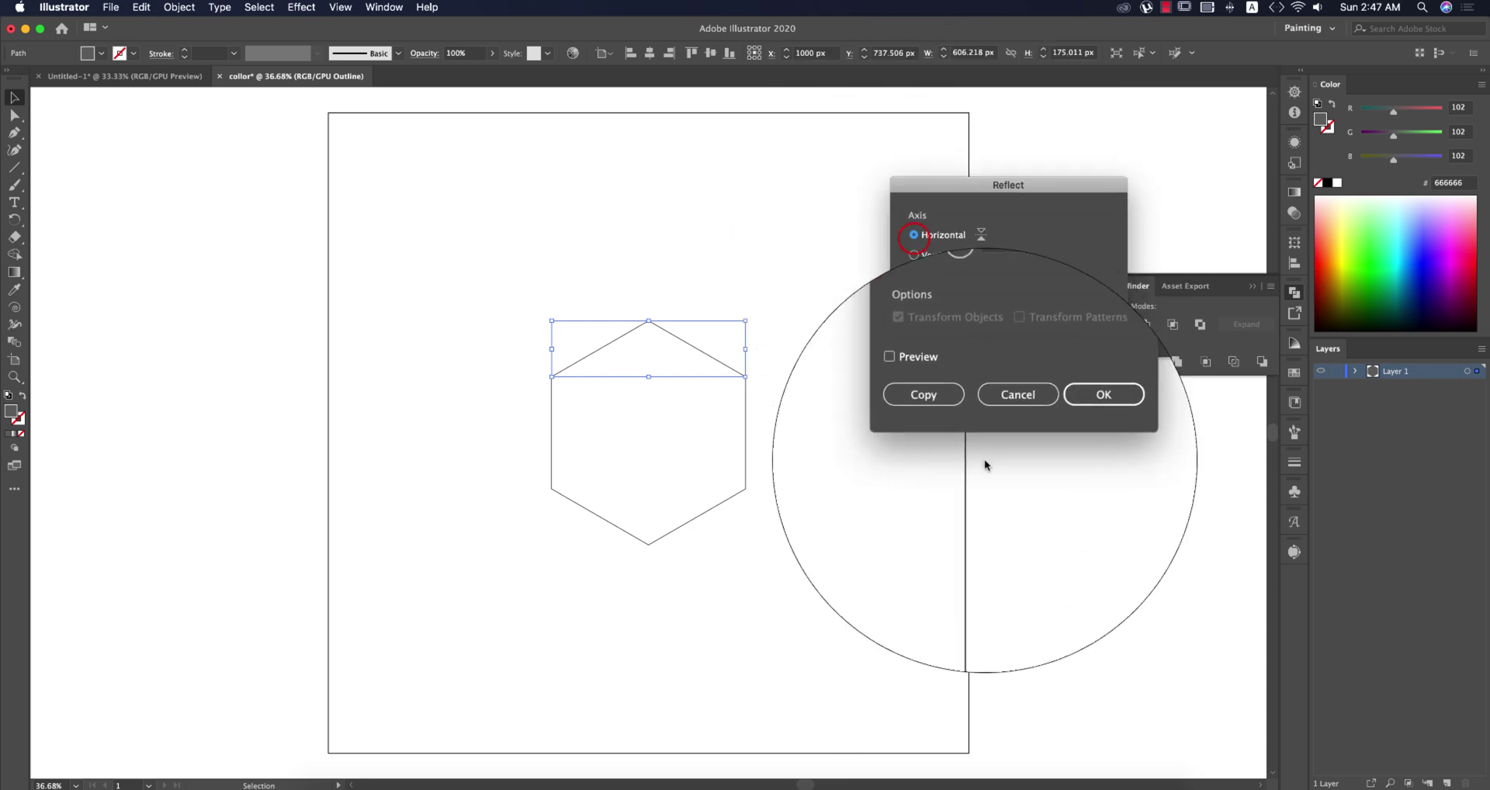
left_click(1080, 404)
left_click(865, 422)
left_click_drag(475, 287, 804, 618)
left_click(712, 378)
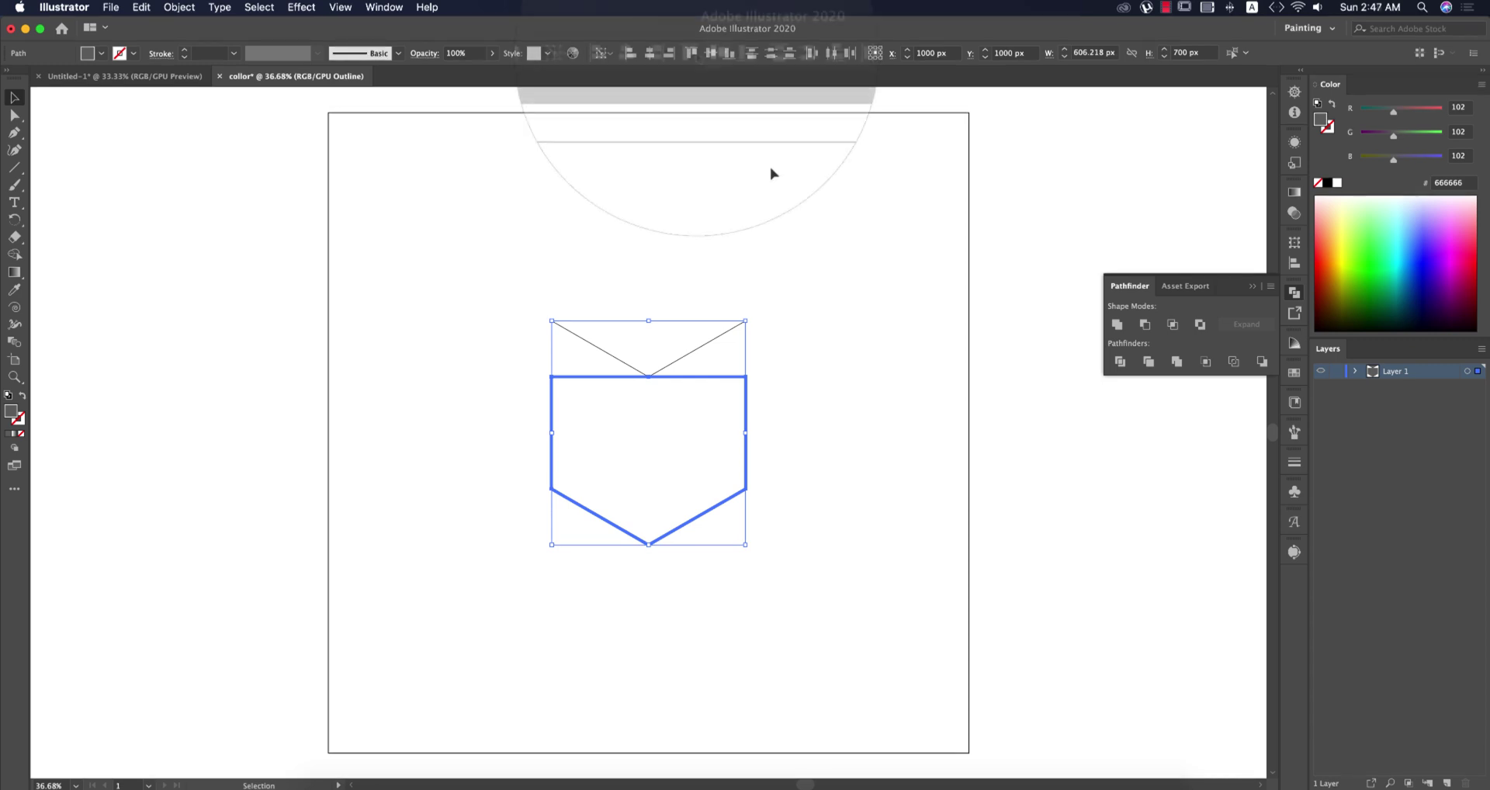
Align the triangle's top to the body's top and try Minus Front, dismissing the warning
left_click(691, 52)
left_click(902, 484)
left_click_drag(511, 325, 769, 566)
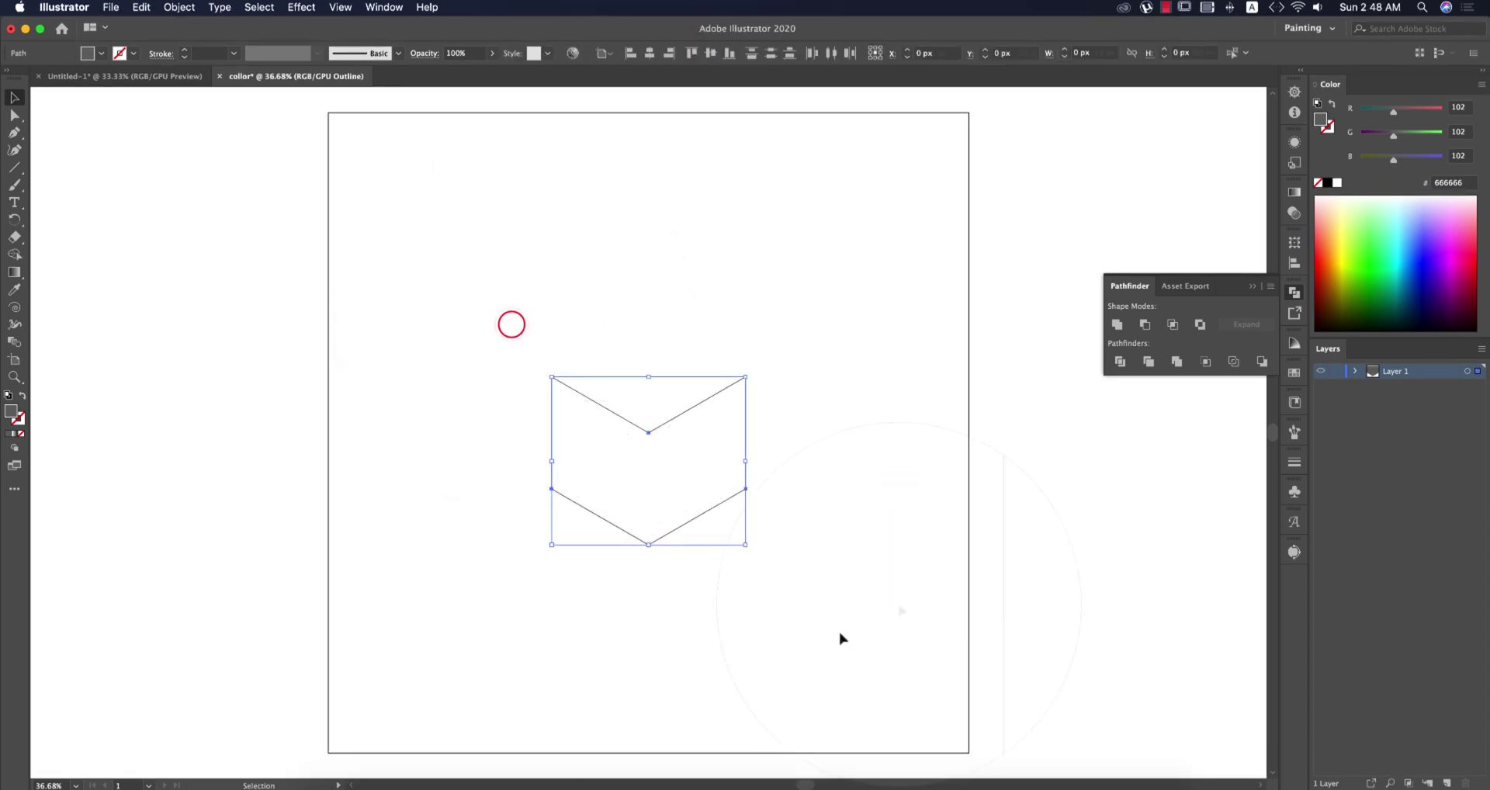
left_click(1145, 325)
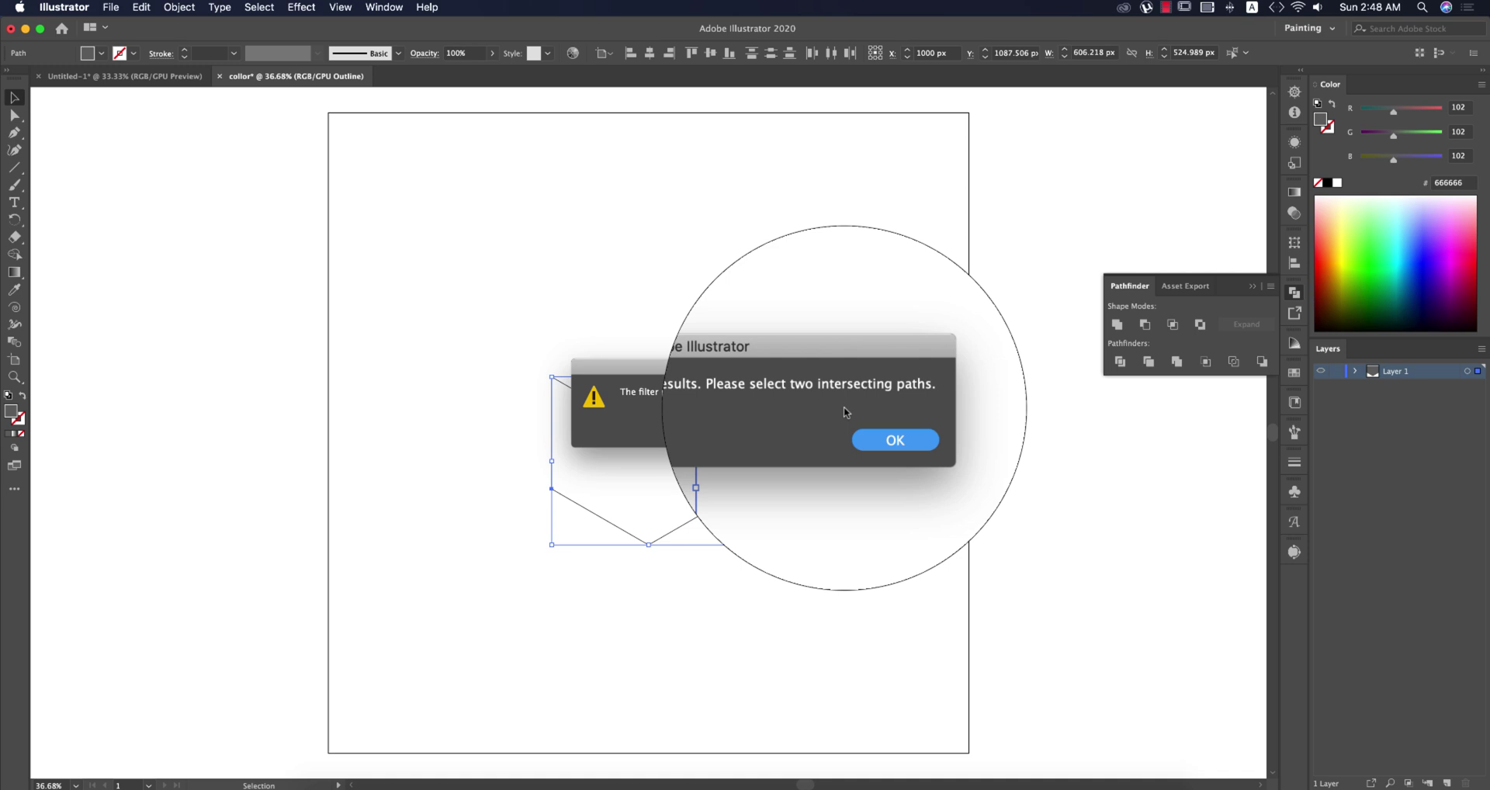
left_click(857, 432)
Bring the triangle to front, cut it from the body with Minus Front, and return to Preview
left_click(857, 435)
left_click(663, 422)
left_click_drag(664, 425, 772, 432)
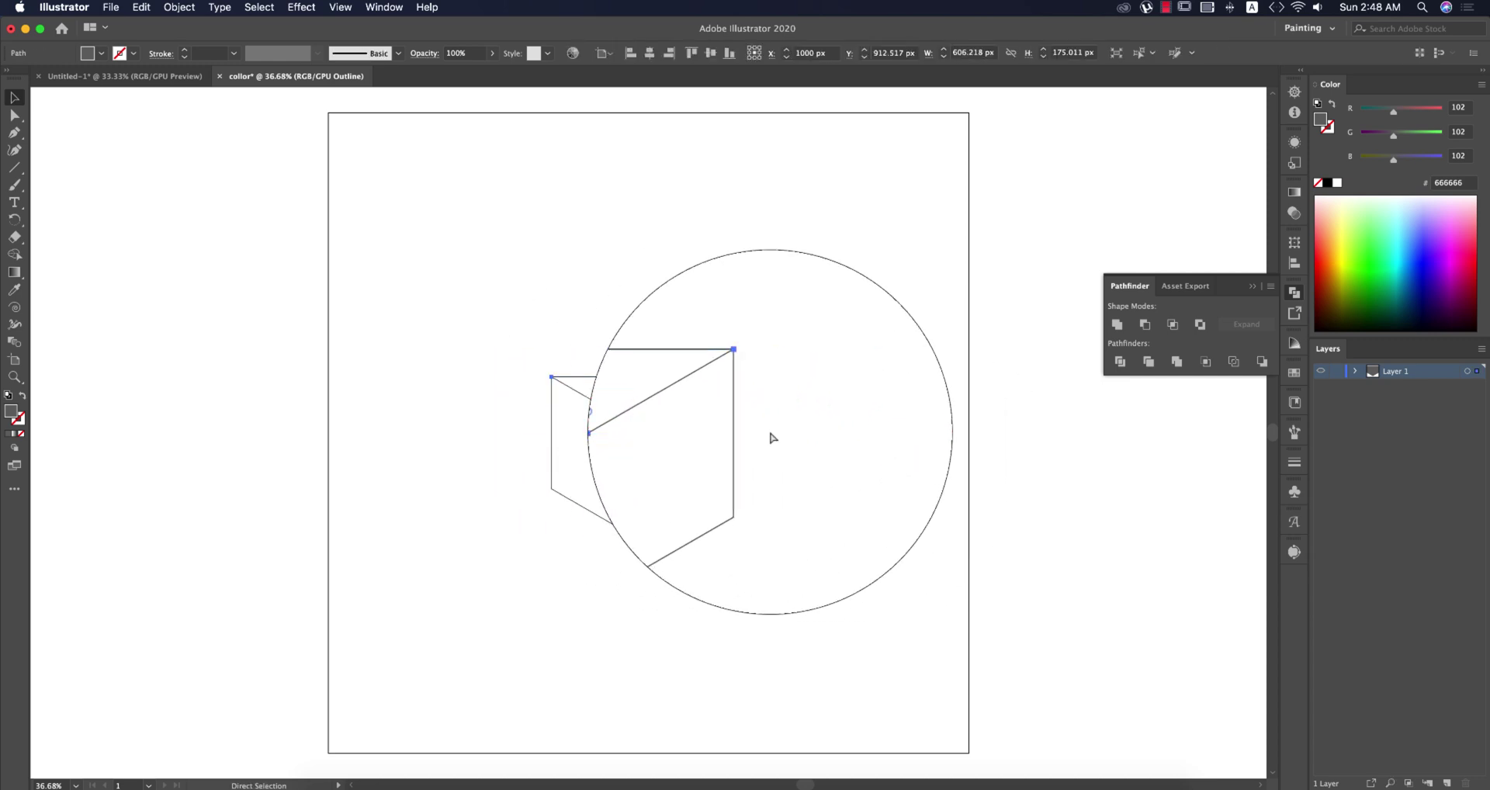
key("super+shift+bracketright")
left_click(771, 432)
left_click_drag(509, 341, 818, 618)
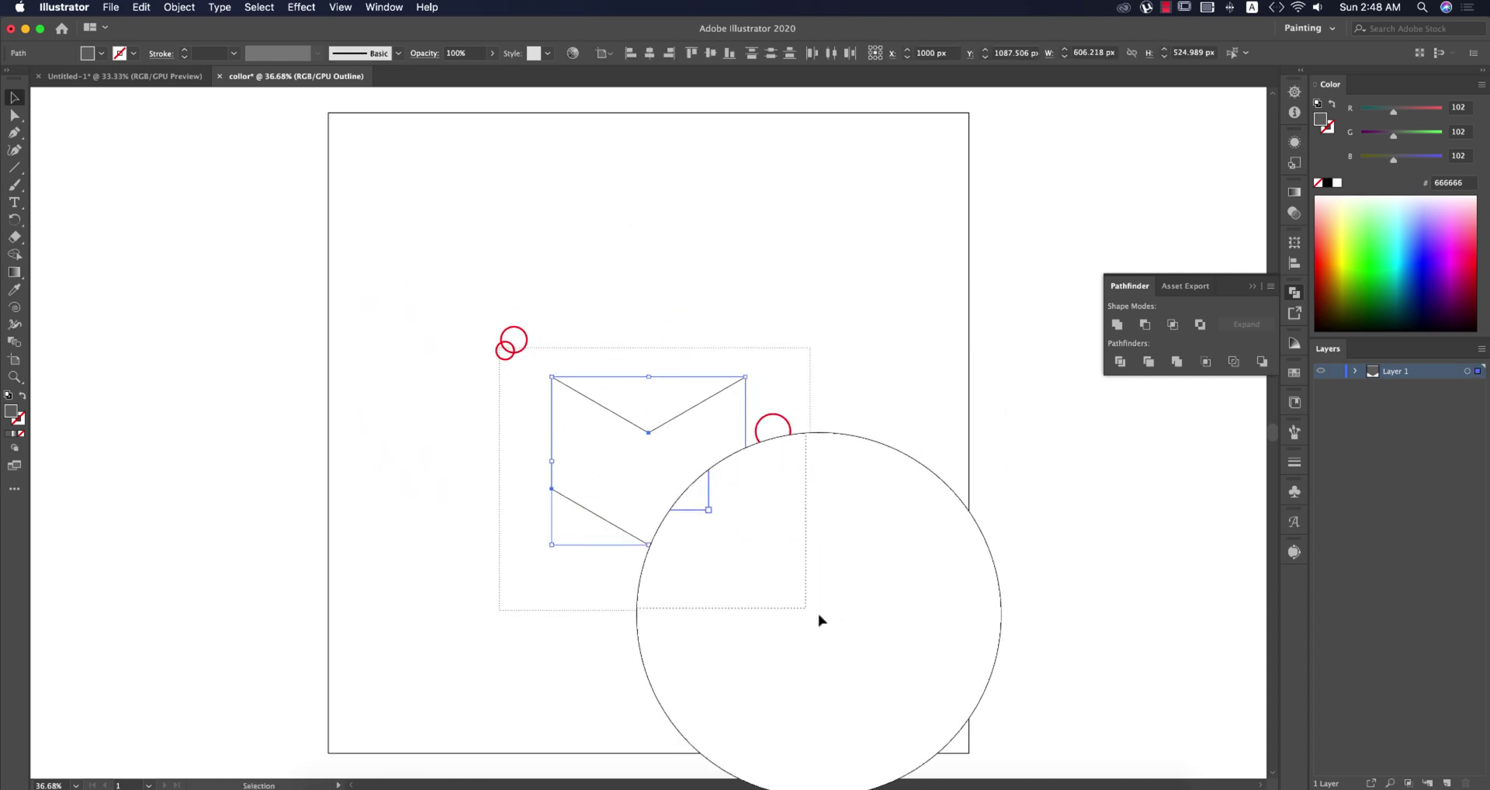
left_click(1145, 324)
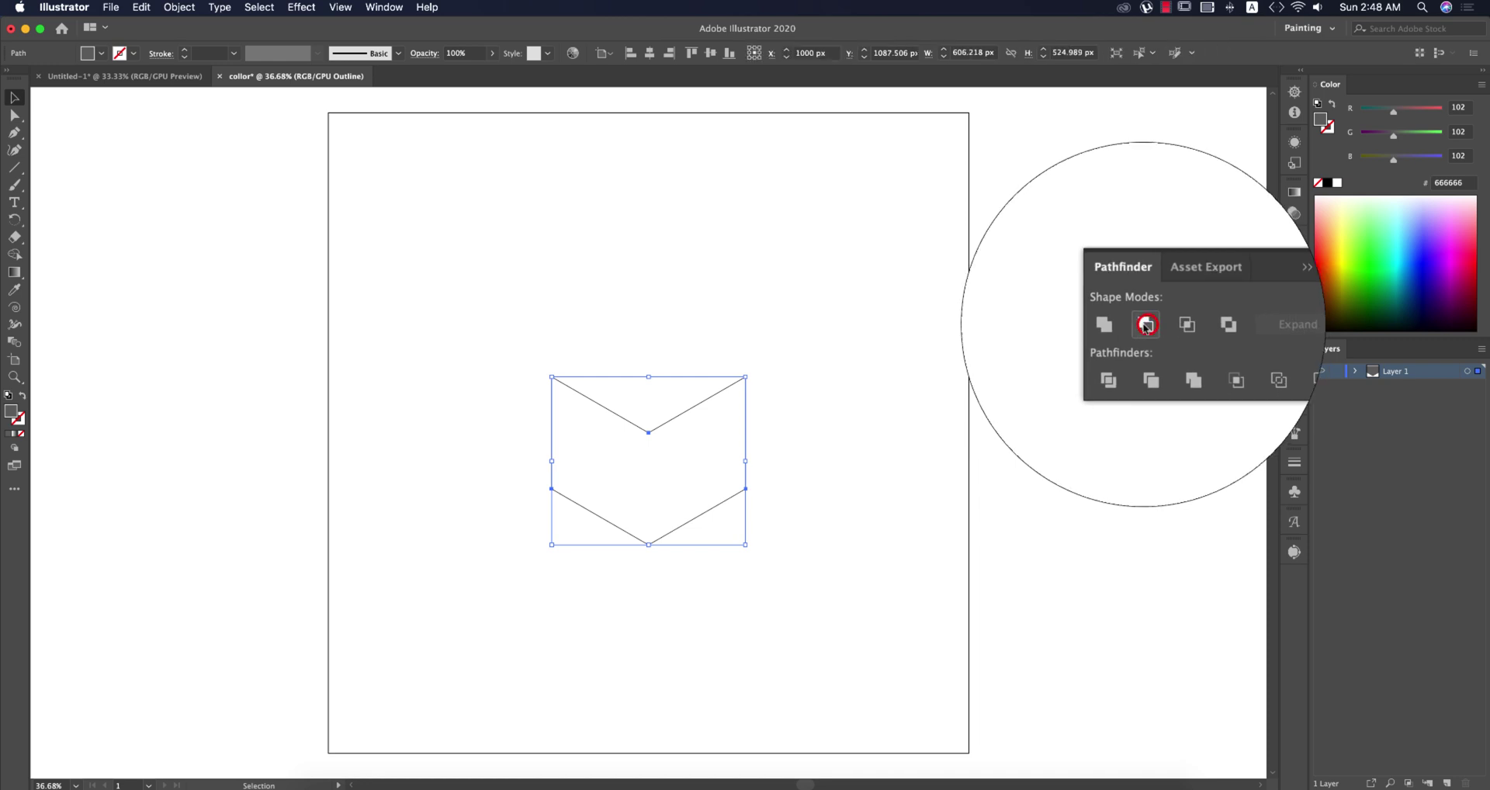
left_click(849, 404)
key("super+y")
left_click(856, 429)
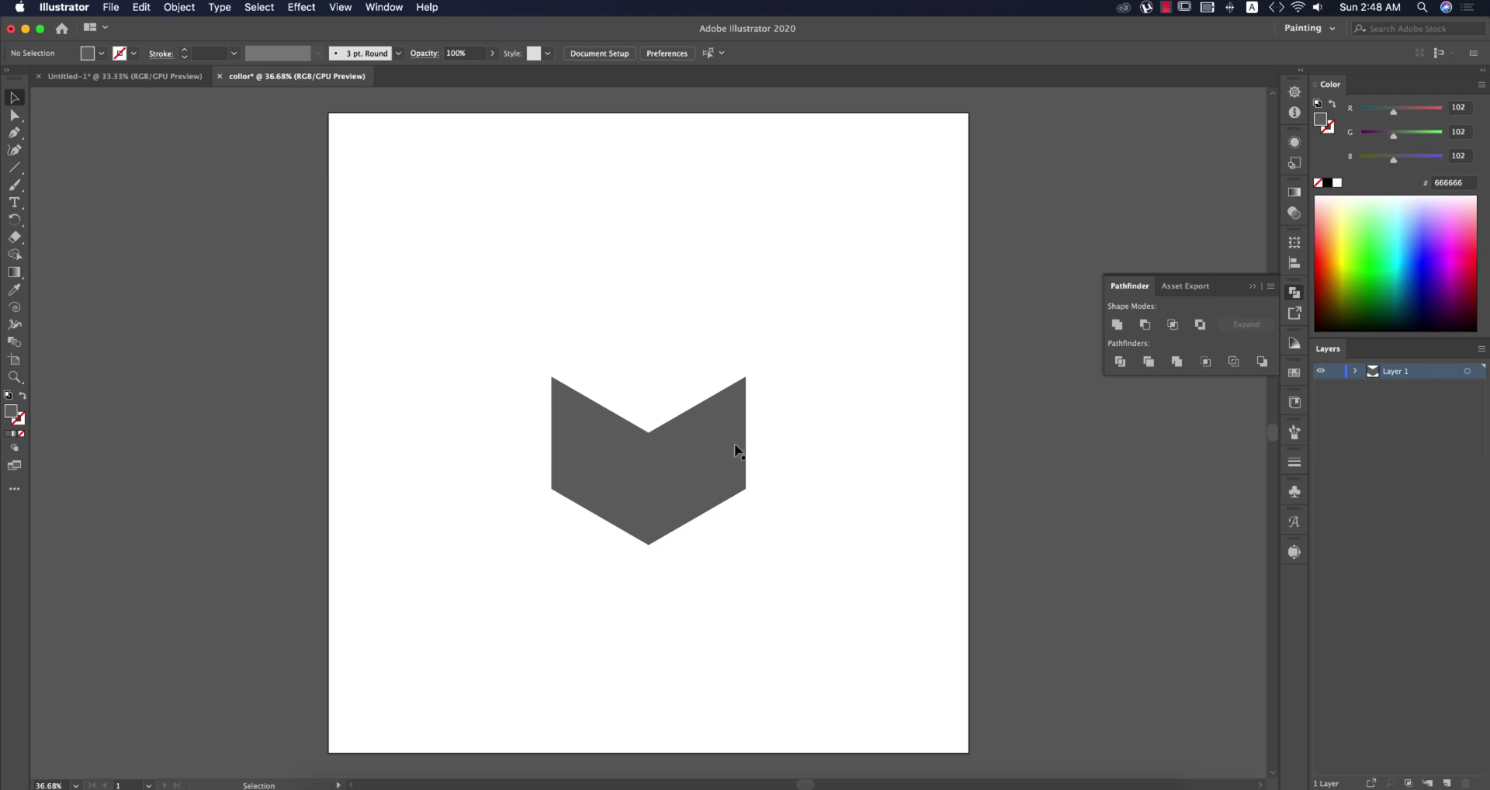
Draw a vertical line through the chevron's centre and select it together with the chevron
key("backslash")
left_click_drag(650, 341, 678, 622)
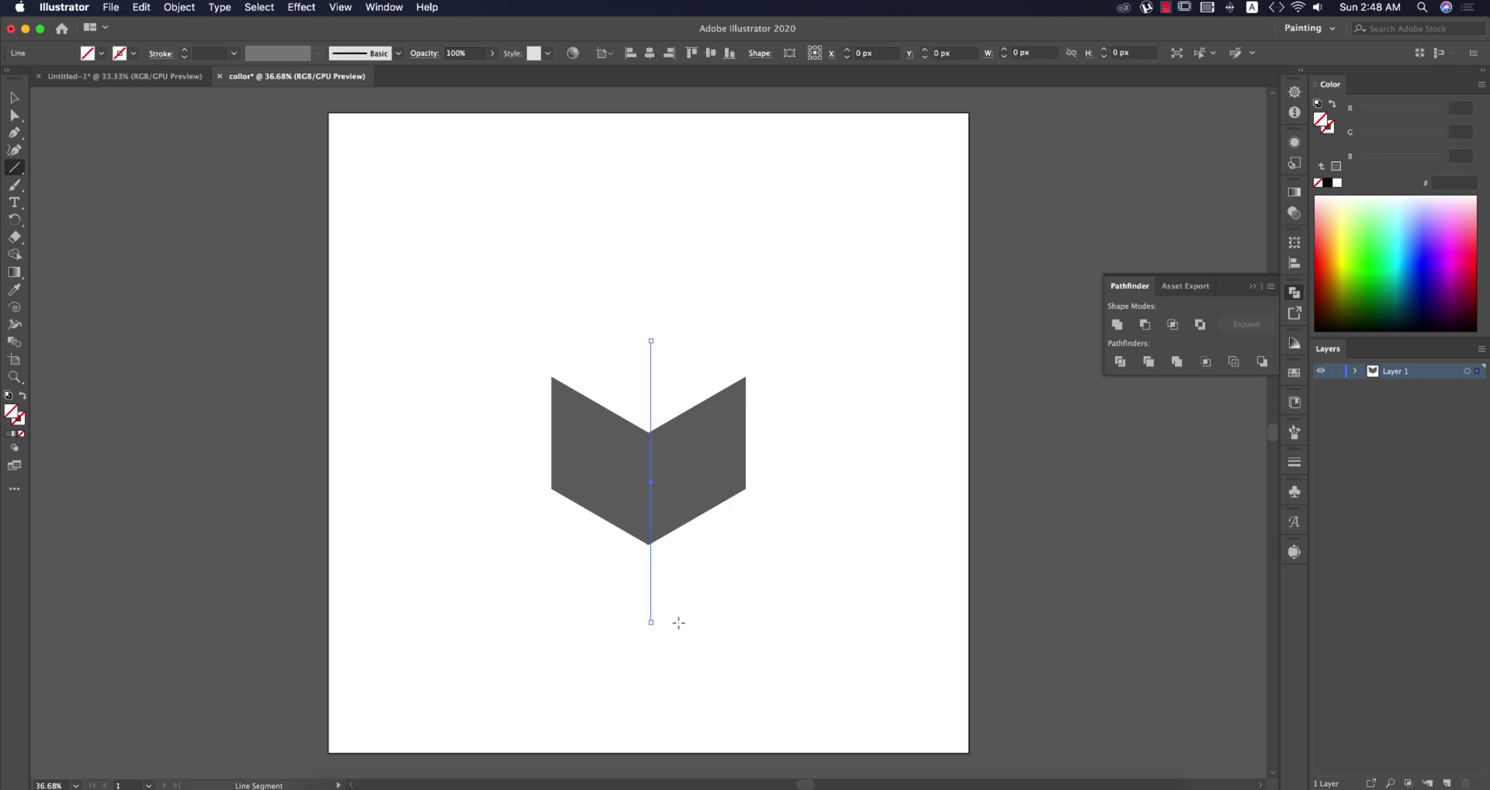
key("v")
left_click(714, 627)
left_click_drag(729, 577, 575, 391)
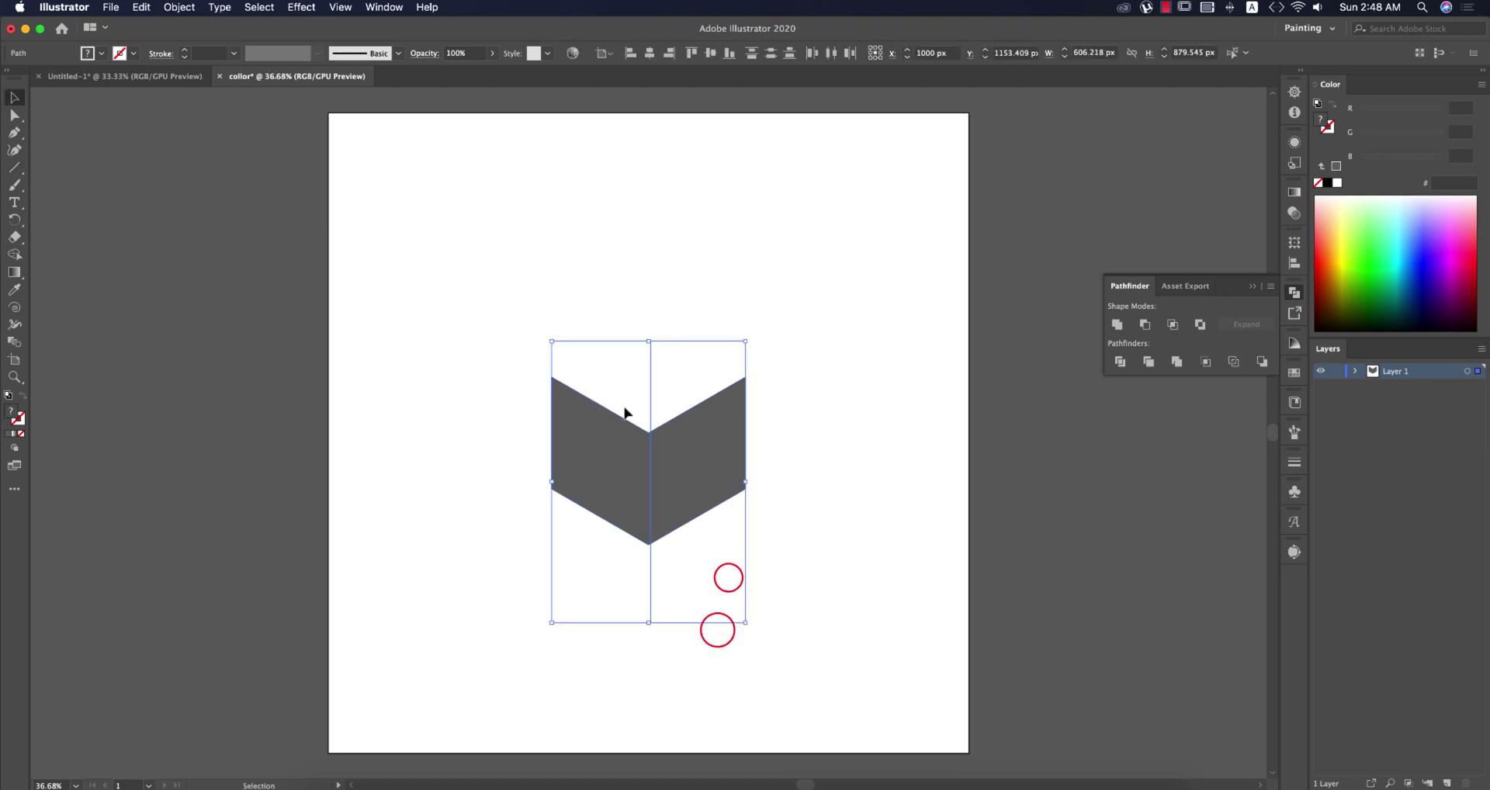
left_click(839, 375)
left_click_drag(486, 338, 831, 589)
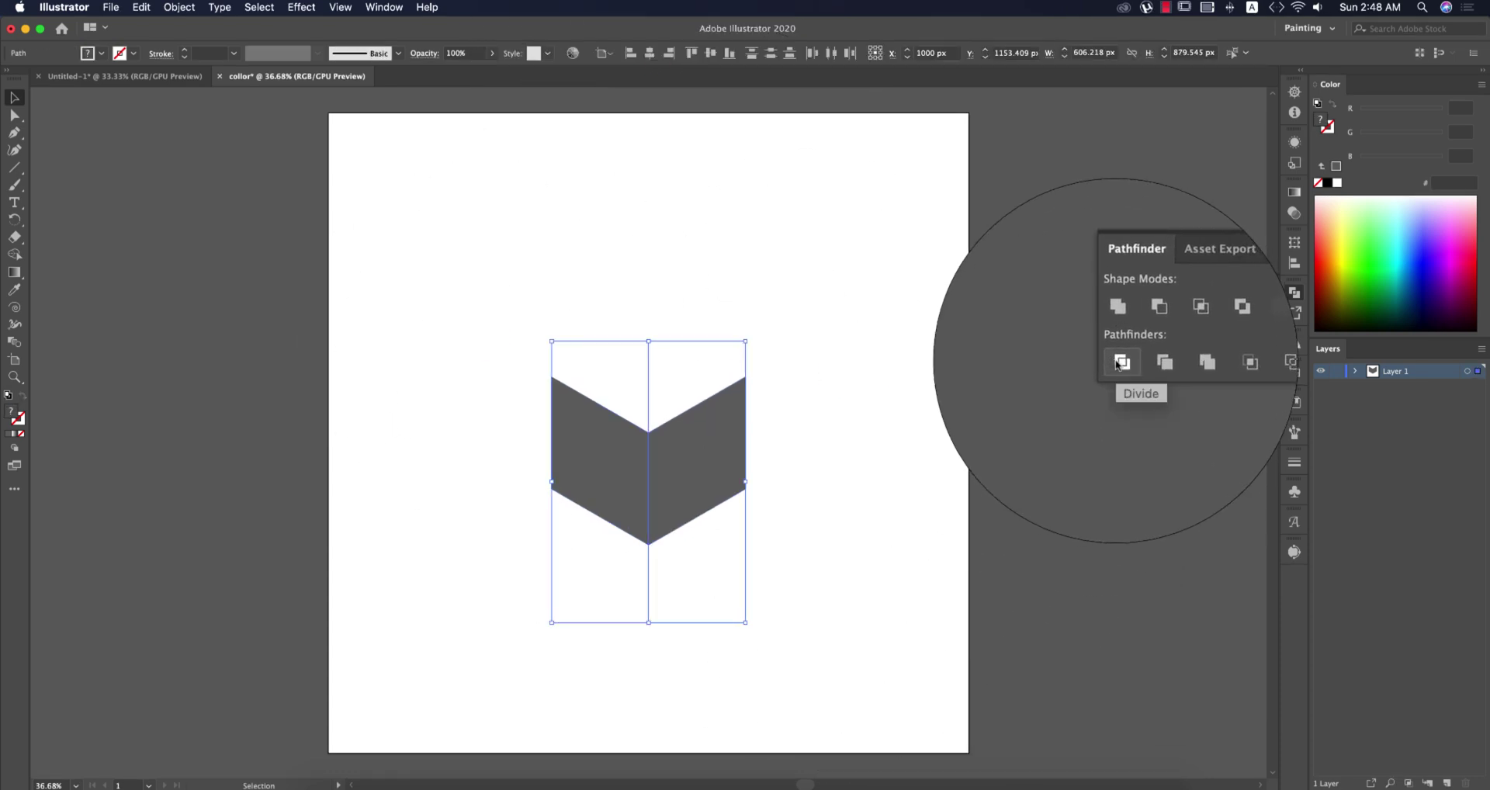
Divide the chevron along the line with Pathfinder Divide and ungroup the two halves
left_click(1118, 362)
right_click(712, 421)
left_click(711, 532)
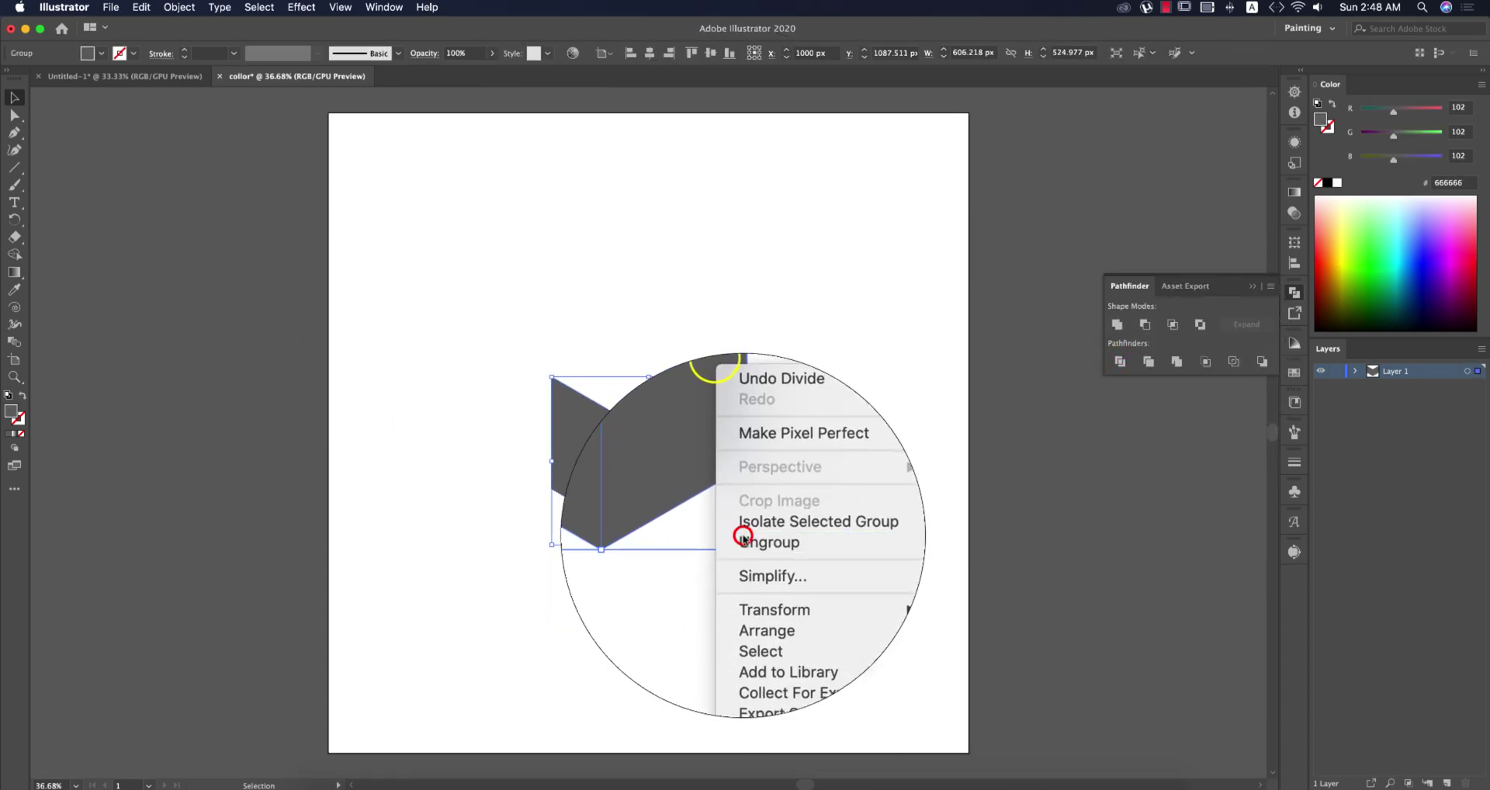
left_click(806, 547)
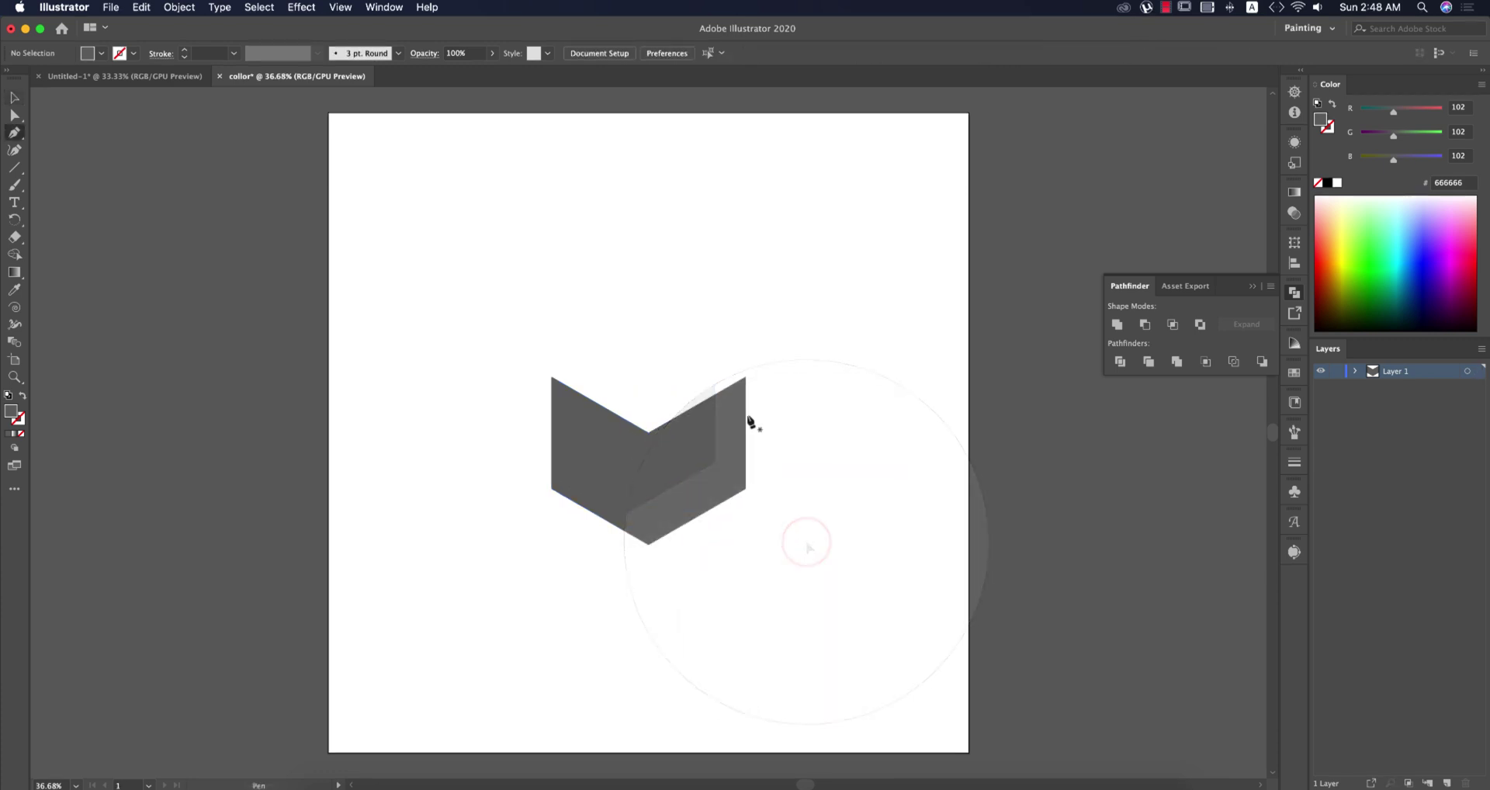
Divide the right half along a Pen line from its top-right corner to the bottom point, then ungroup
key("p")
left_click(745, 378)
left_click(650, 546)
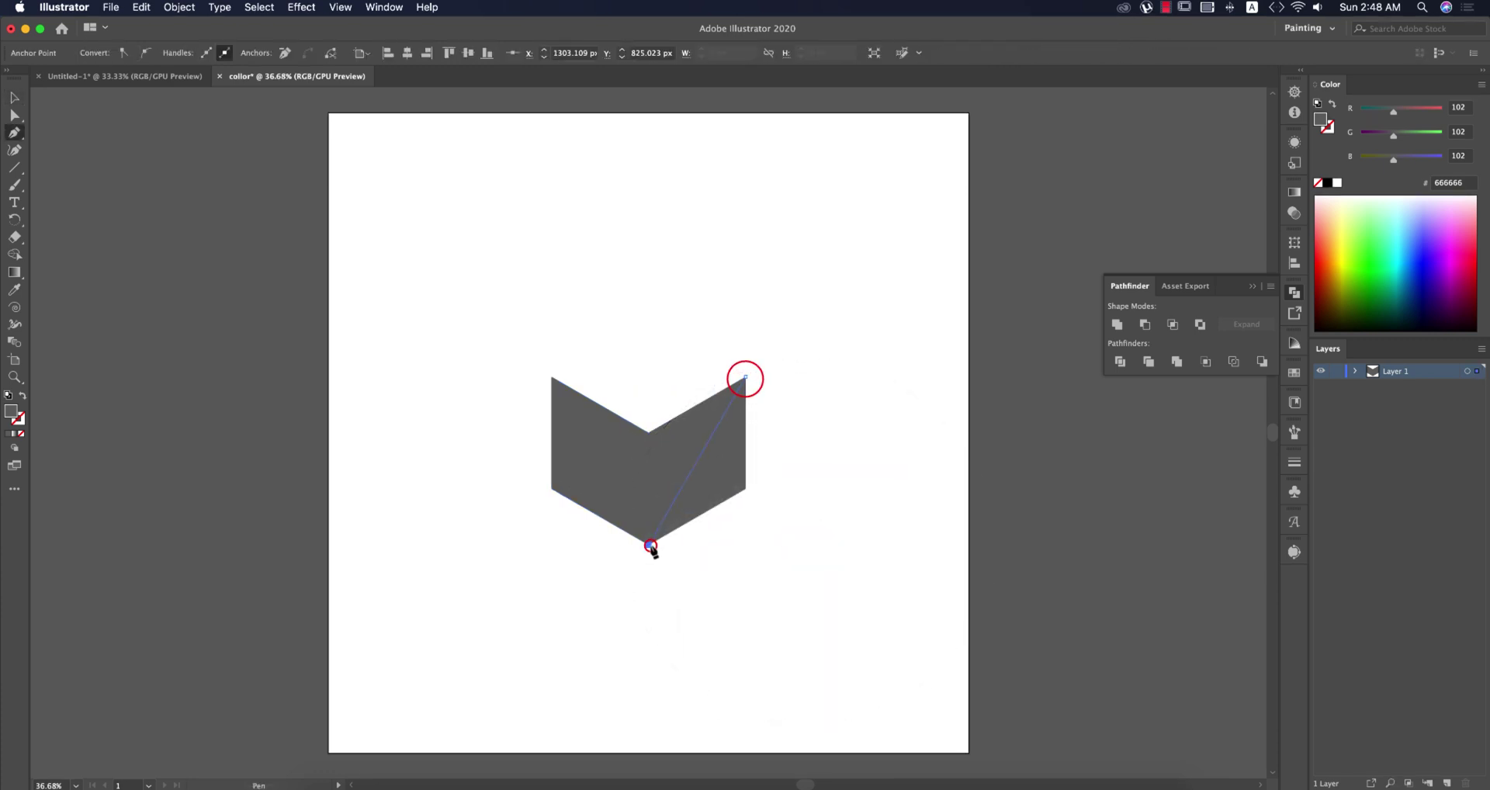
key("Return")
key("v")
left_click_drag(704, 367, 818, 532)
left_click(1119, 361)
right_click(720, 477)
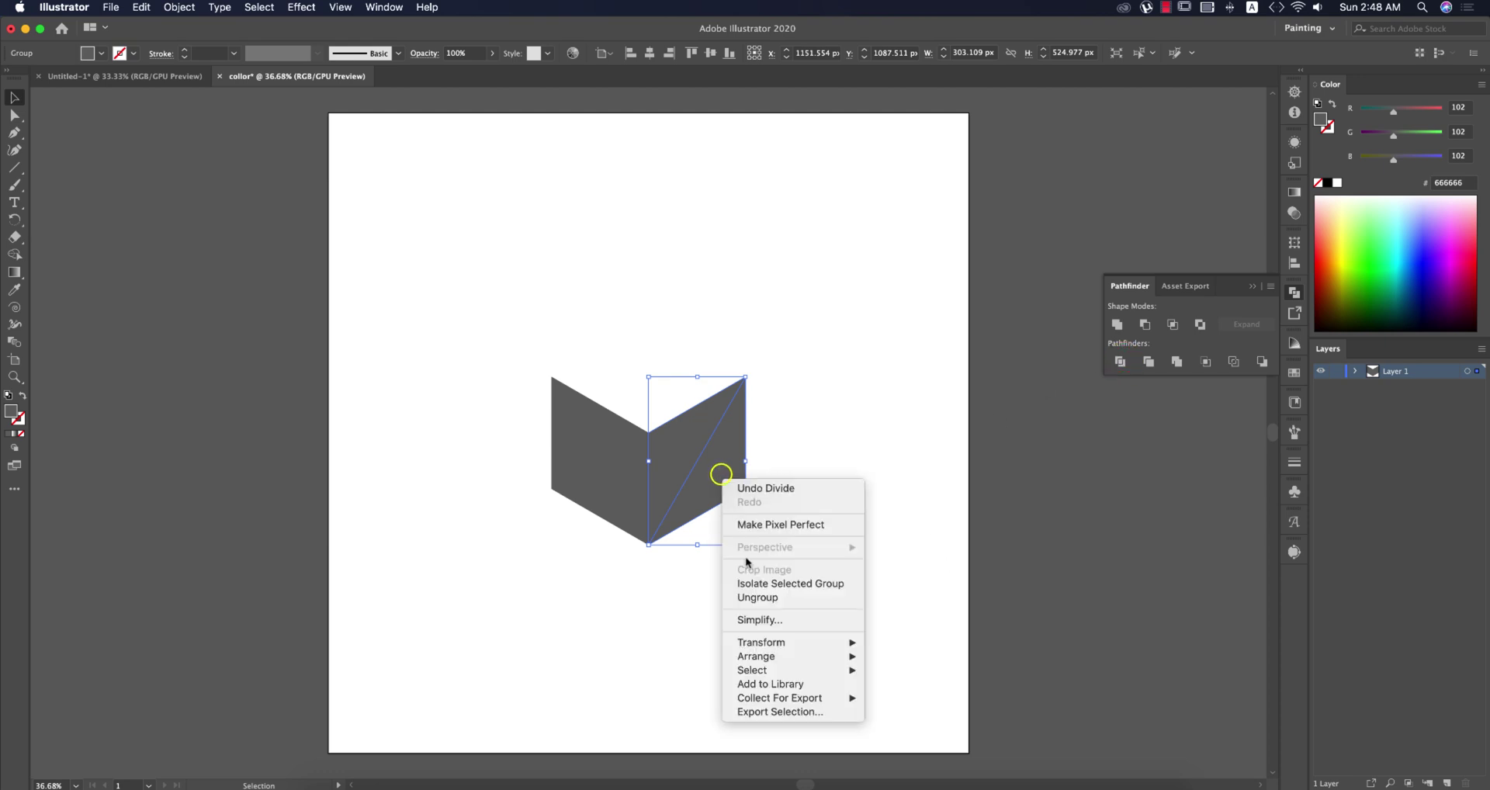
left_click(750, 597)
left_click(822, 582)
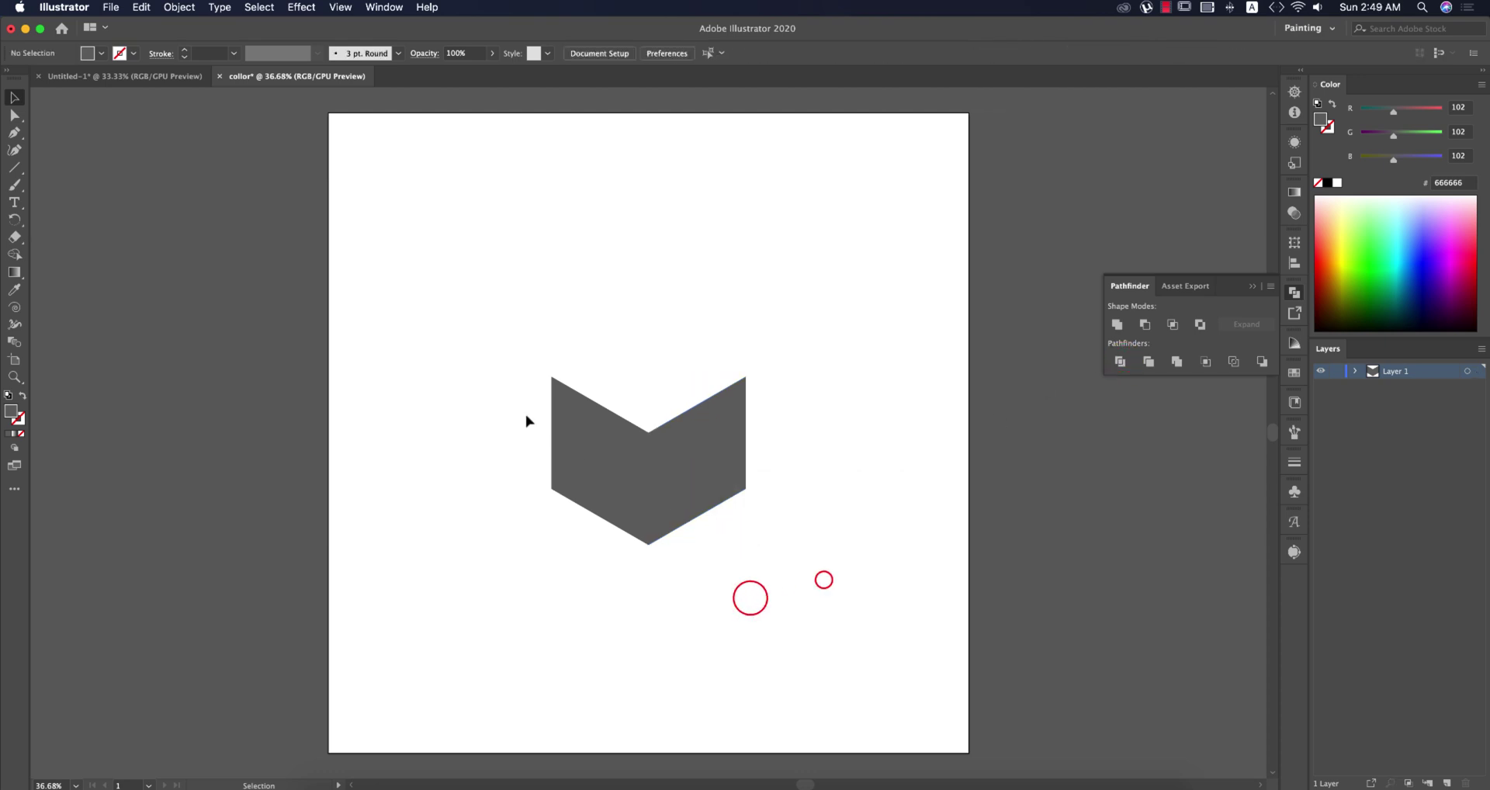
Split the left half with a diagonal from its top-left corner to the bottom point and ungroup
key("p")
left_click(550, 378)
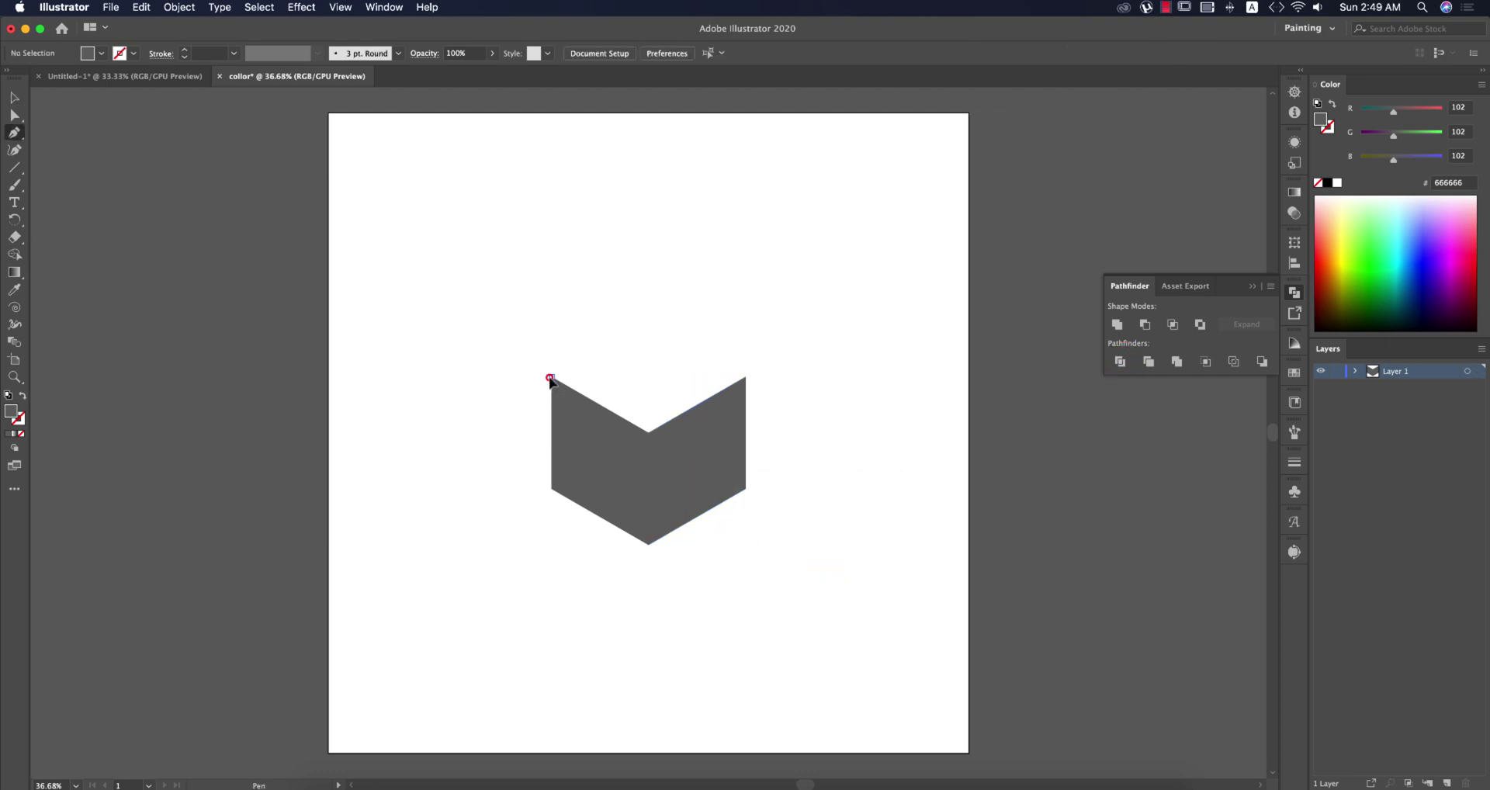
left_click(649, 546)
key("Return")
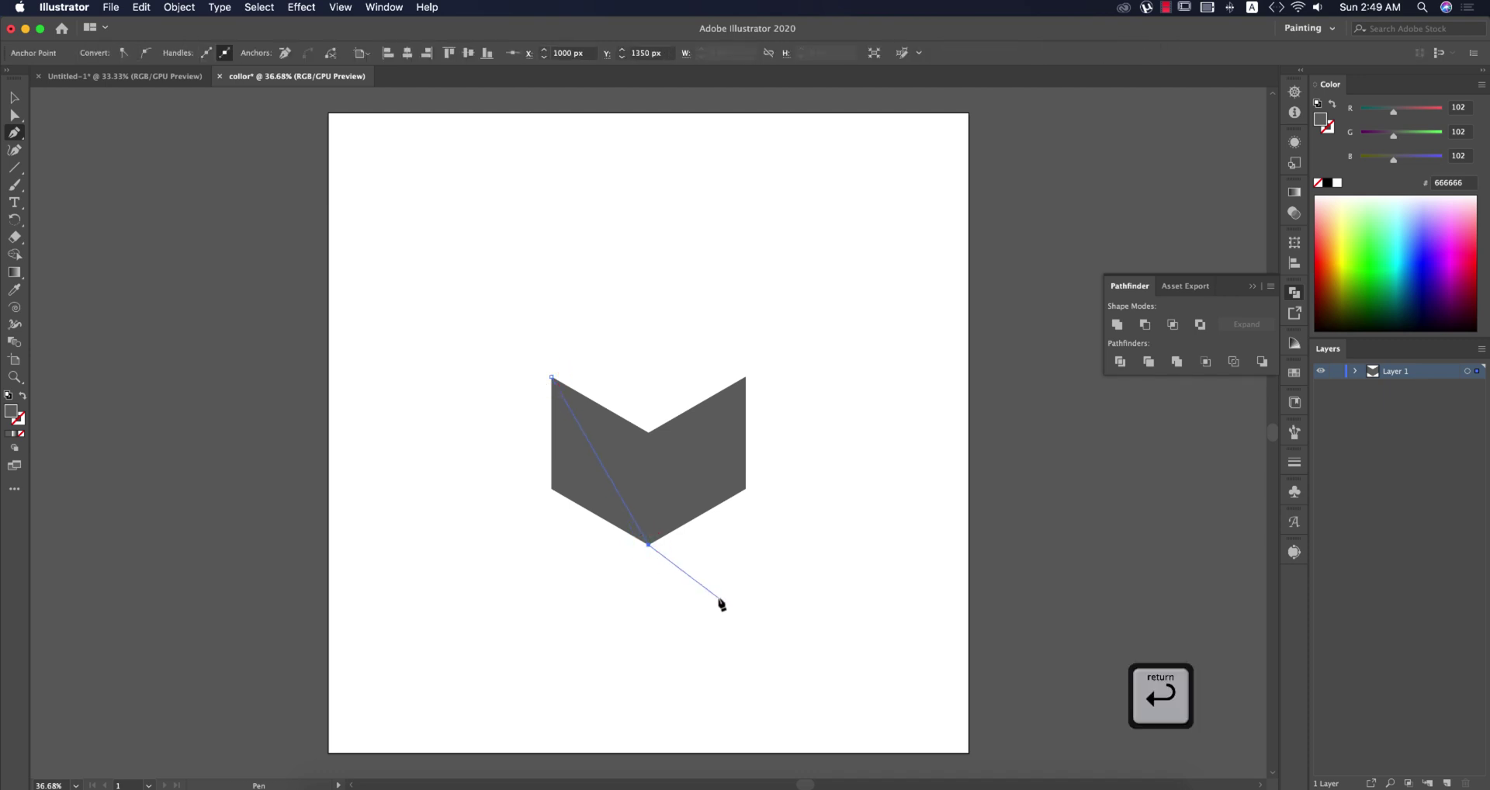
key("v")
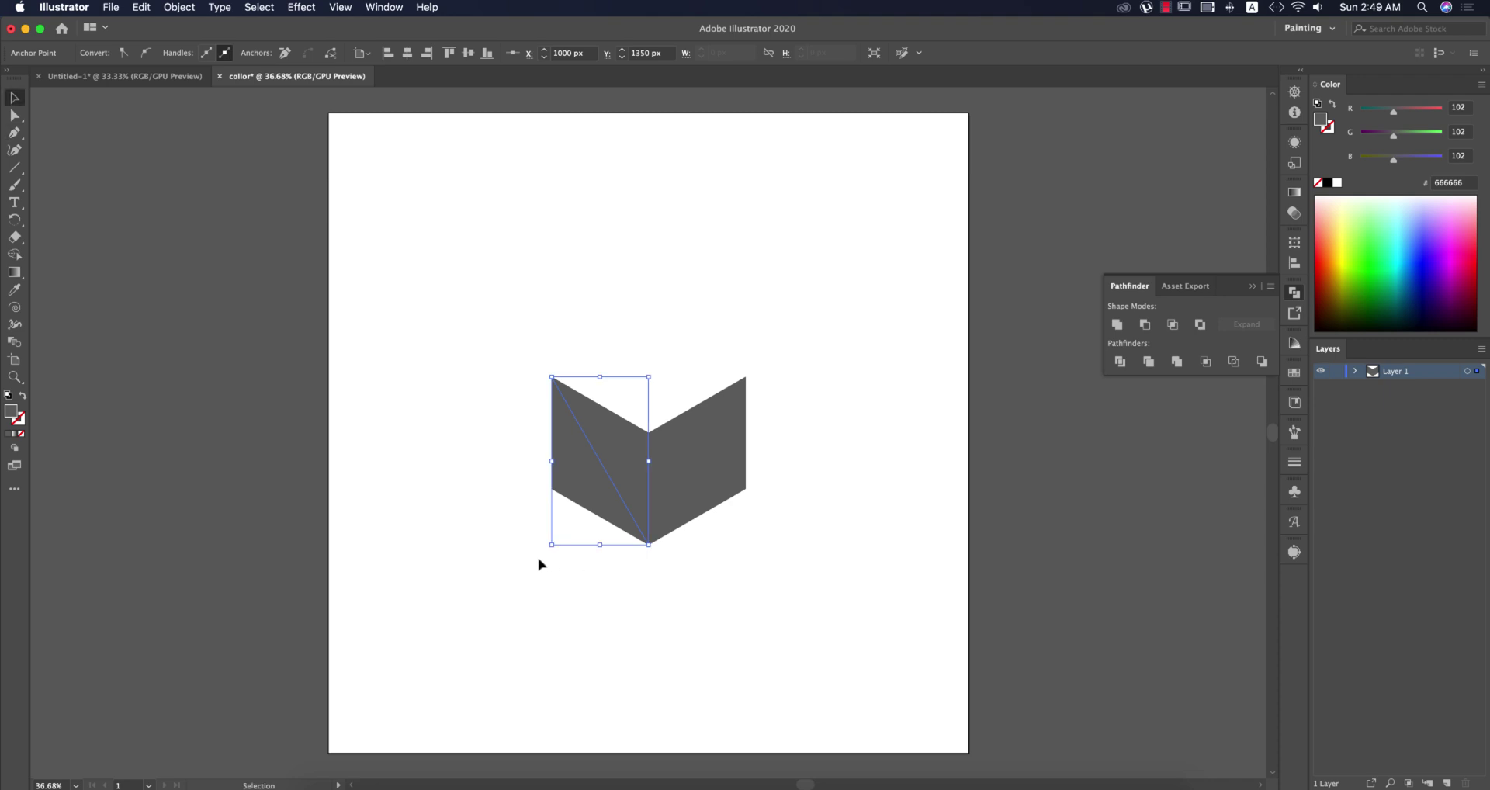
left_click(539, 559)
left_click_drag(496, 319, 600, 627)
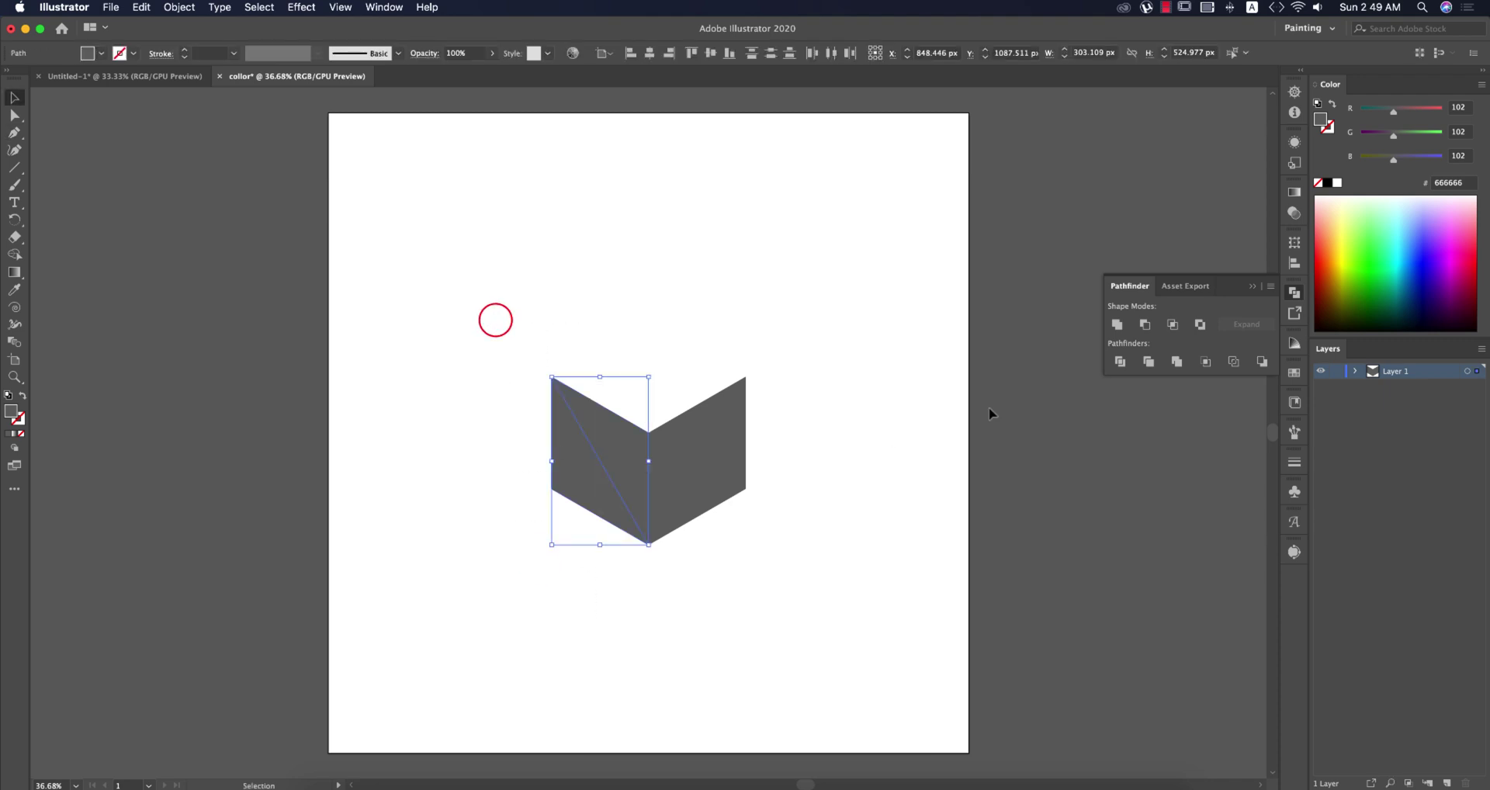
left_click(1111, 369)
right_click(587, 447)
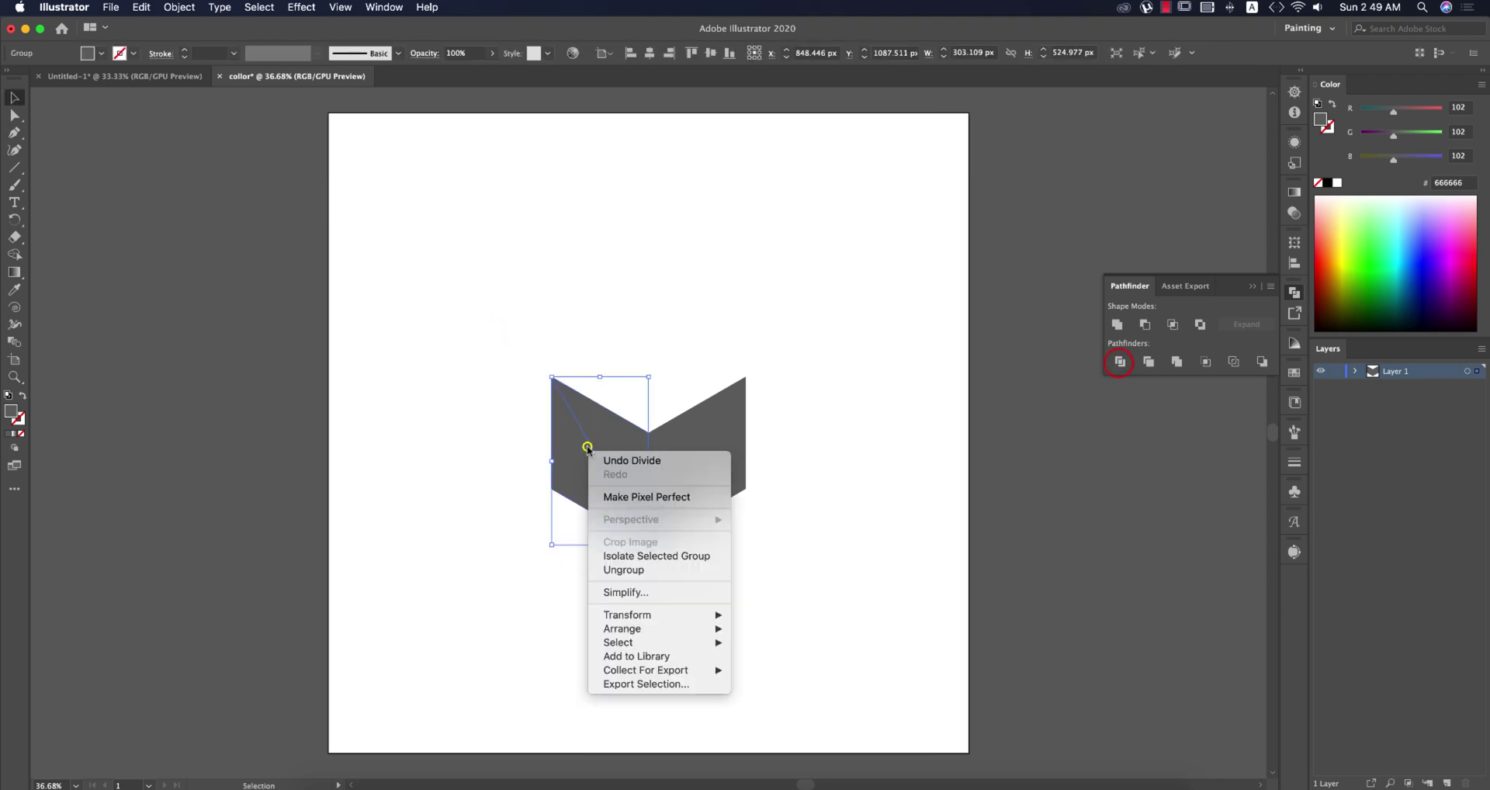
left_click(606, 569)
left_click(547, 580)
key("backslash")
Draw short cut lines from the lower-left and right corners to the diagonals in outline view
key("p")
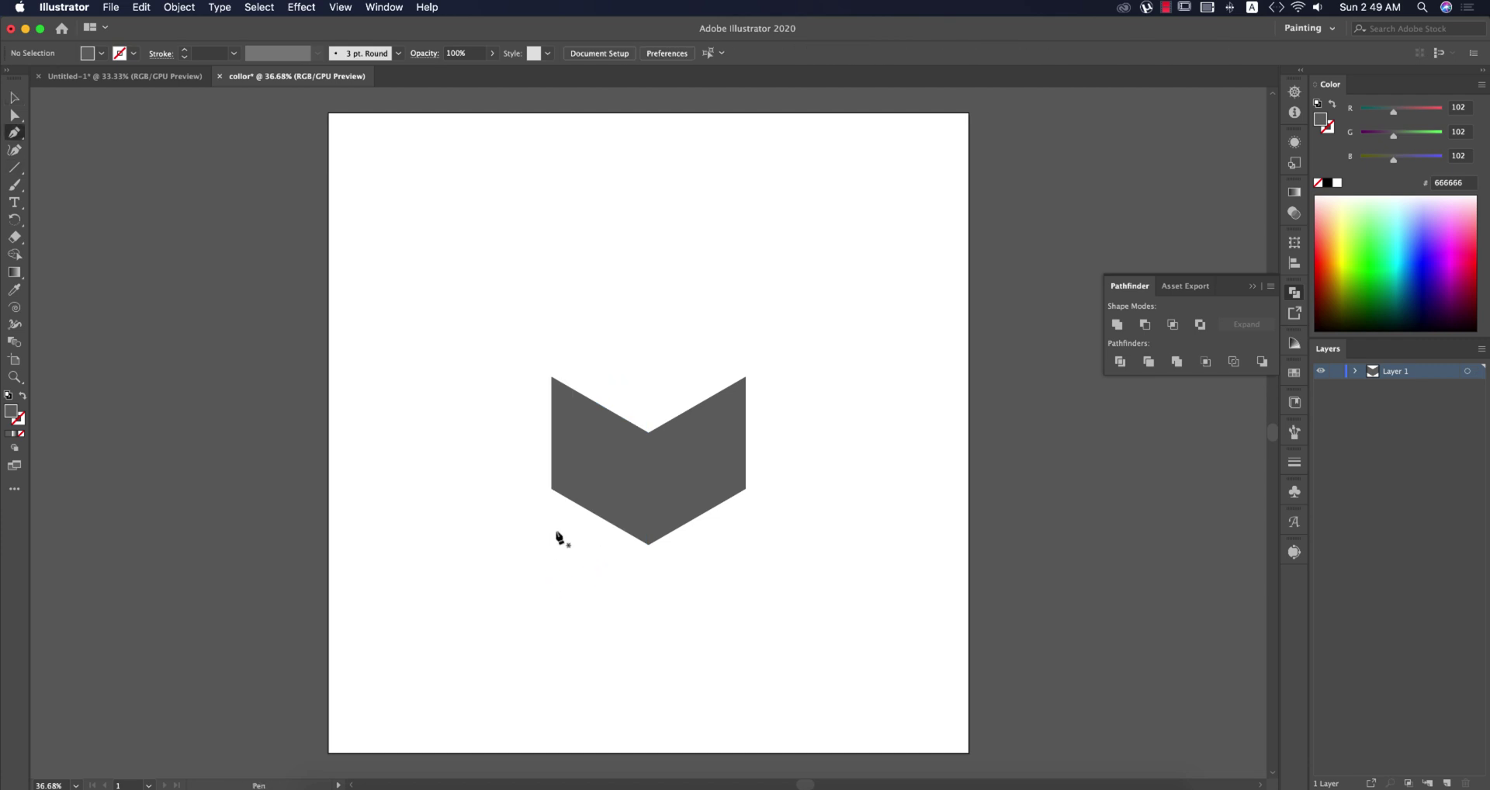
left_click(552, 490)
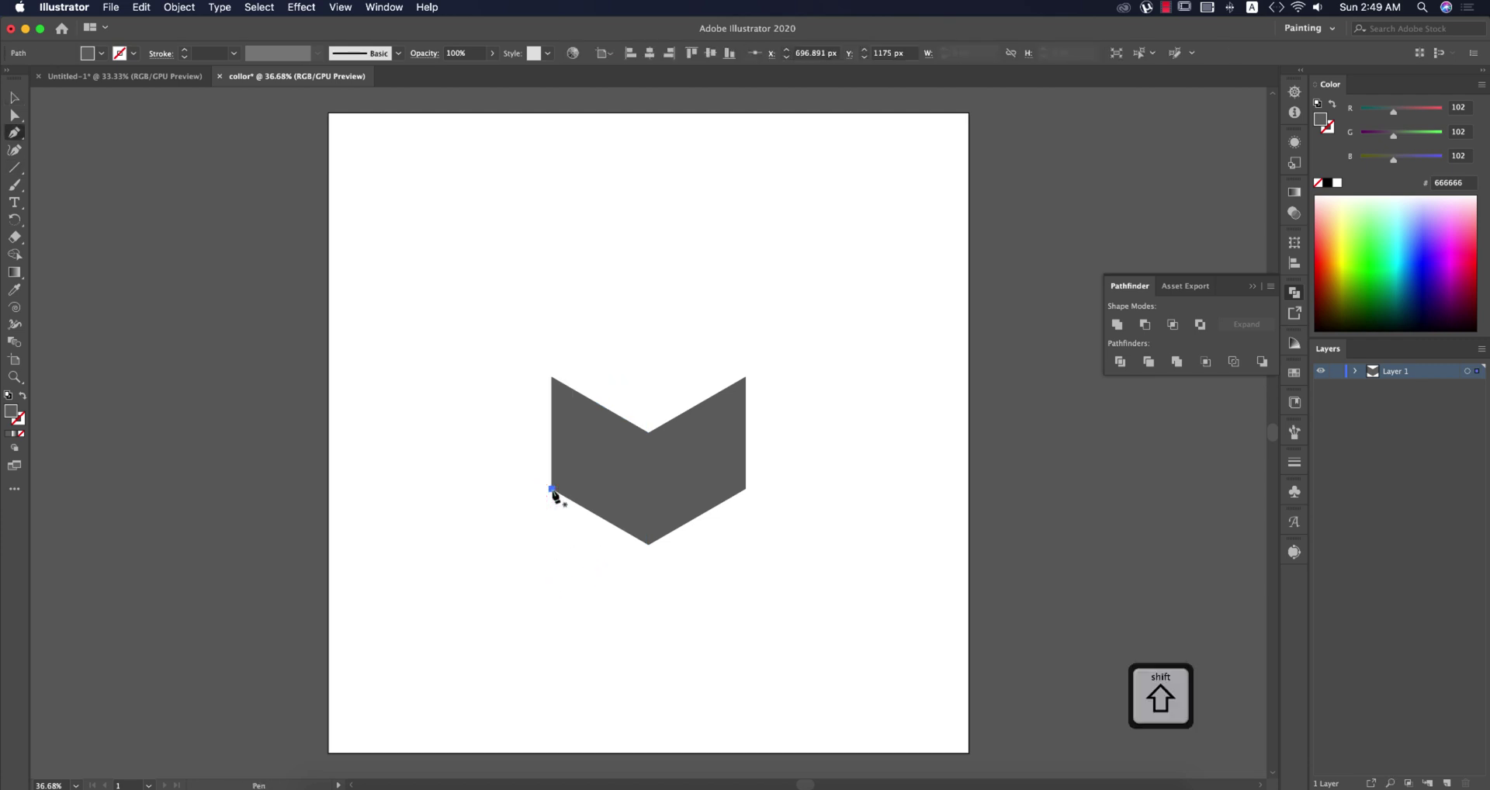
left_click(610, 448)
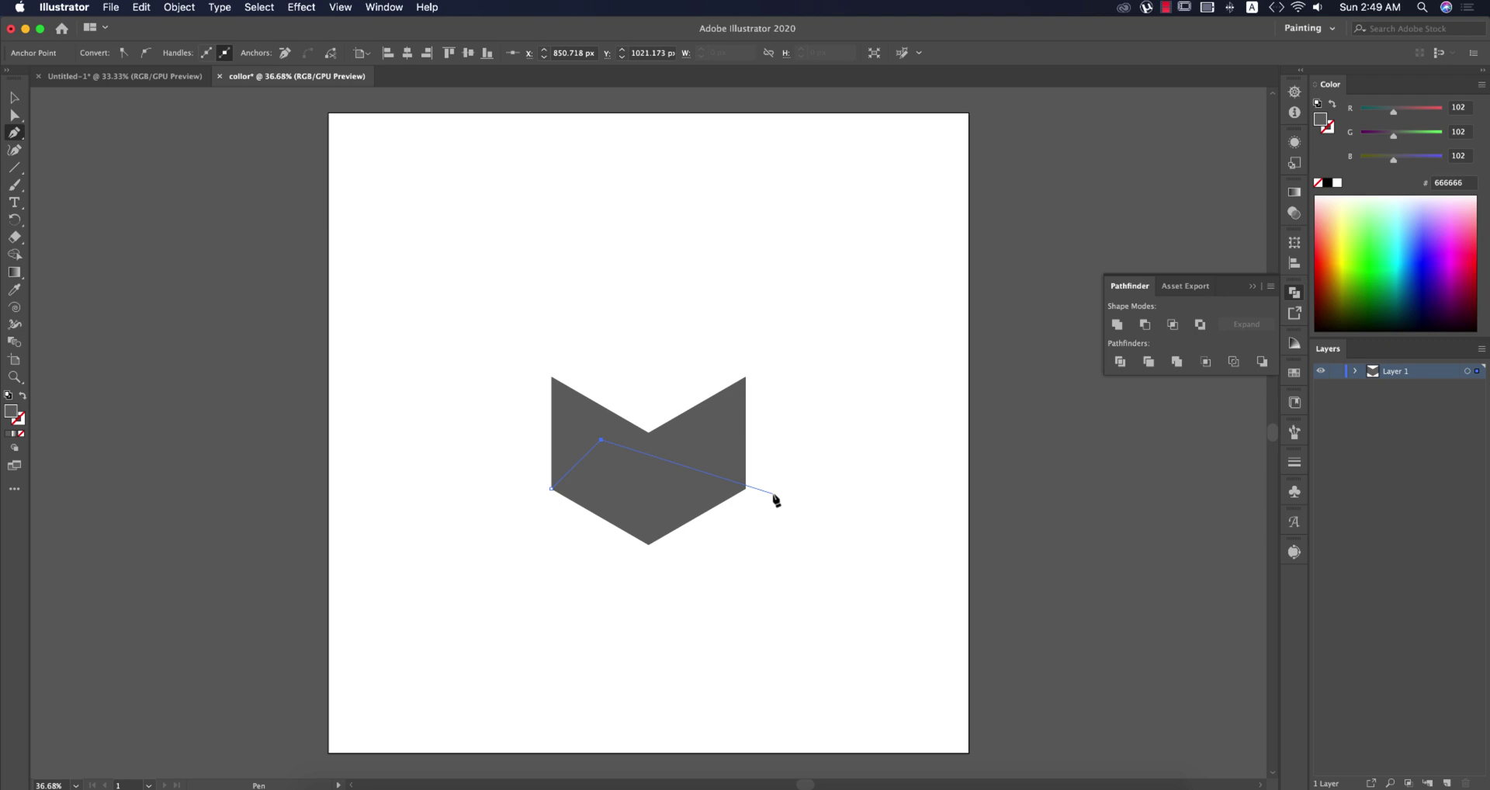
key("super+y")
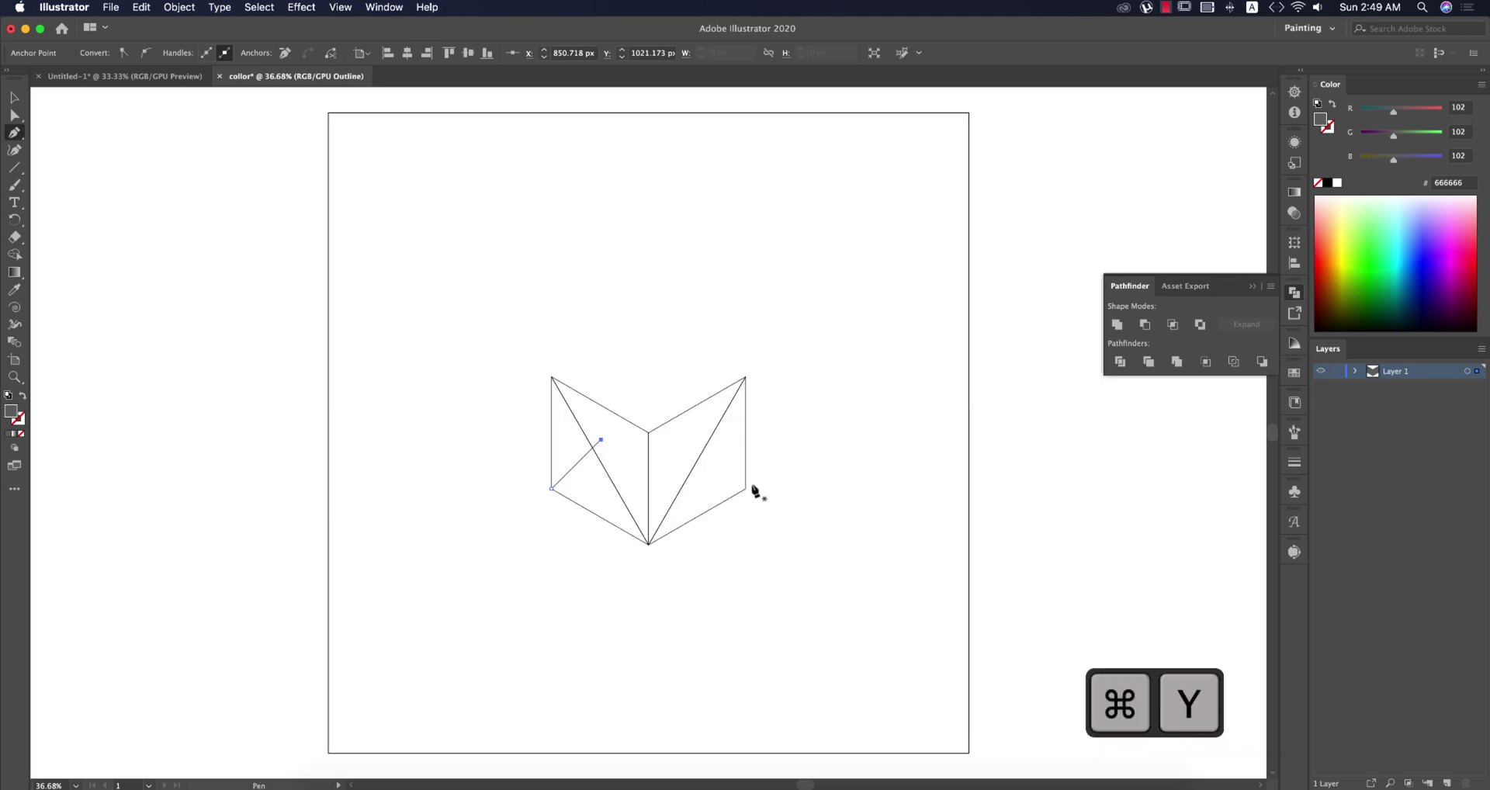
scroll(647, 435, "up", 3)
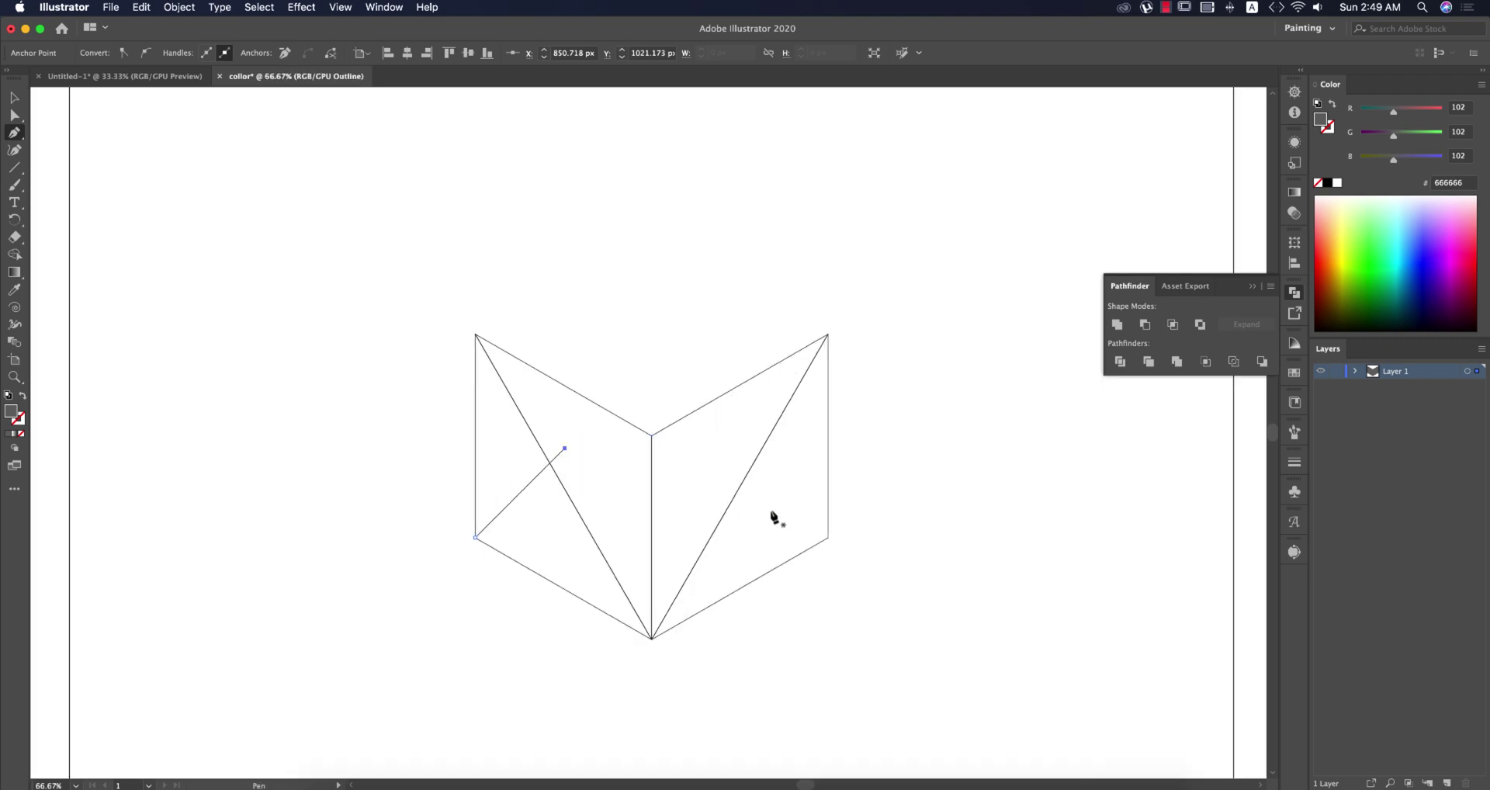
left_click(828, 538)
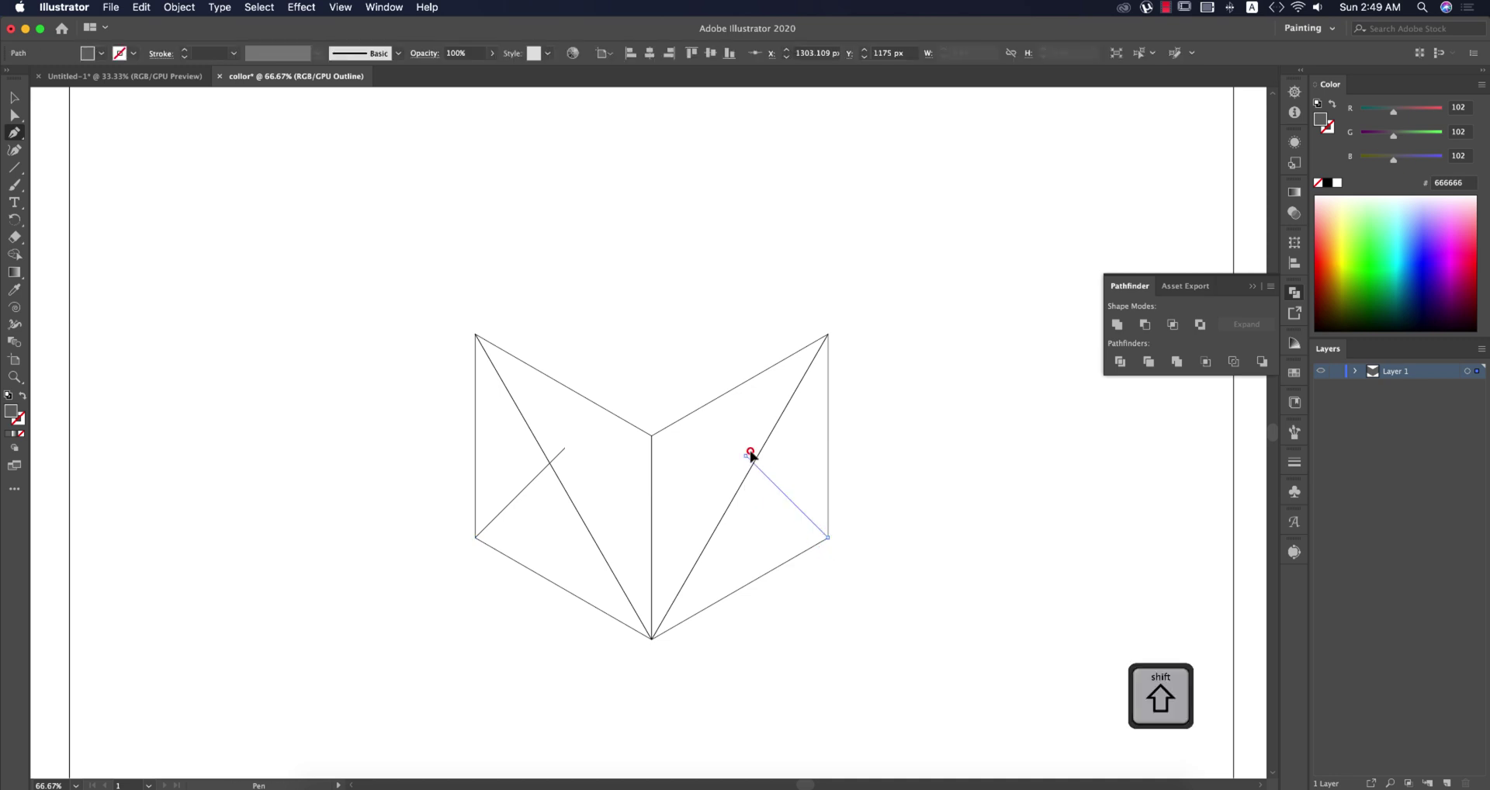
left_click(749, 454)
key("Return")
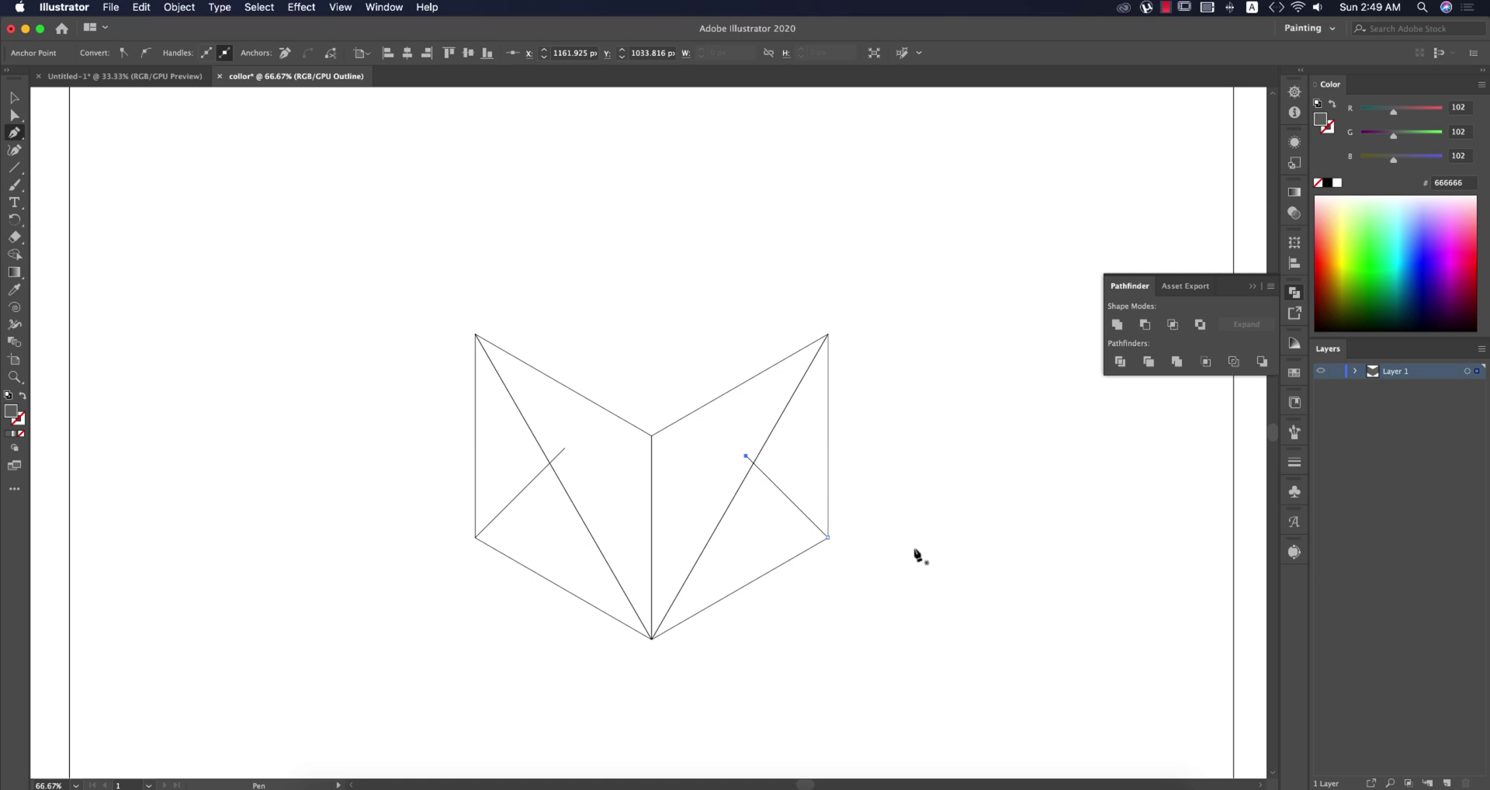
Divide the right facet along its new cut line and ungroup the pieces
key("v")
left_click(921, 552)
left_click_drag(886, 485, 811, 573)
left_click(1115, 368)
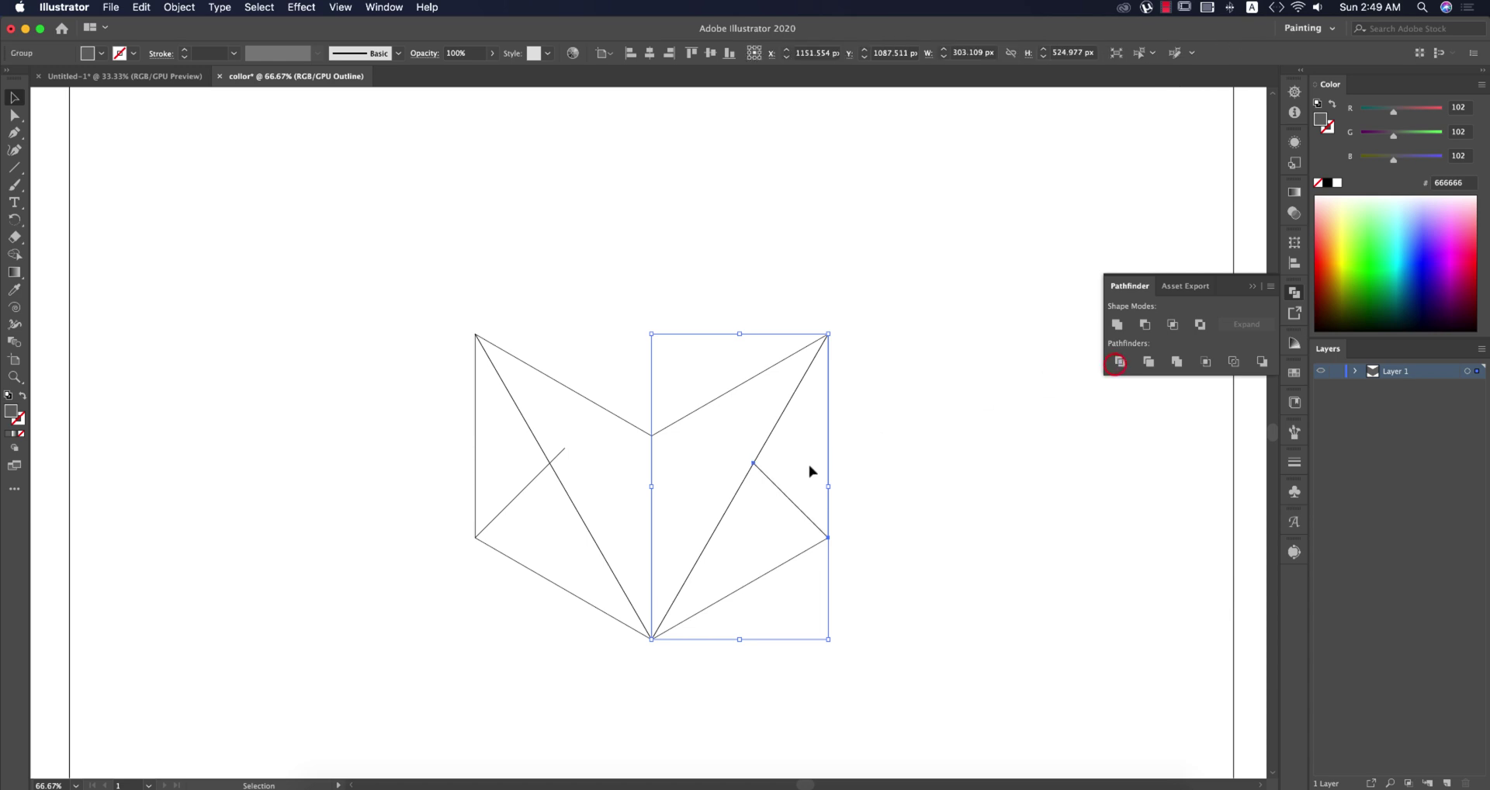
right_click(808, 472)
left_click(824, 588)
Divide the left facet along its new cut line and ungroup the pieces
left_click_drag(533, 635, 461, 513)
left_click(1117, 363)
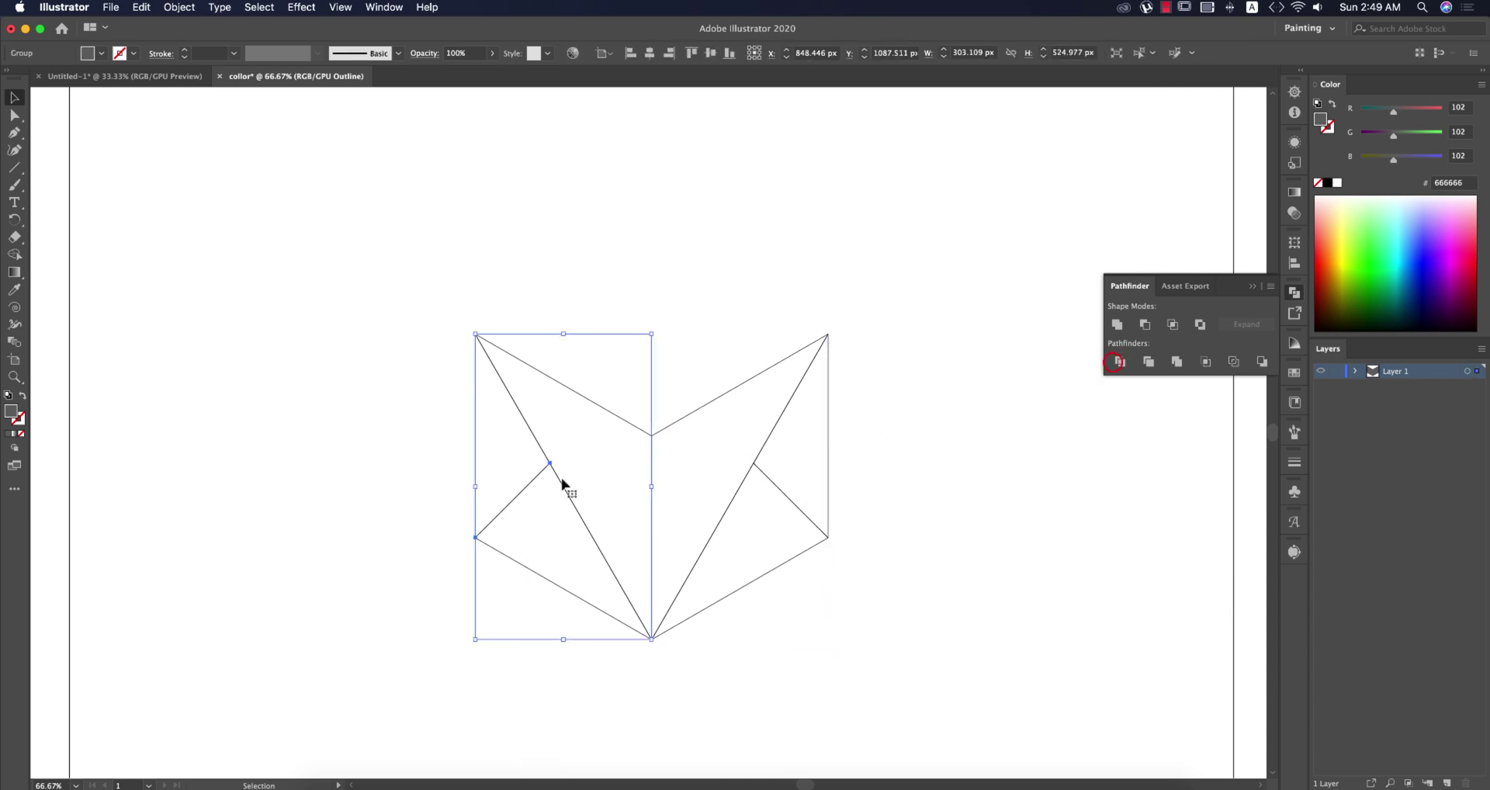
right_click(517, 485)
left_click(543, 607)
left_click(831, 667)
key("super+y")
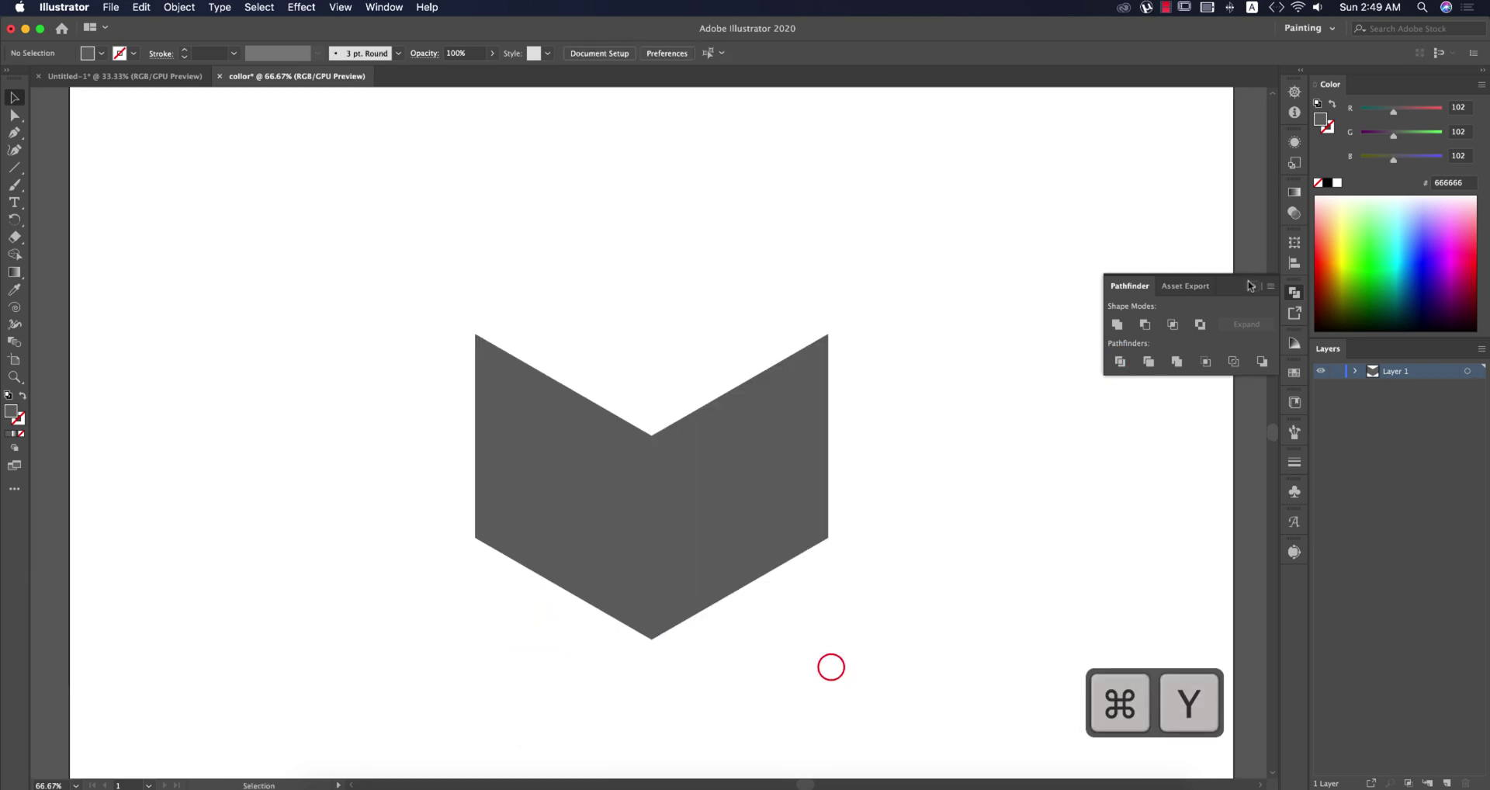
Check the new triangular facets in outline view, then return to the filled preview
key("super+y")
left_click(739, 294)
left_click(779, 294)
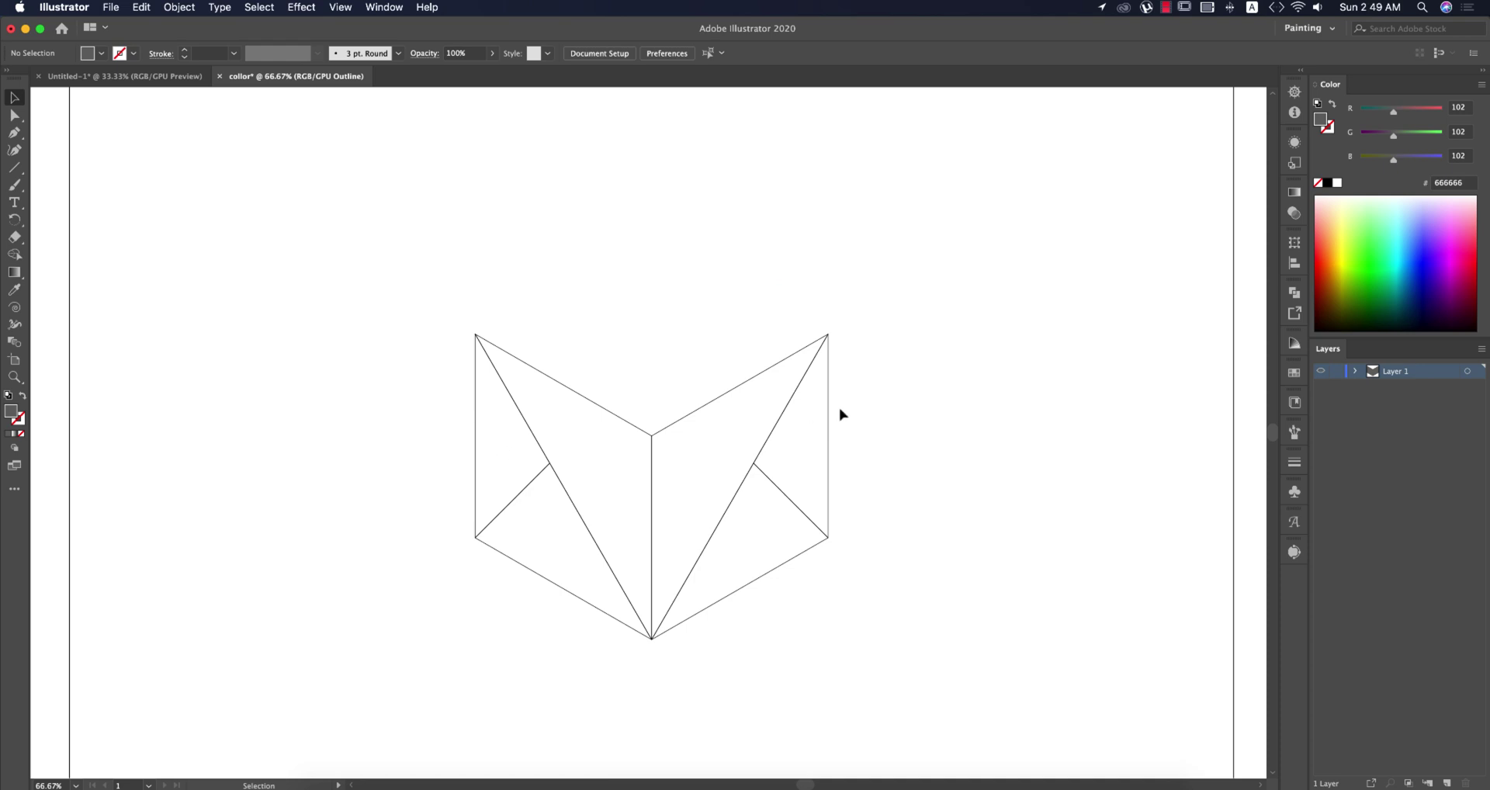
key("super+y")
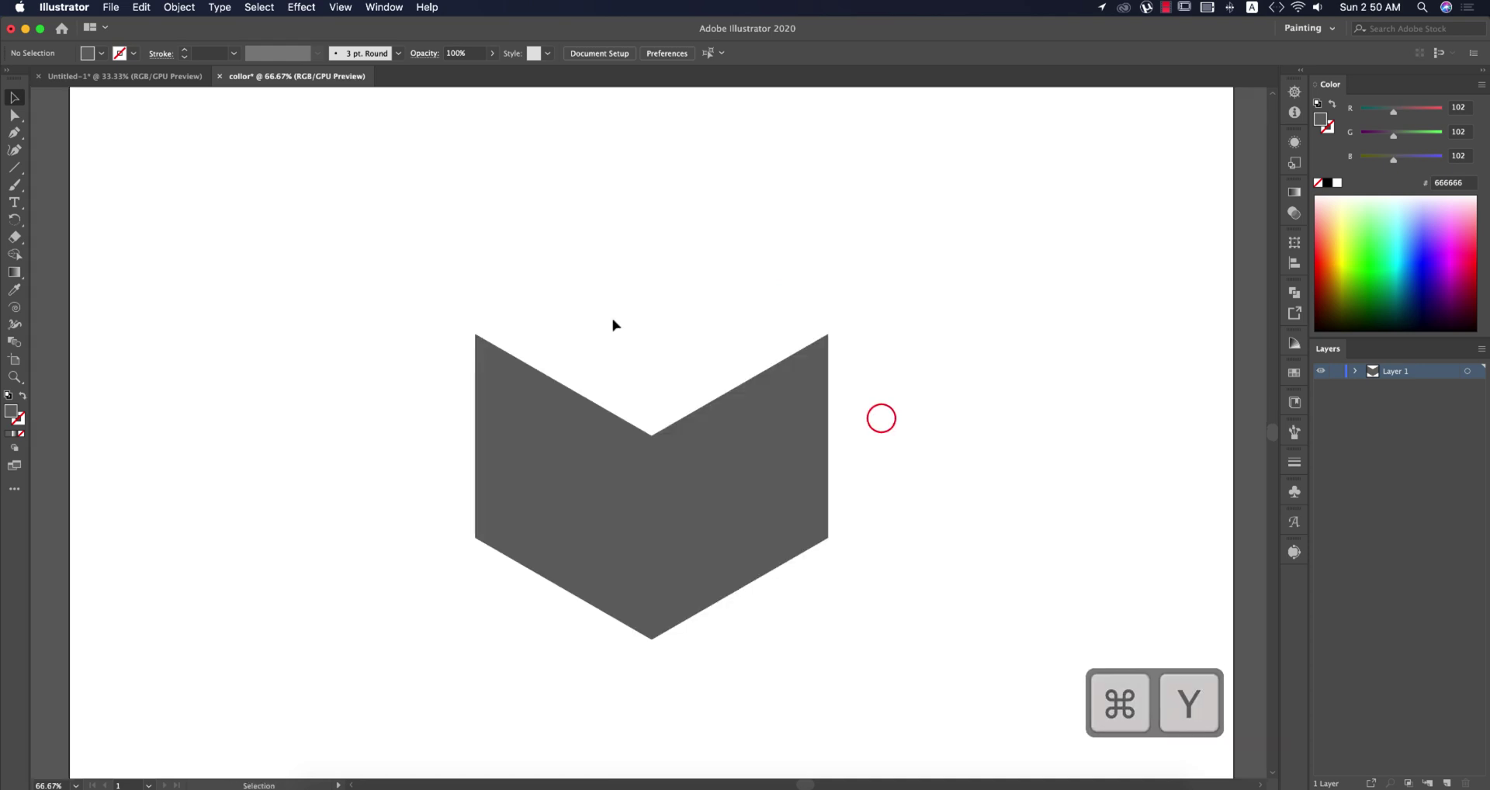
scroll(744, 376, "down", 1)
Move the whole chevron toward the artboard's upper right
left_click_drag(458, 289, 815, 591)
left_click_drag(771, 476, 993, 309)
left_click(514, 348)
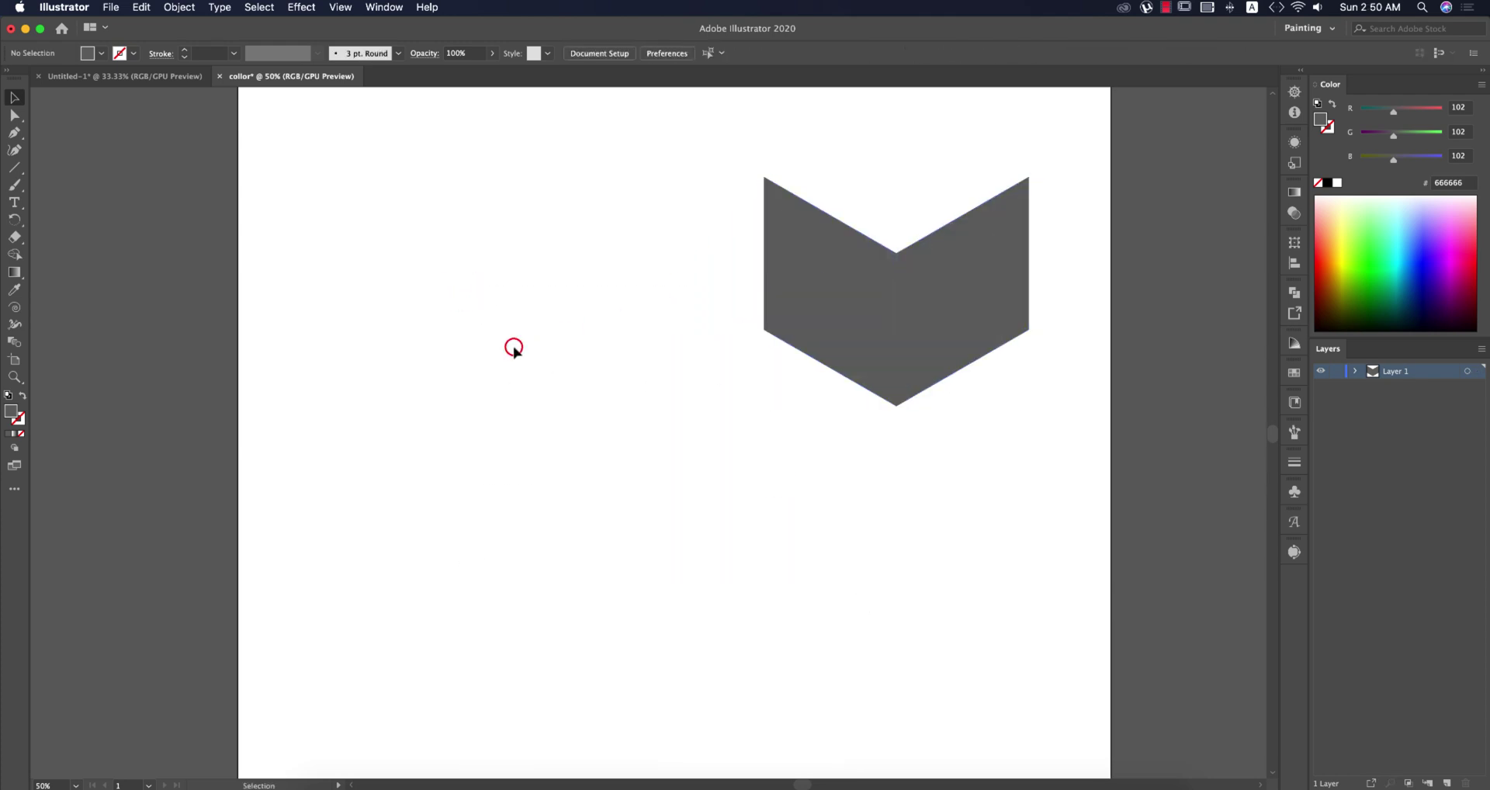
Draw a 145.035 px square in the upper left and fill it with sky blue 29abe2
left_click(14, 167)
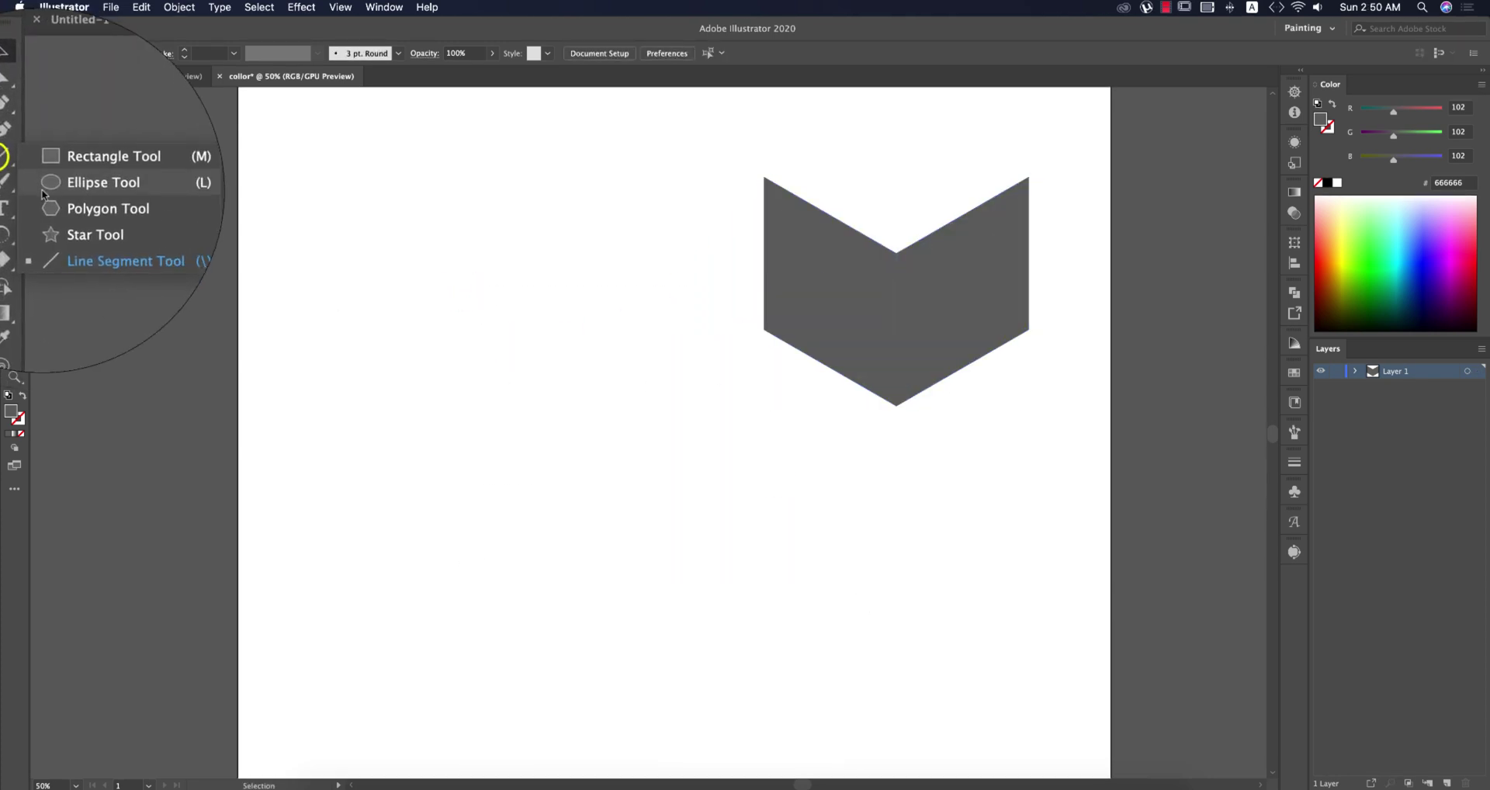
left_click(56, 167)
left_click_drag(372, 188, 436, 250)
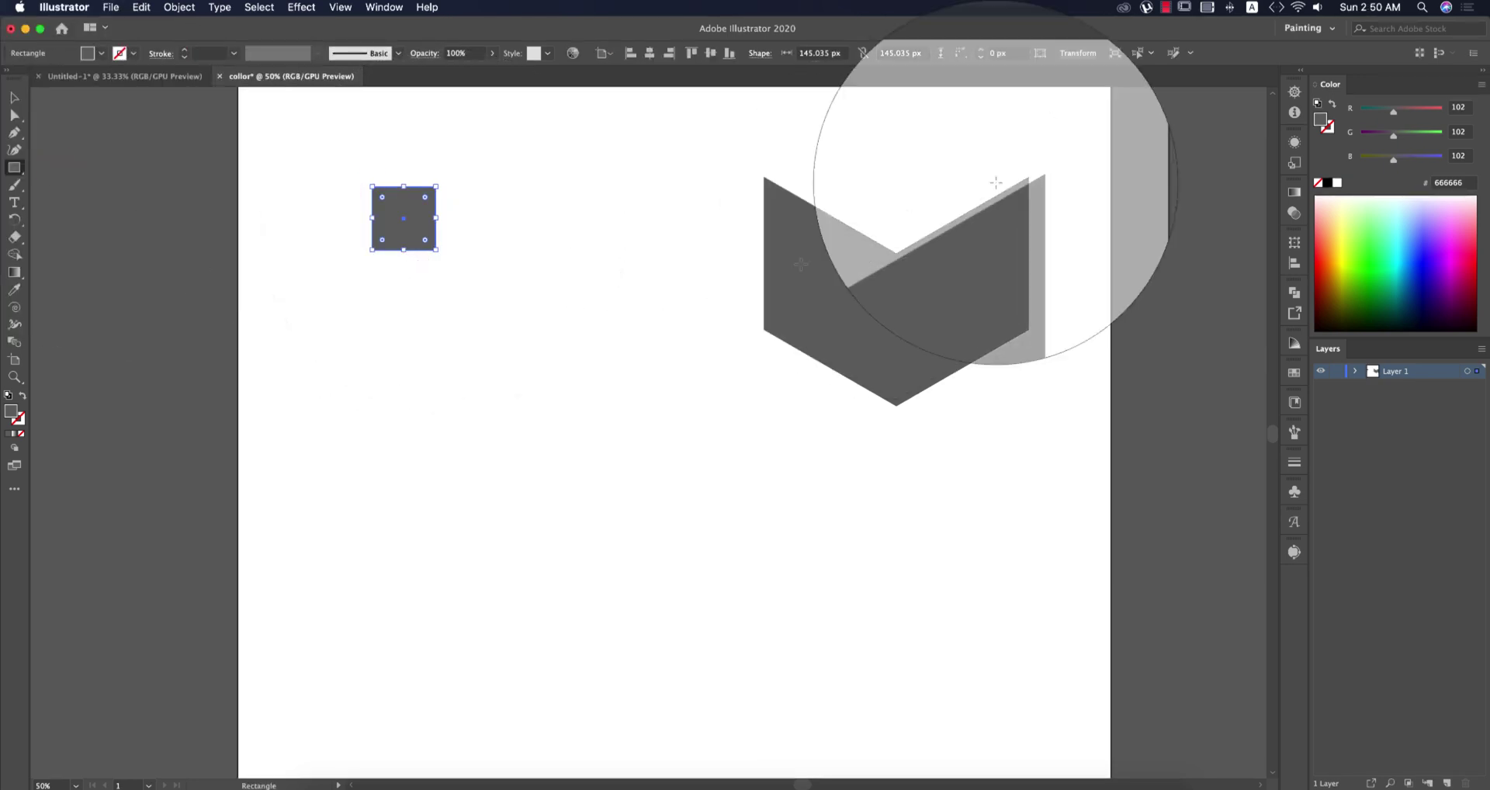
left_click(102, 53)
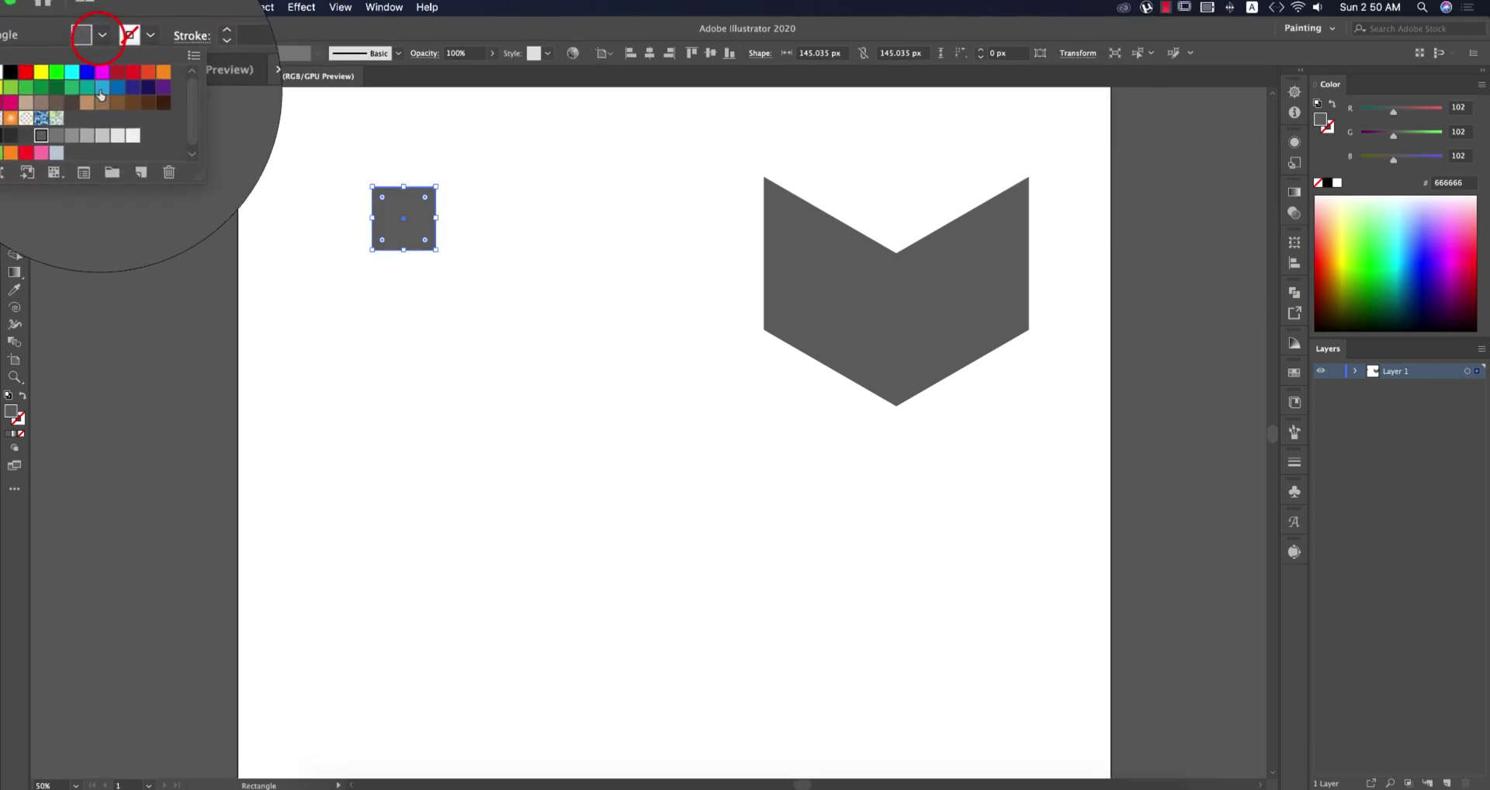
left_click(108, 94)
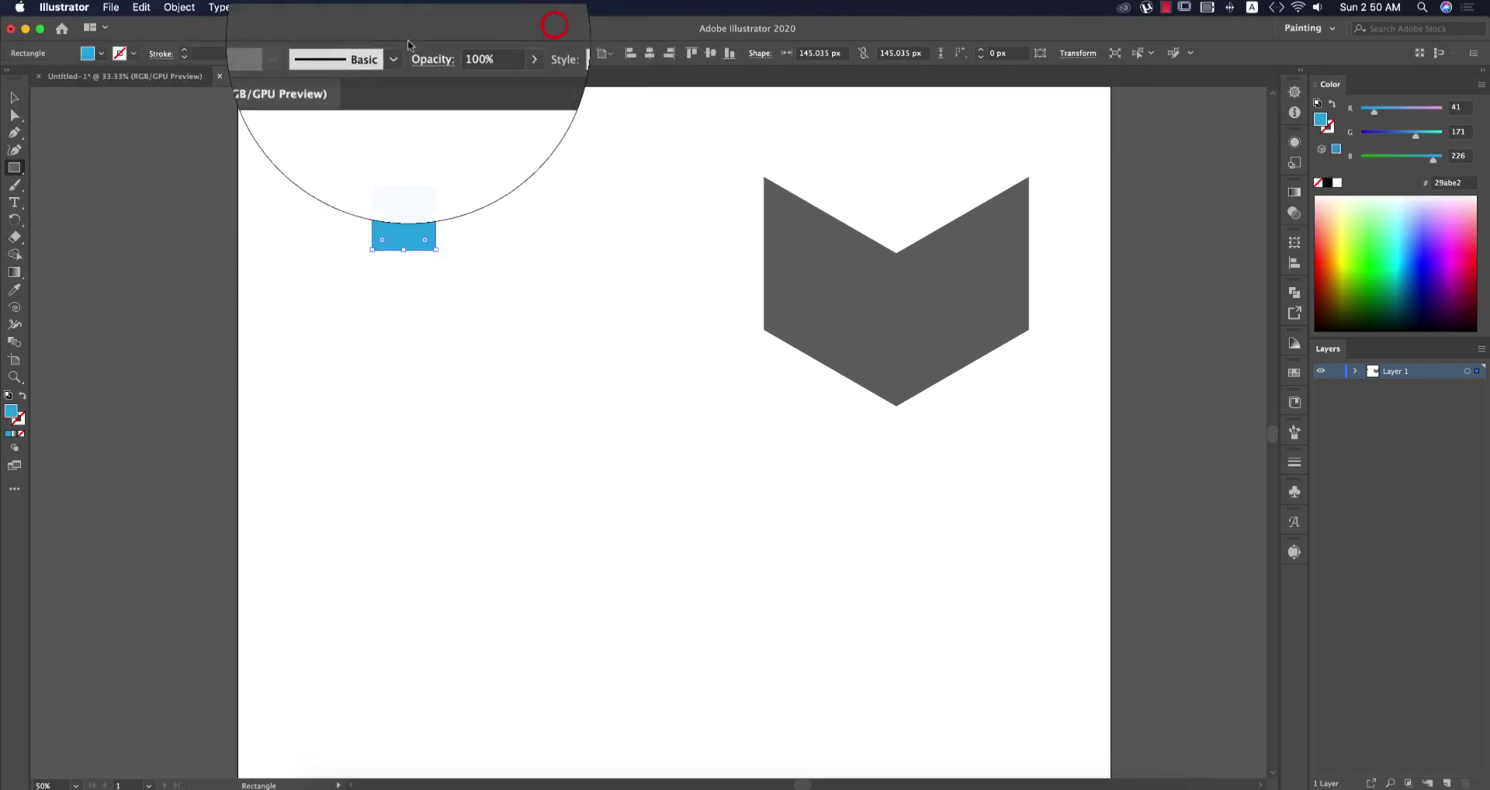
left_click(14, 97)
key("alt")
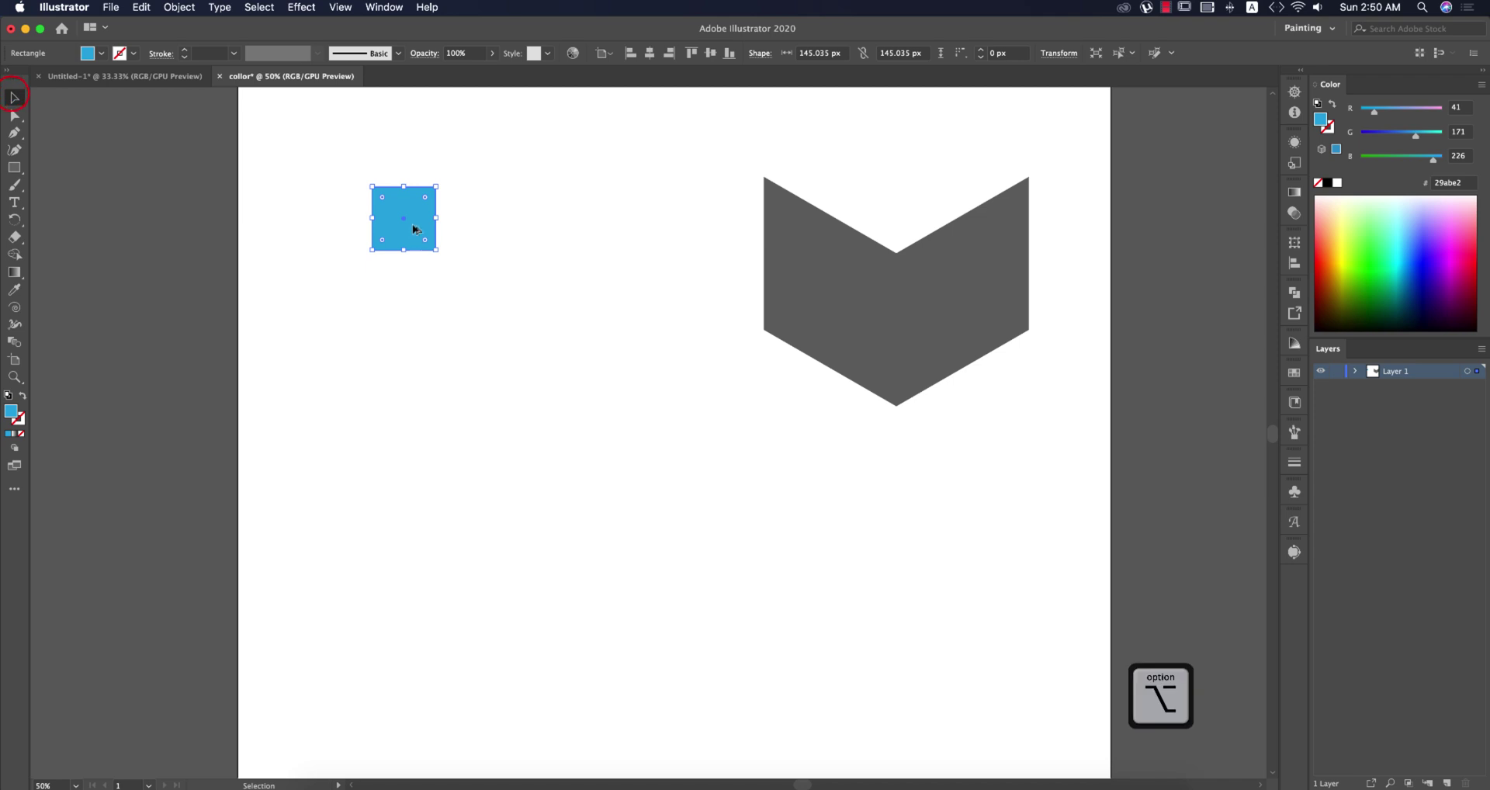
Duplicate the blue square straight below, switch the Color panel to CMYK and use the Painting workspace
left_click_drag(411, 222, 415, 684)
key("shift")
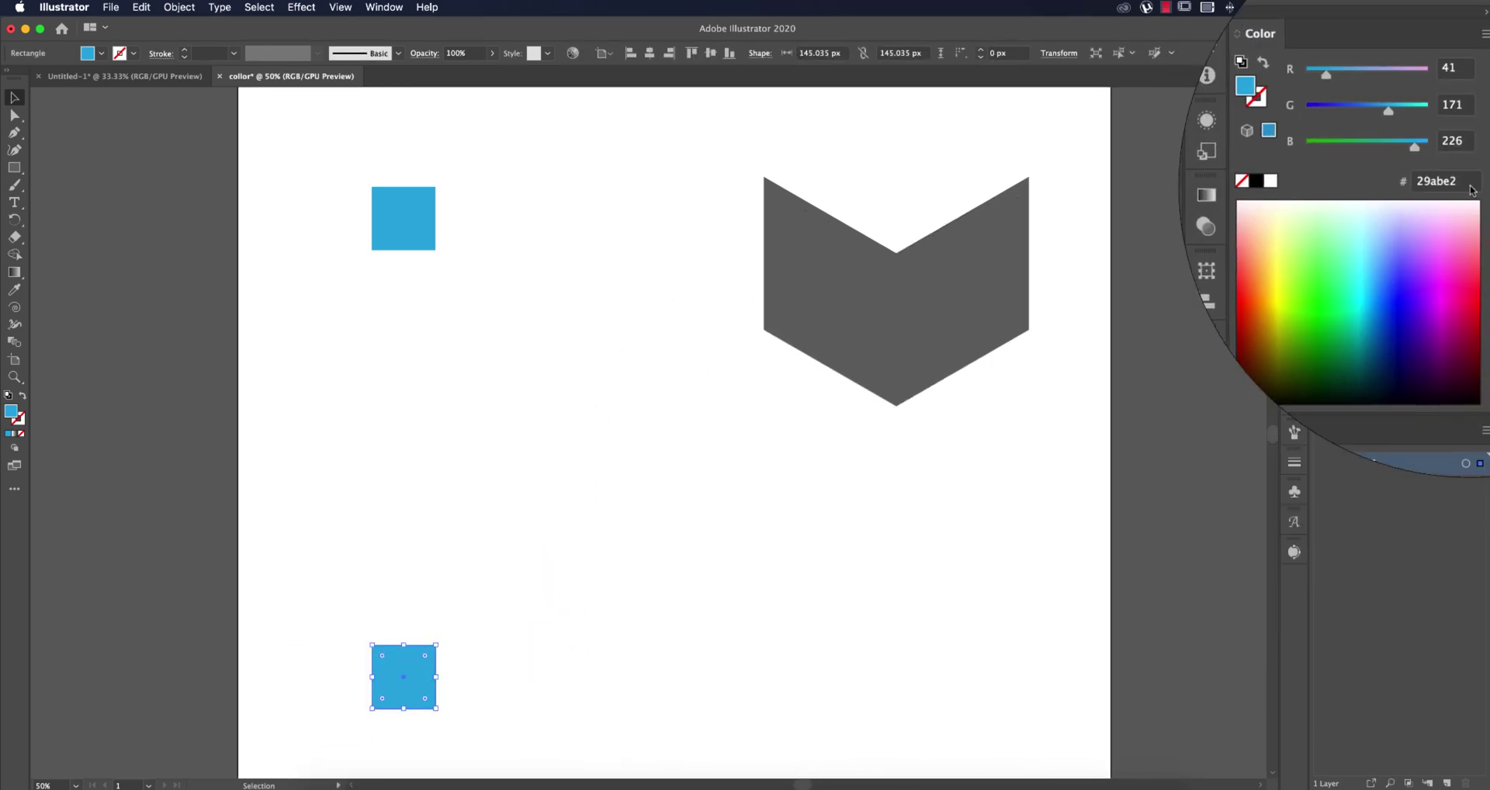
left_click(1482, 86)
left_click(1397, 153)
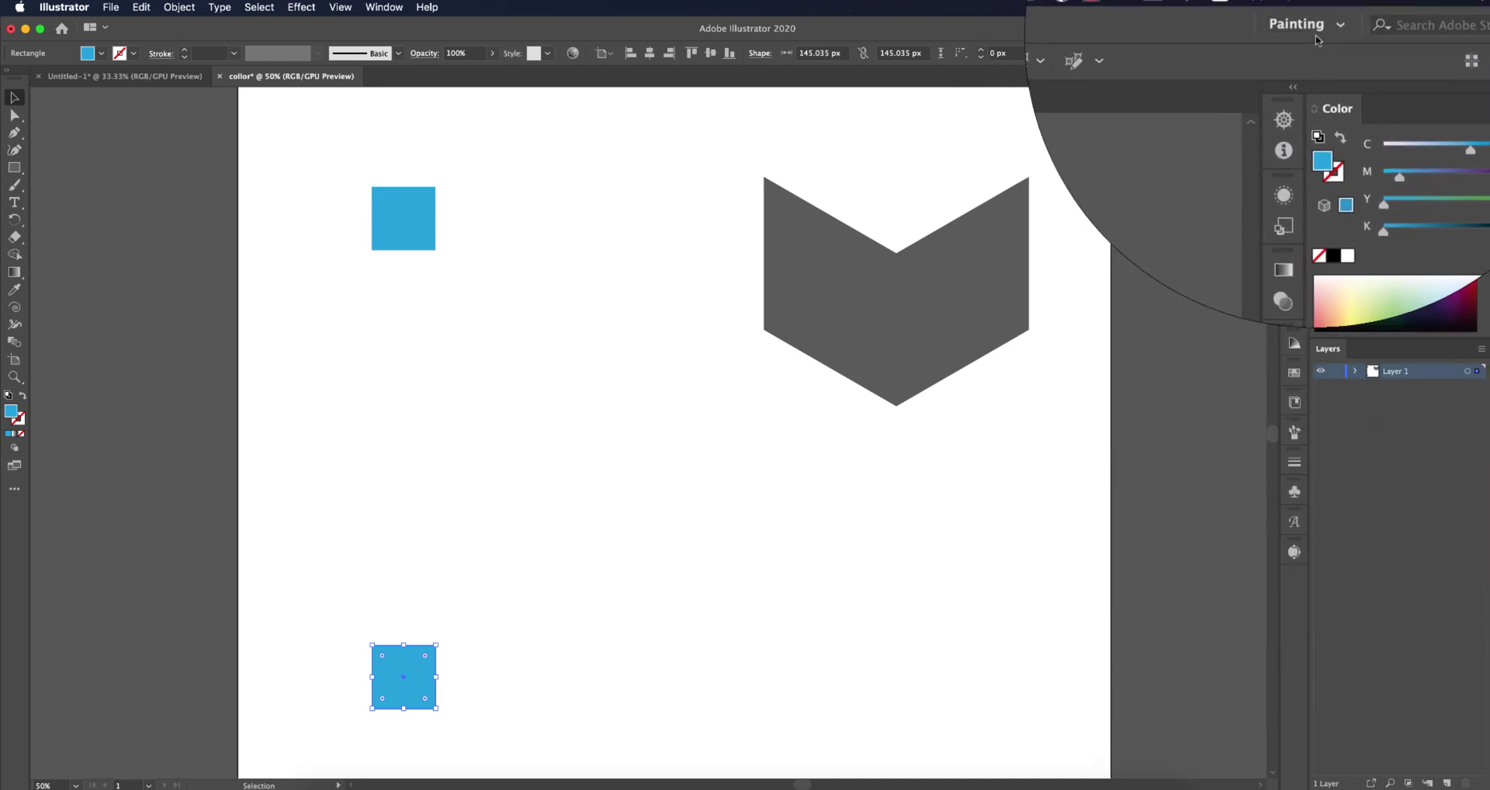
left_click(1317, 40)
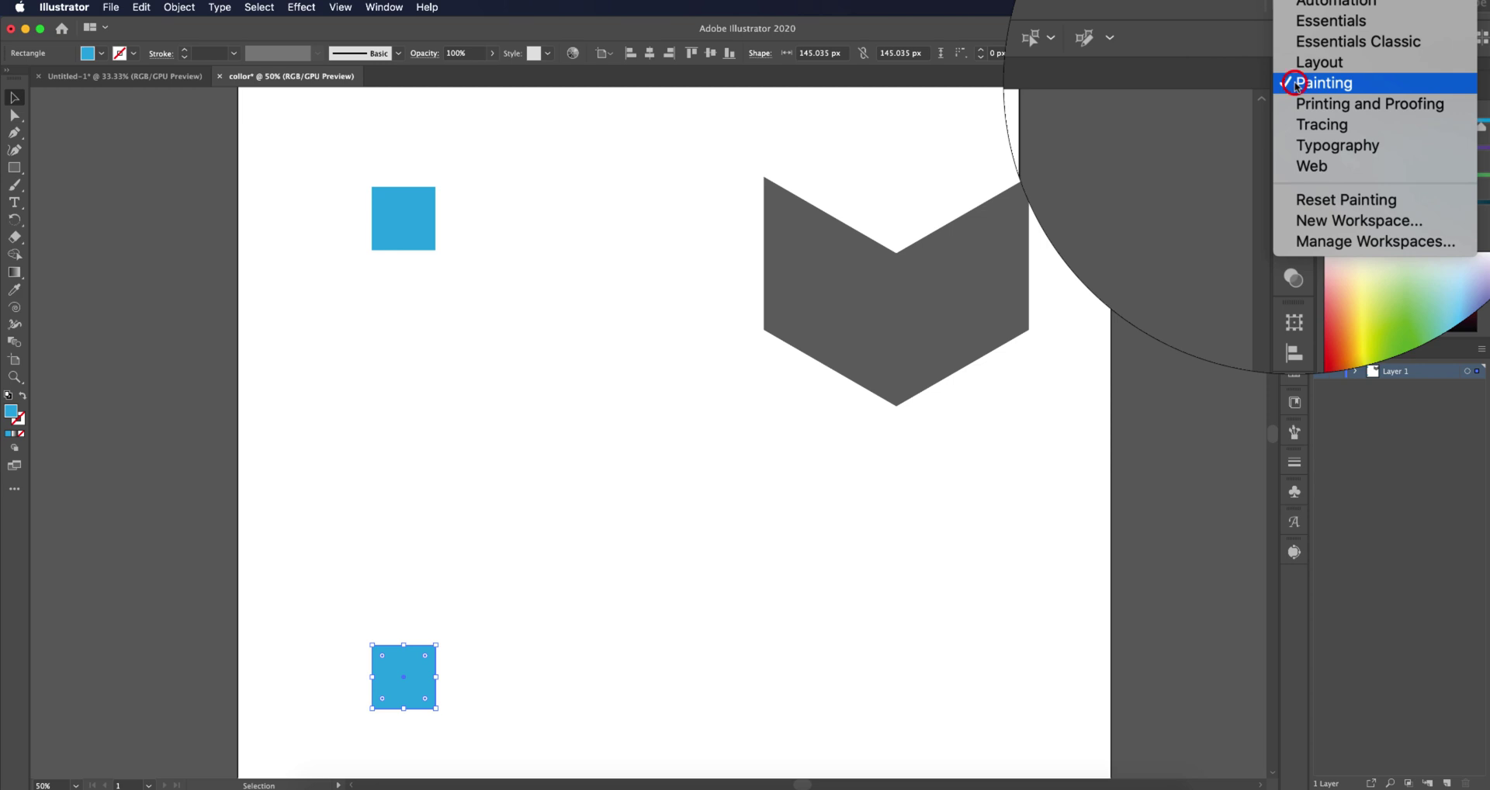
left_click(1319, 83)
Darken the copy to deep teal with black at 87%, then select both squares
left_click(1304, 28)
left_click(1303, 28)
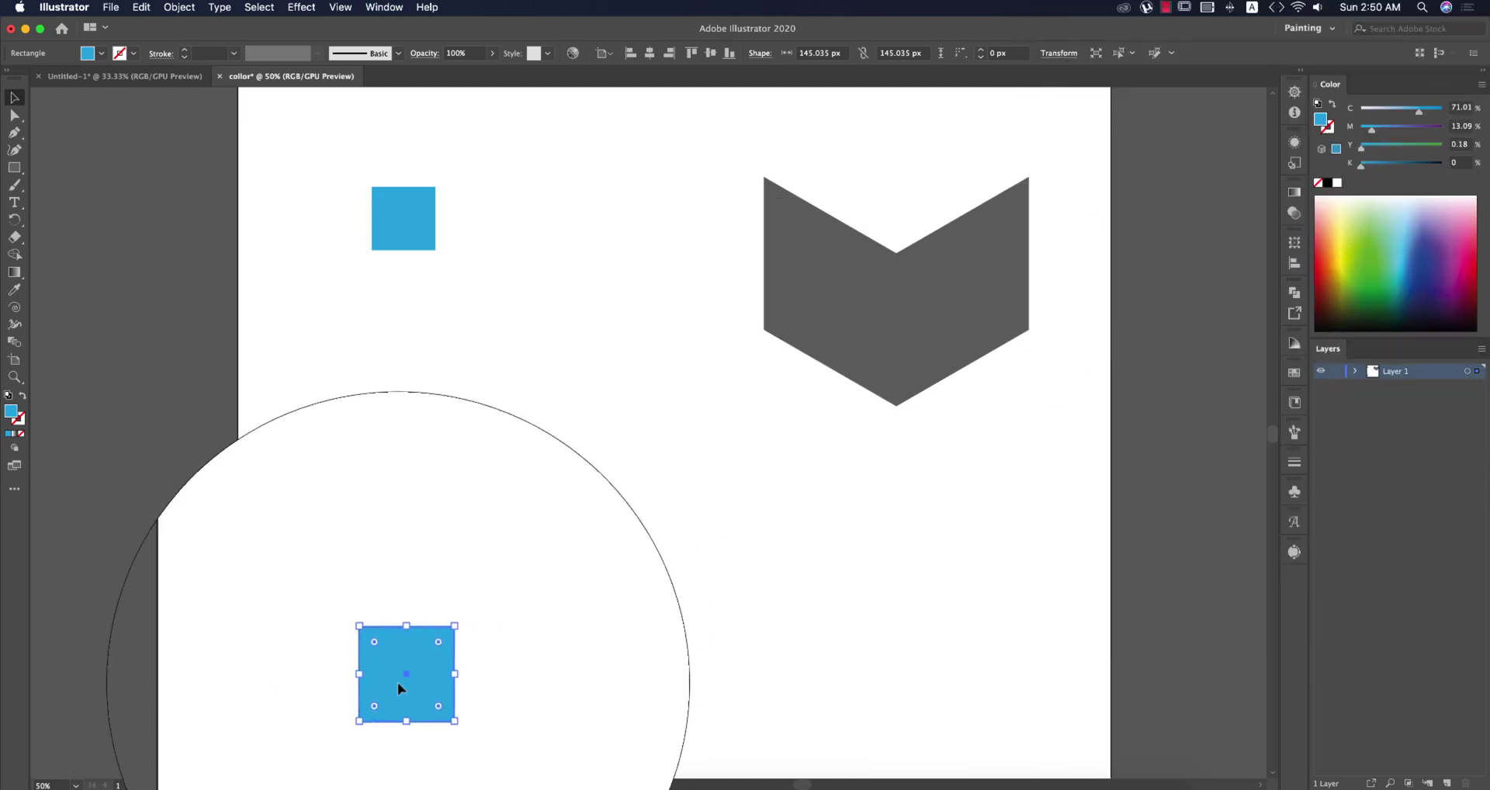
left_click_drag(1361, 163, 1431, 163)
left_click(339, 260)
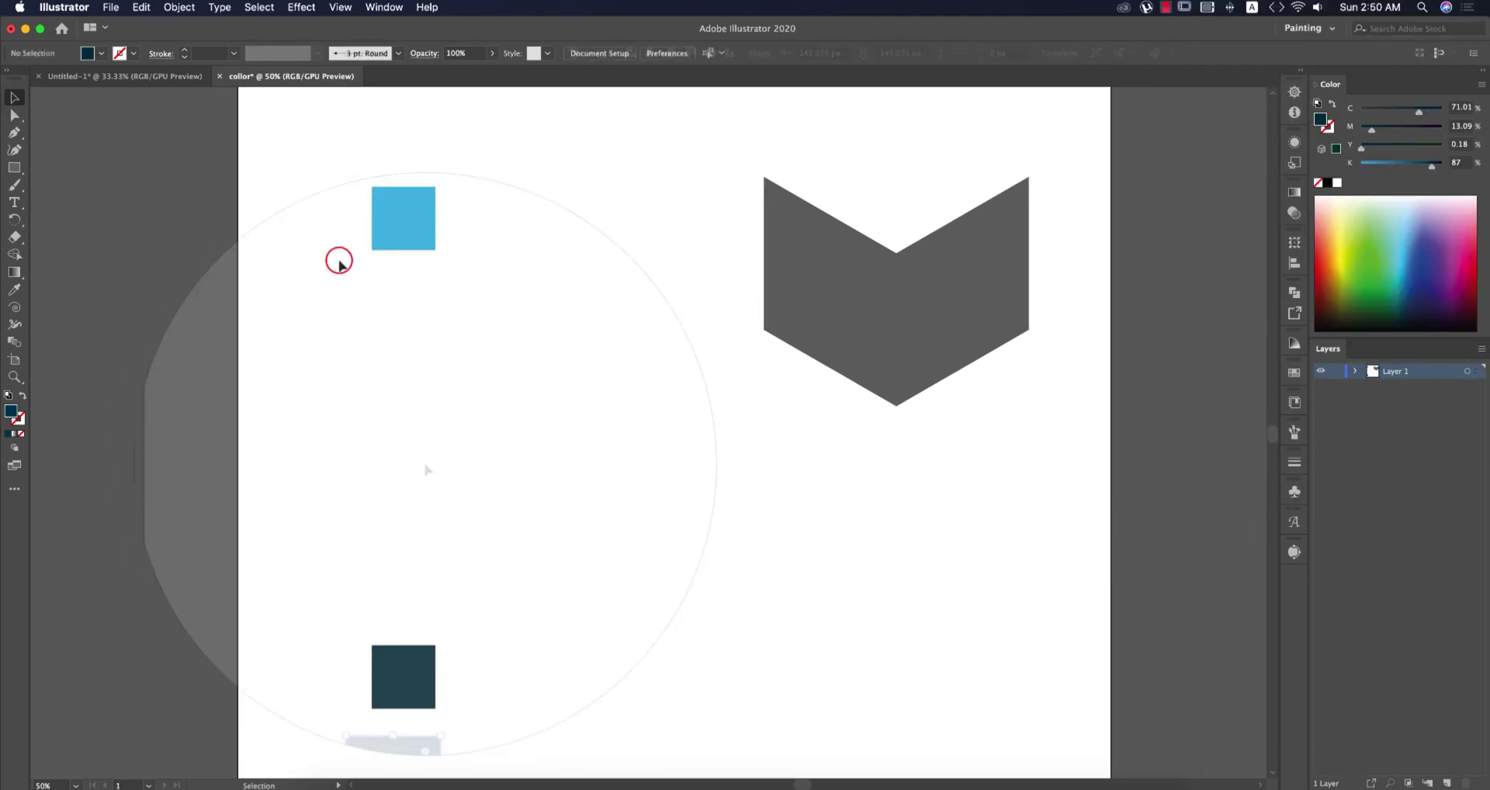
left_click_drag(290, 162, 498, 734)
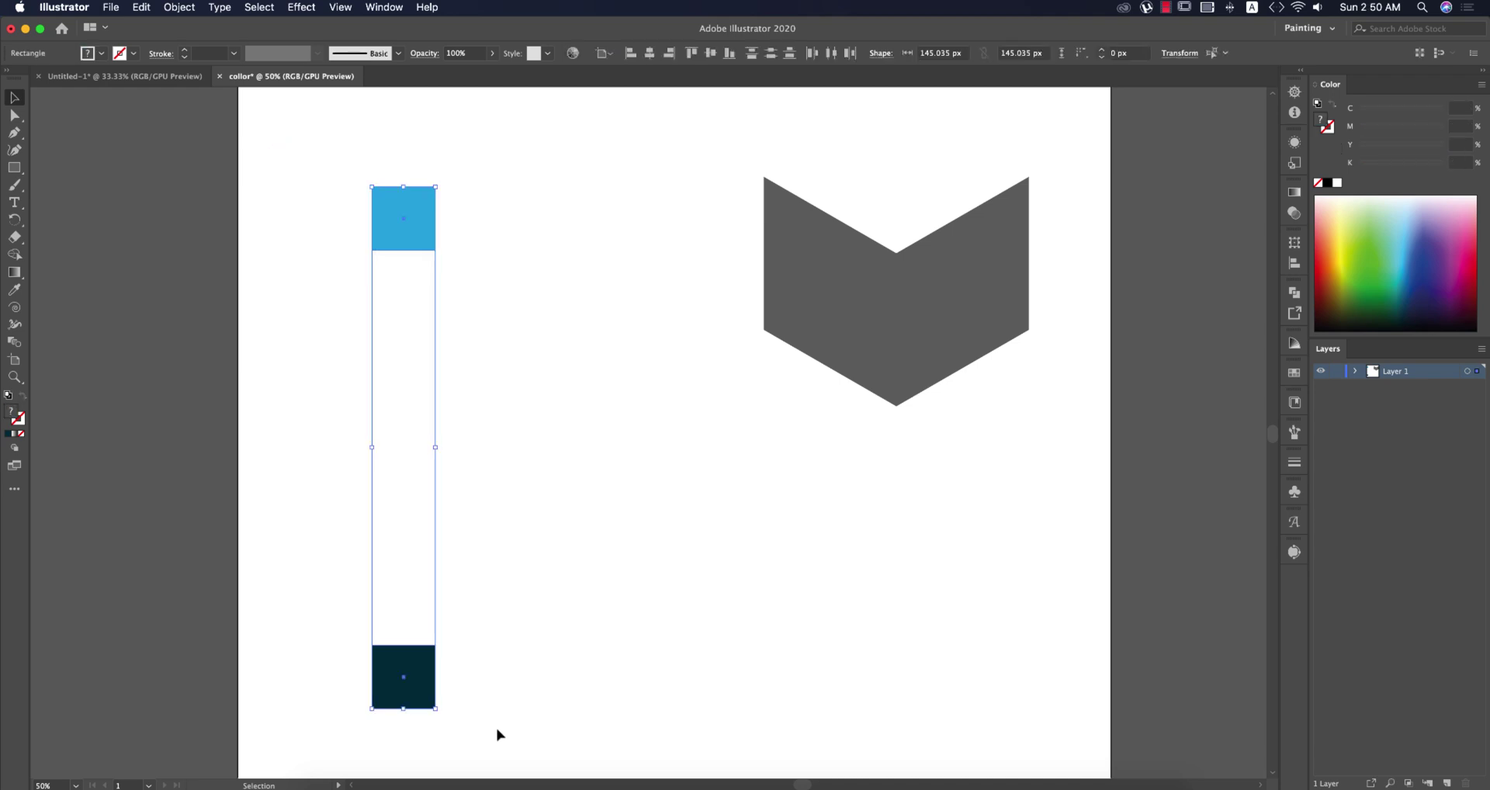
Blend the top light blue square into the bottom dark teal square
left_click(14, 342)
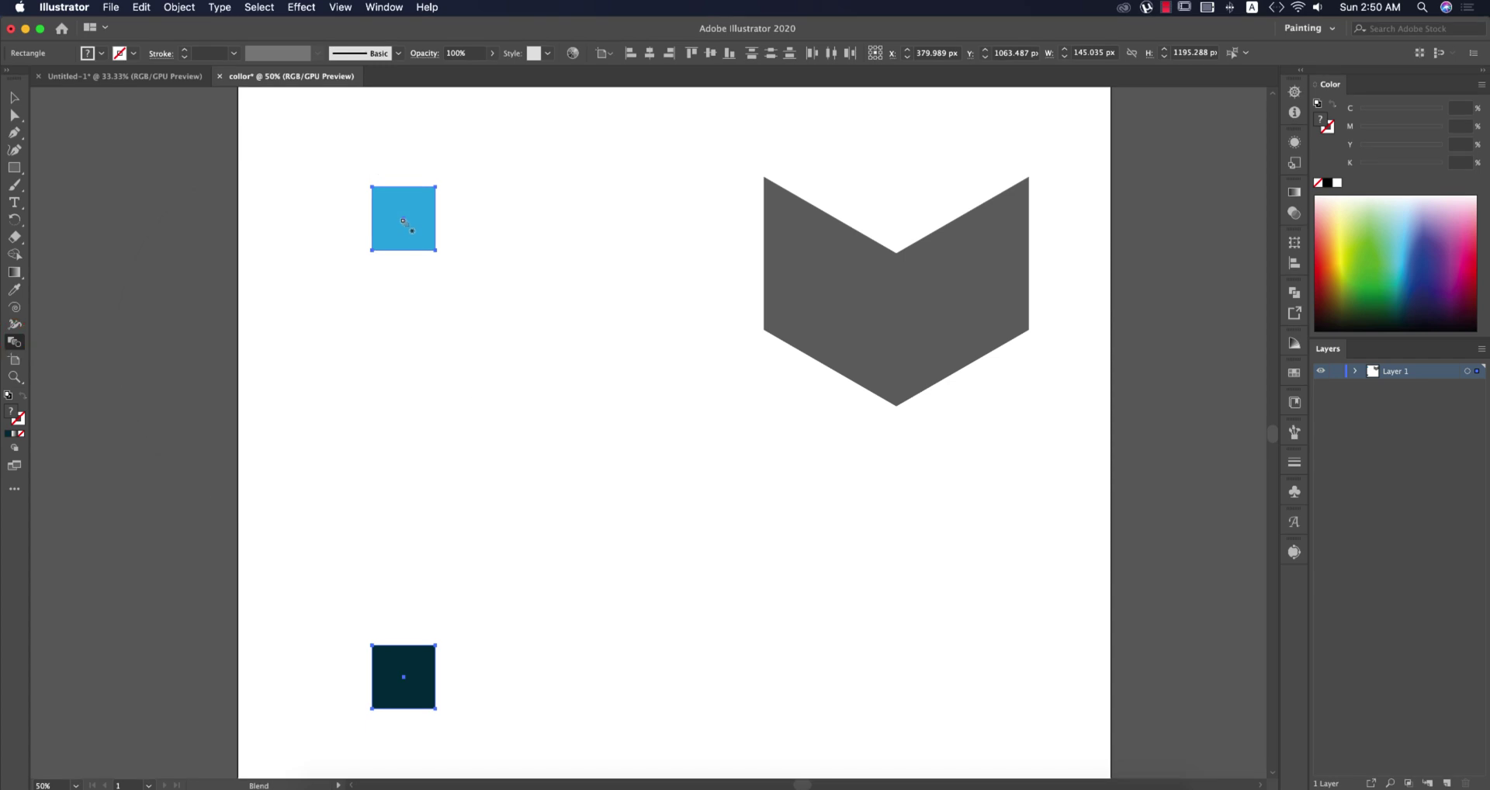
left_click(403, 672)
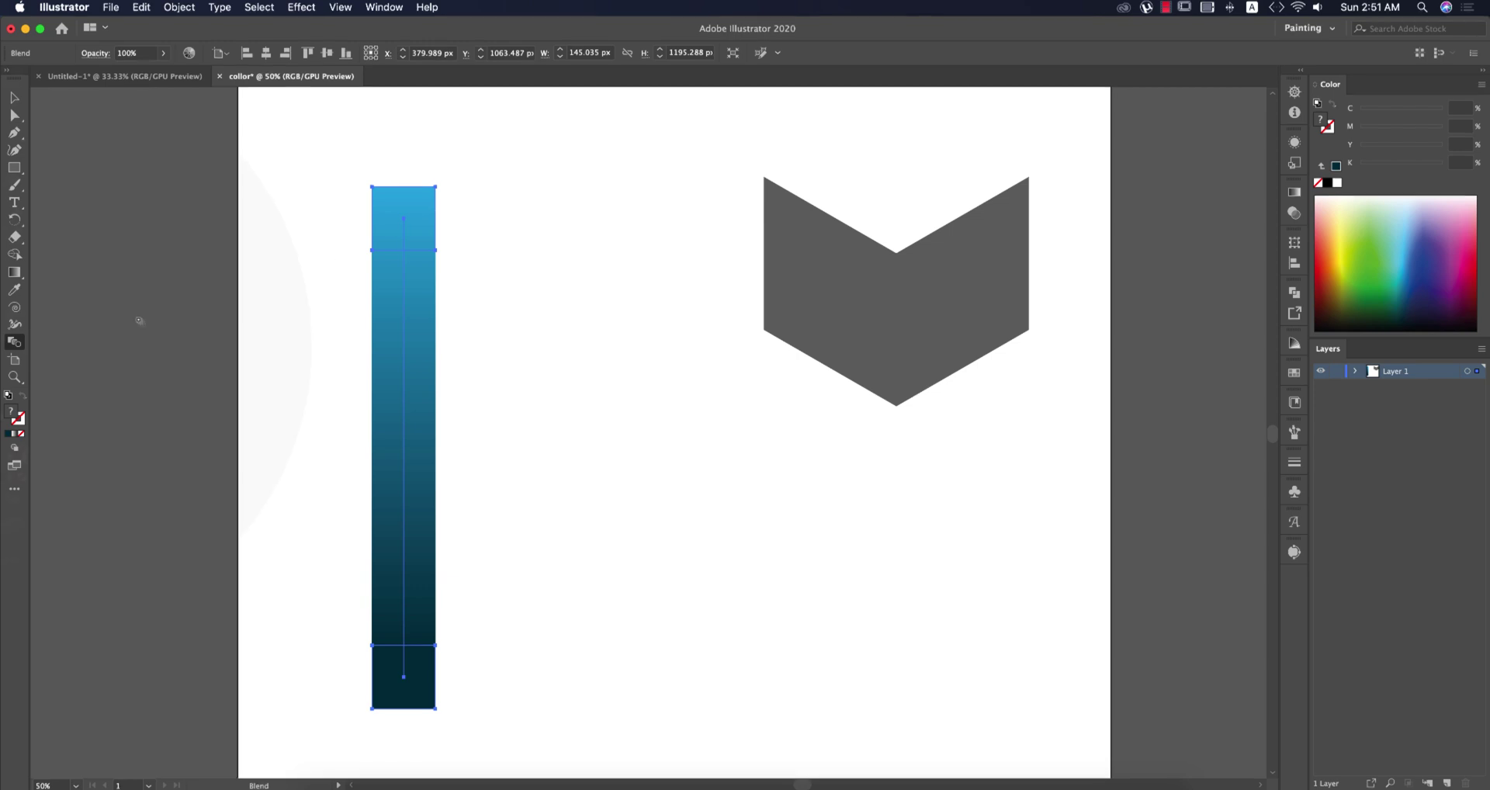
Set the blend spacing to Specified Steps with Preview on, trying 30 steps
double_click(14, 342)
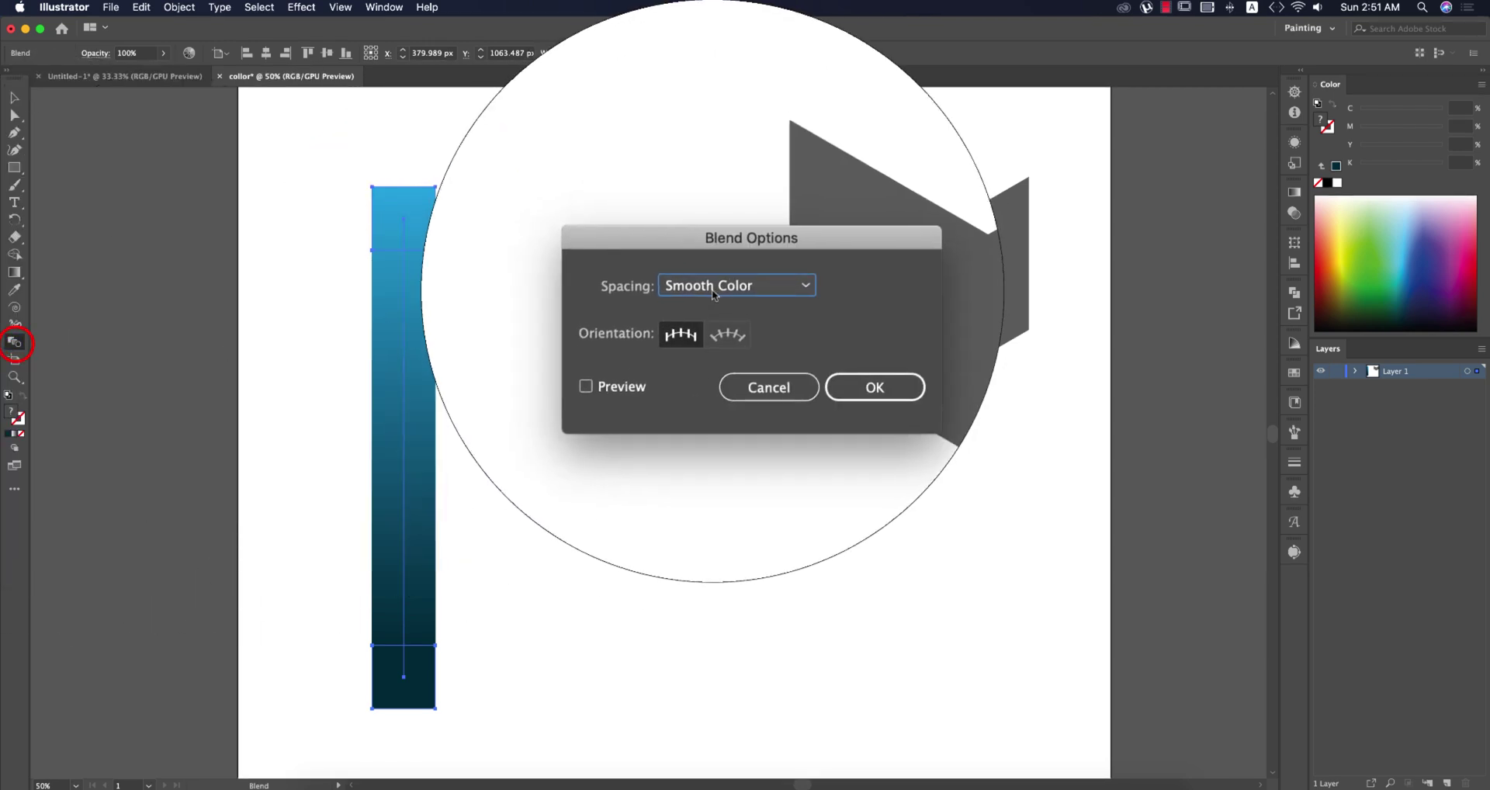
left_click(687, 284)
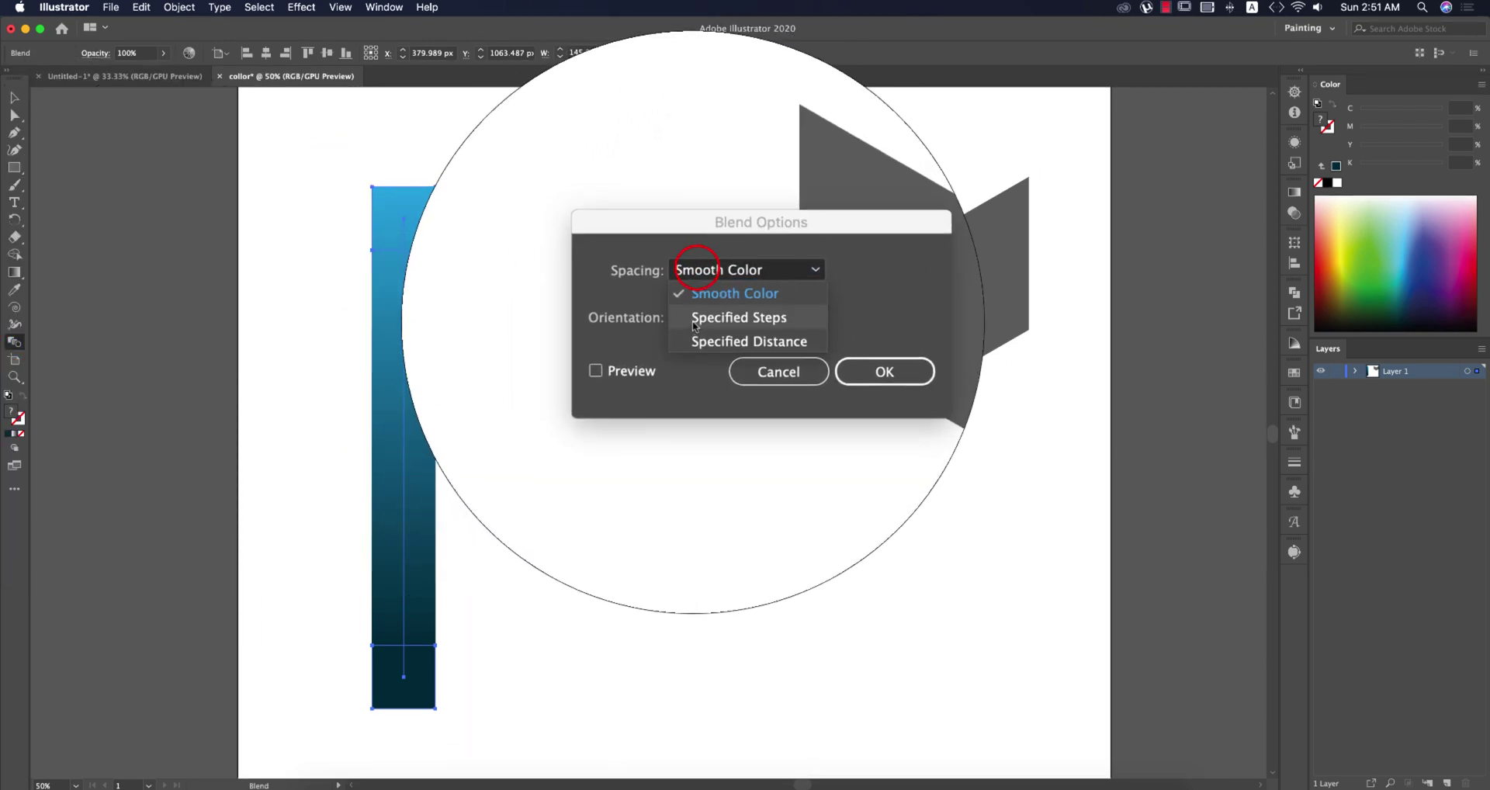
left_click(695, 319)
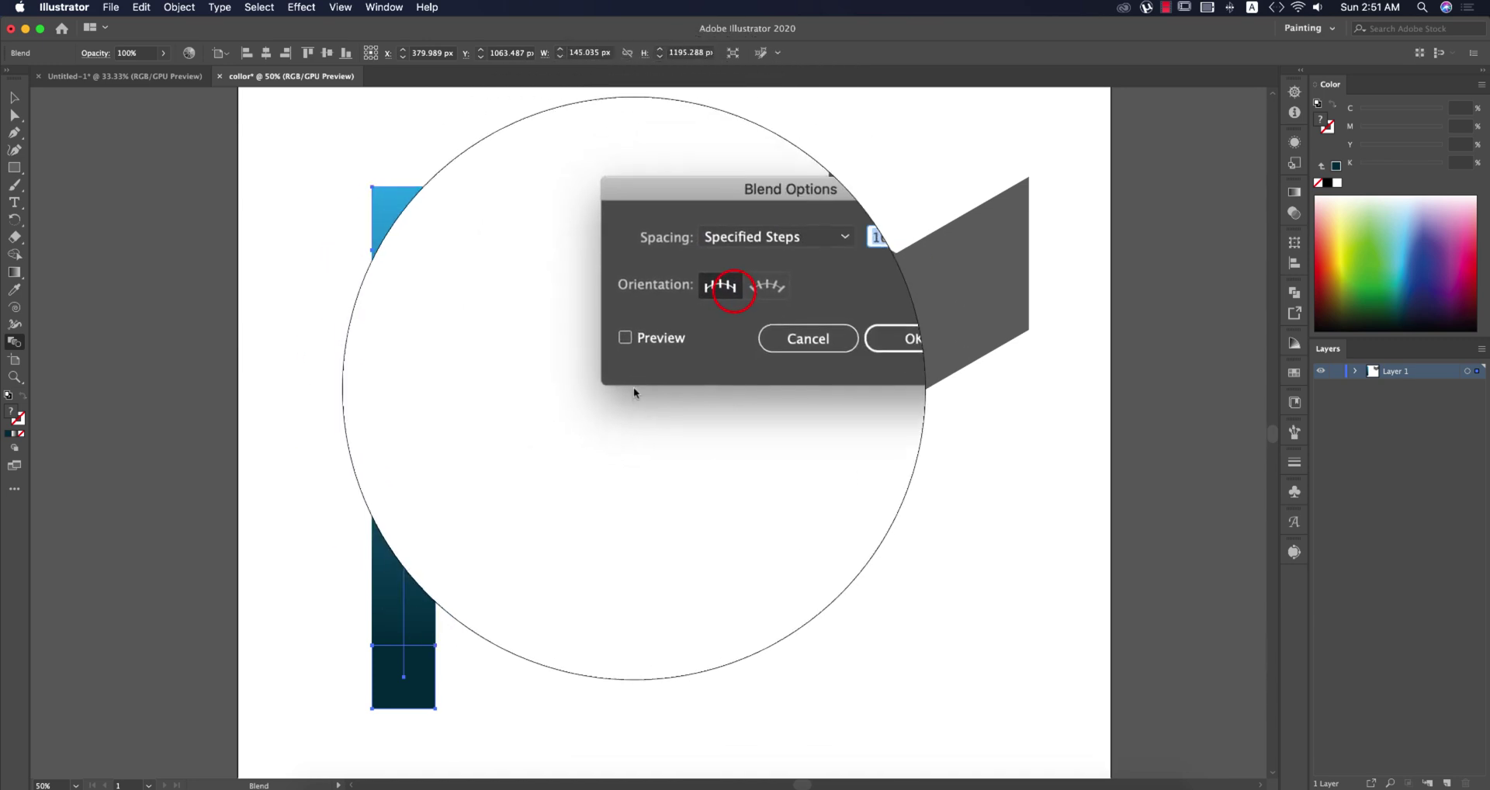
left_click(627, 354)
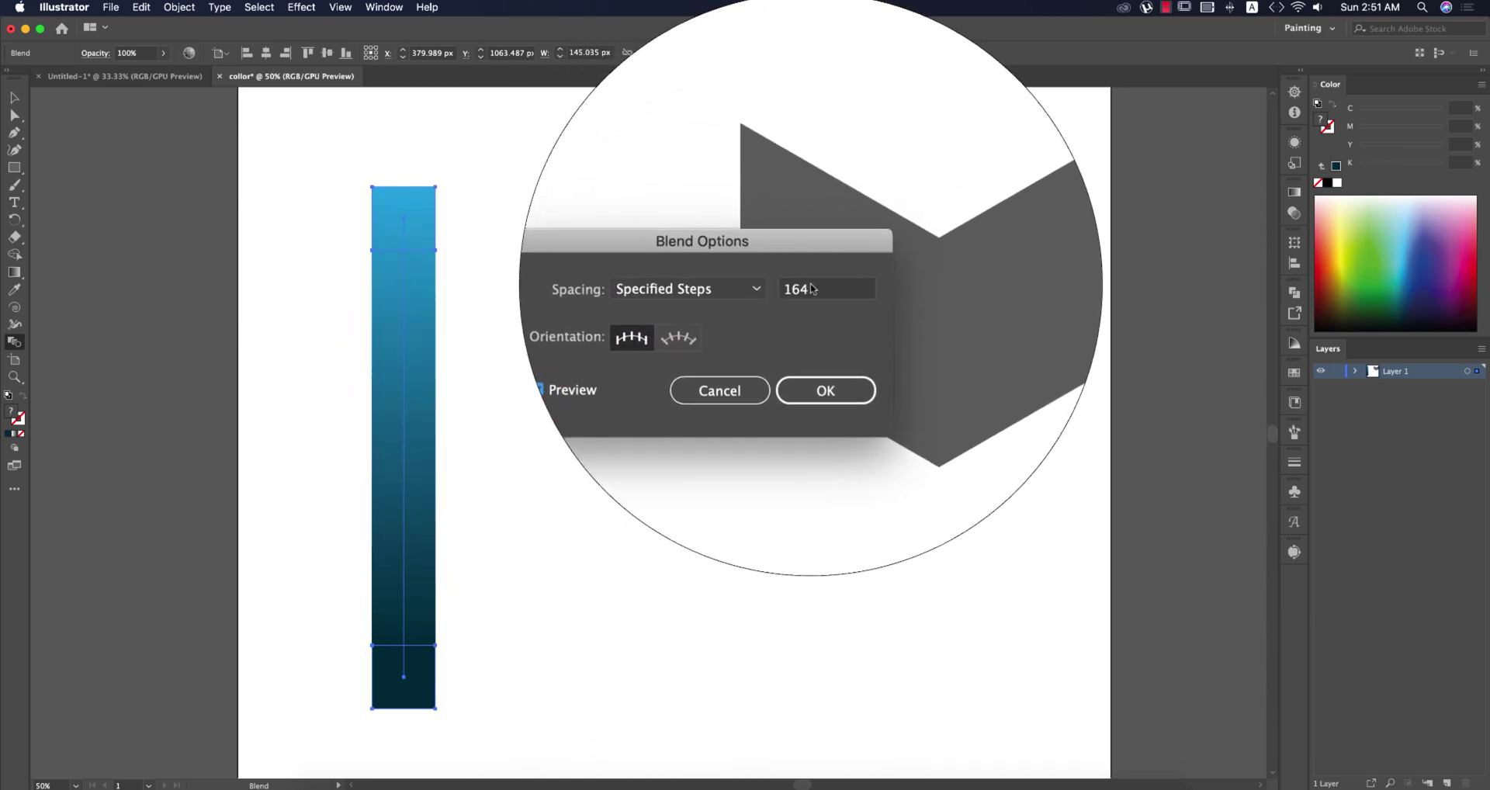
type("30")
left_click(628, 355)
left_click(628, 355)
Adjust the step count to 10 and apply the stepped blend
left_click(825, 288)
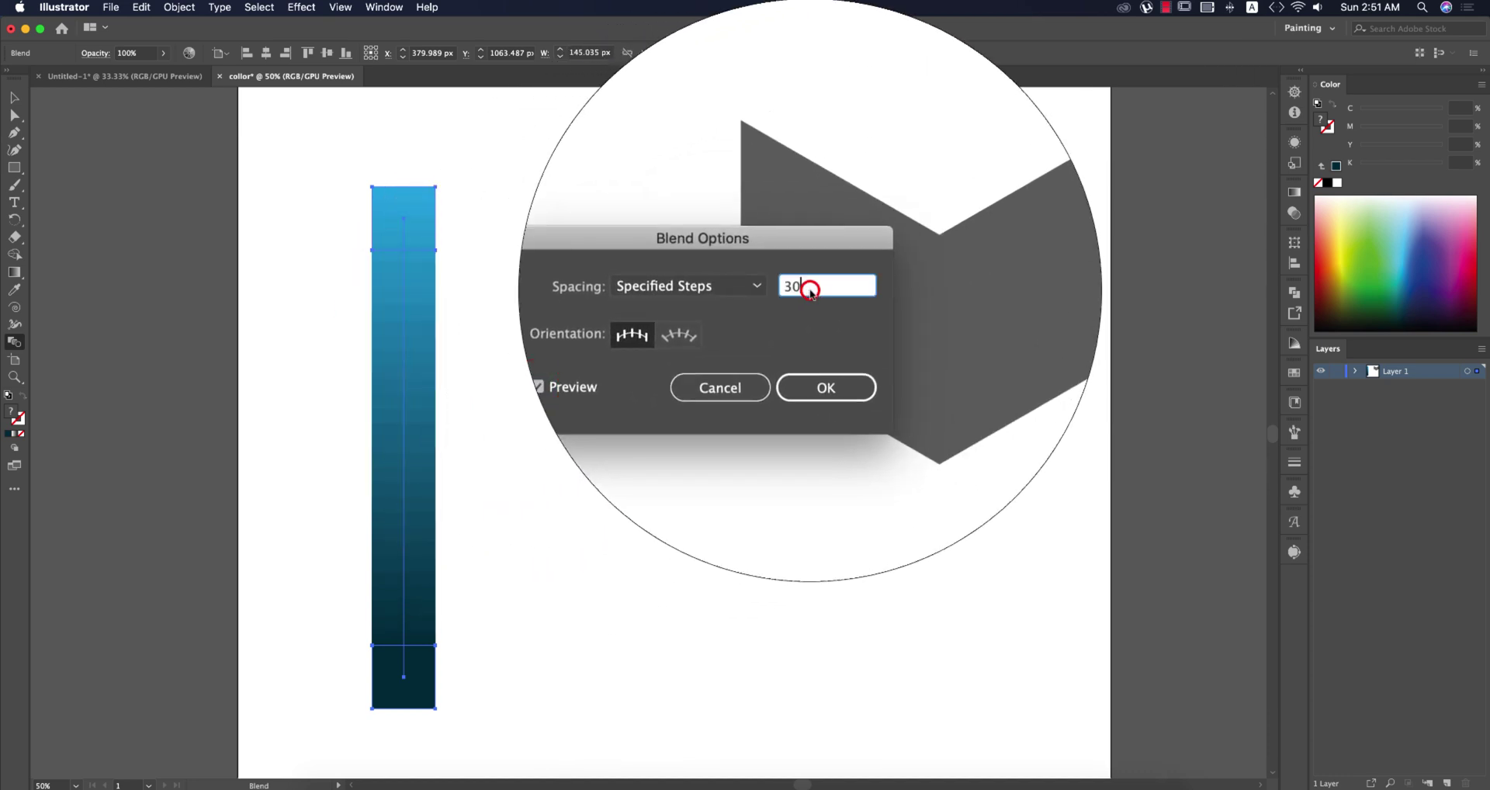
scroll(811, 291, "up", 19)
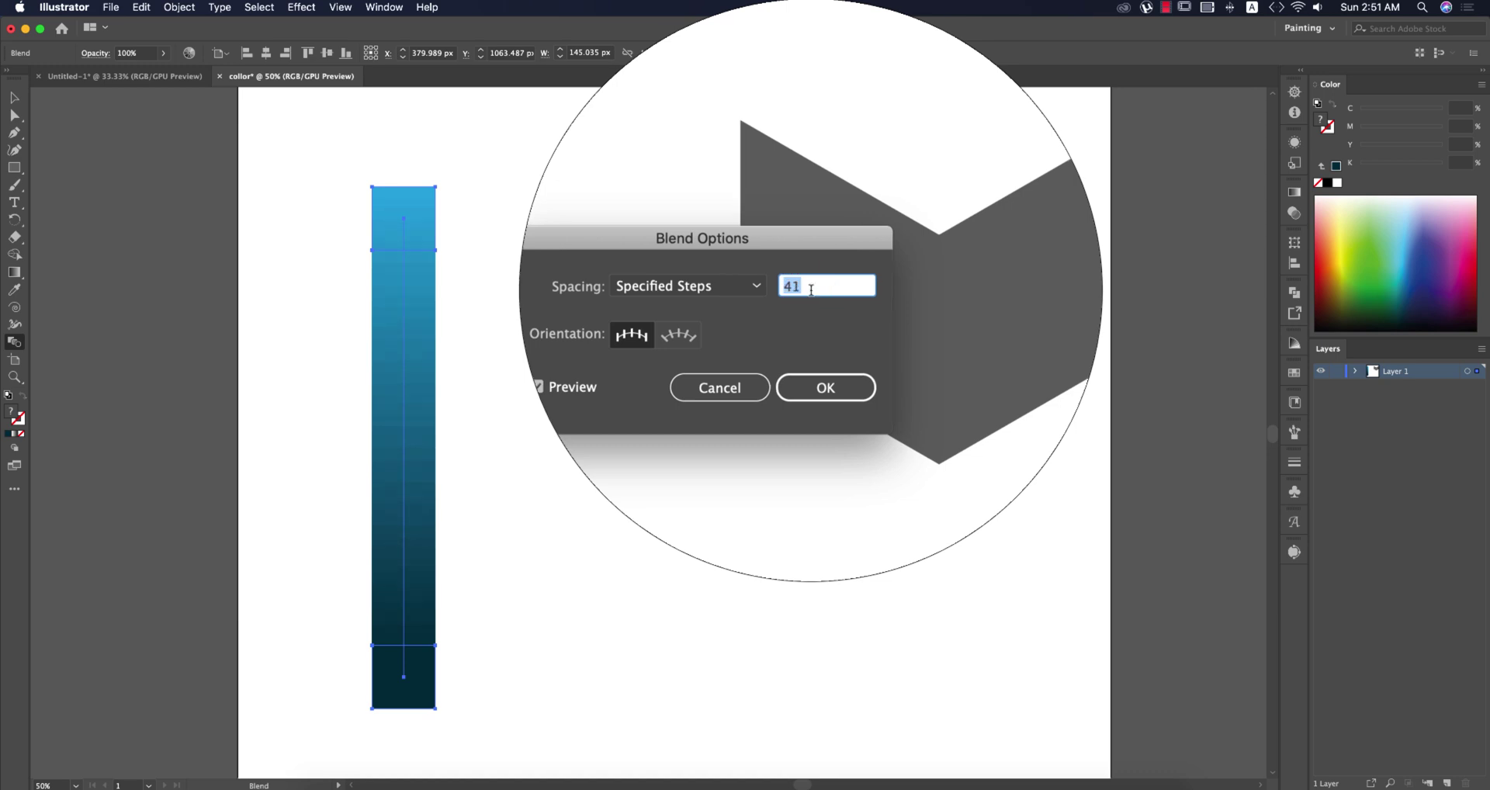
scroll(810, 290, "down", 20)
scroll(811, 290, "up", 5)
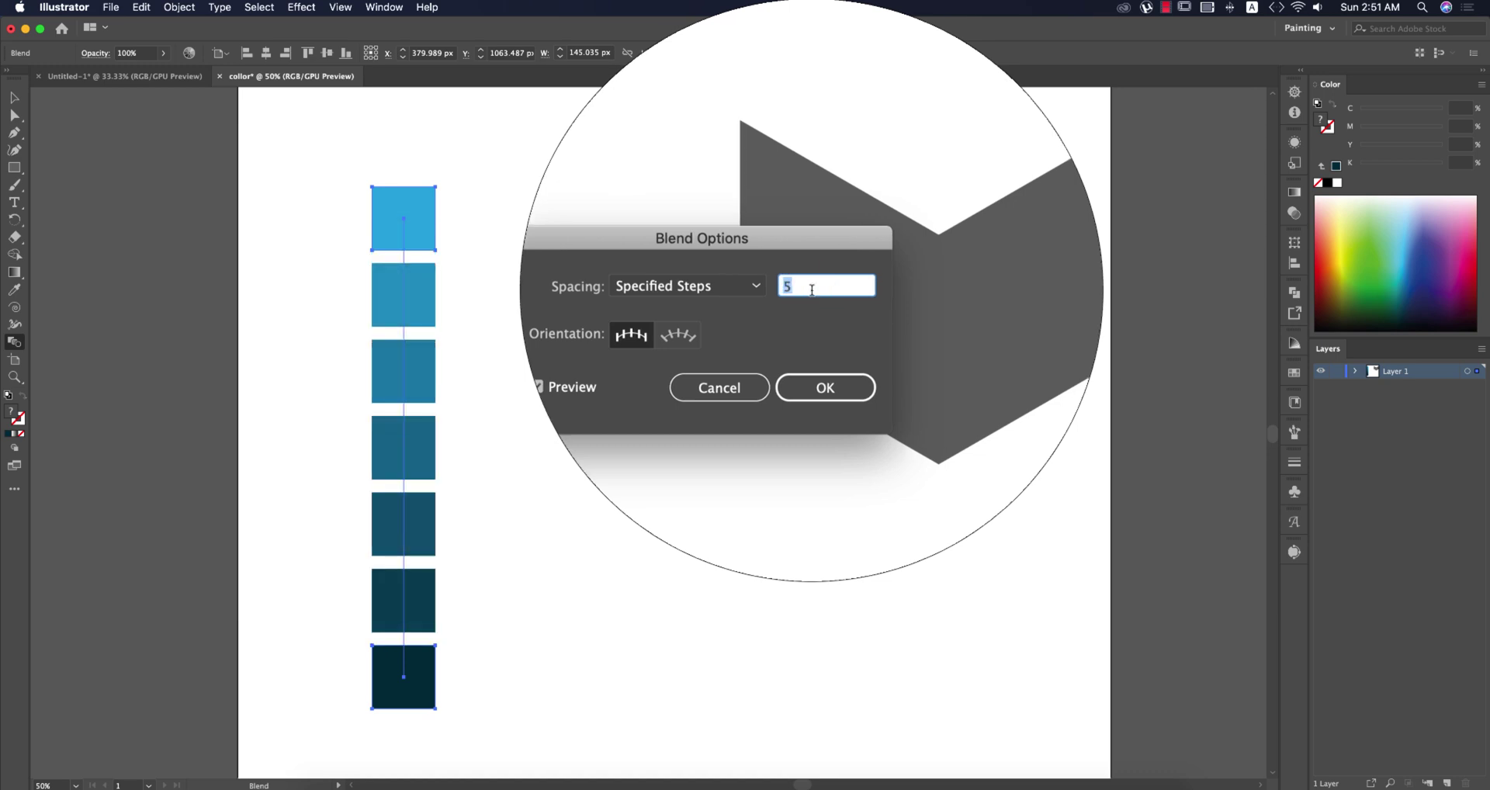
scroll(811, 290, "up", 1)
left_click(825, 355)
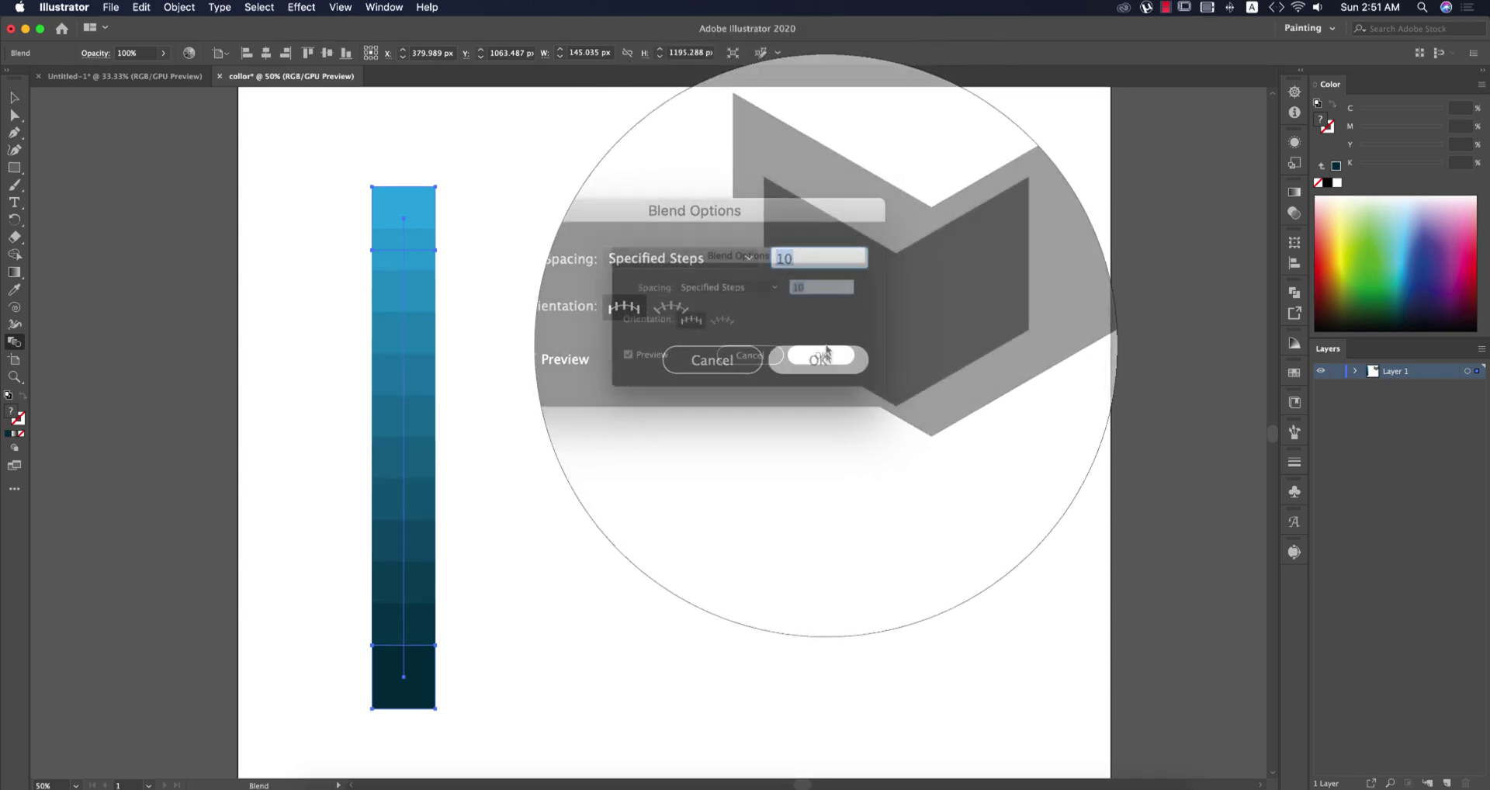
key("v")
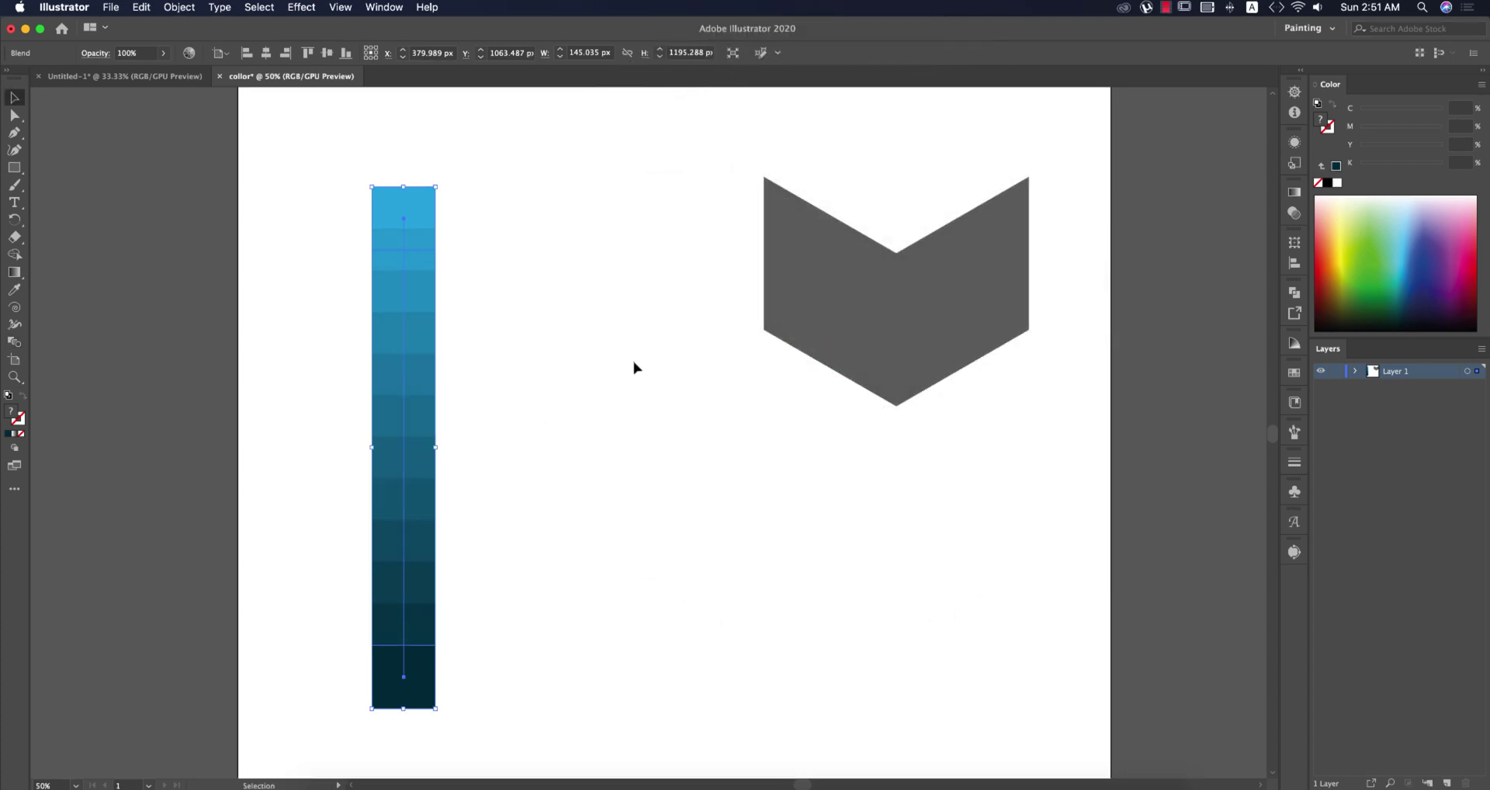
left_click(634, 363)
In isolation mode, raise the blend's top square cyan to 100%, then exit isolation
left_click(394, 245)
left_click(533, 284)
double_click(408, 208)
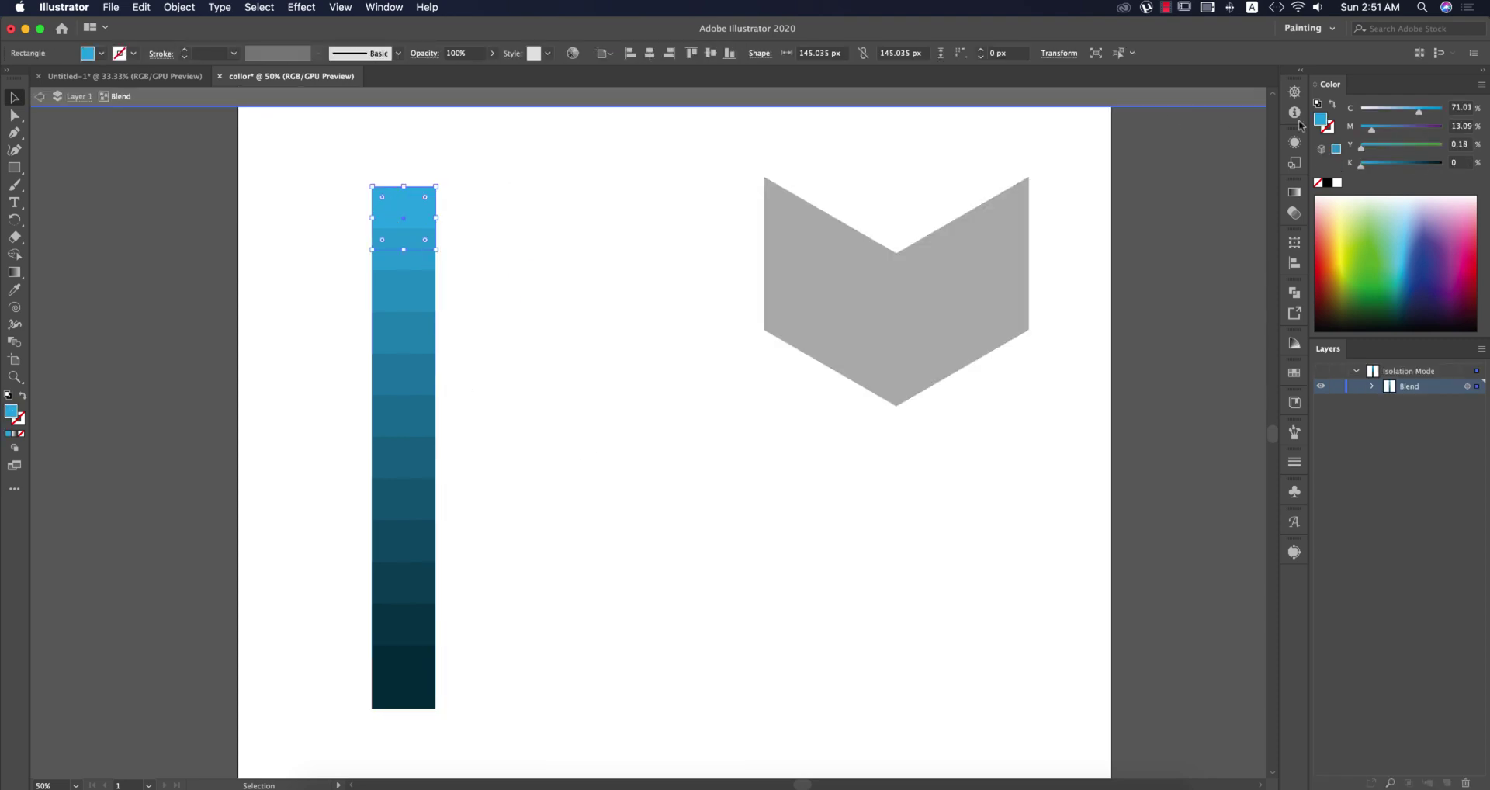
left_click_drag(1418, 113, 1444, 113)
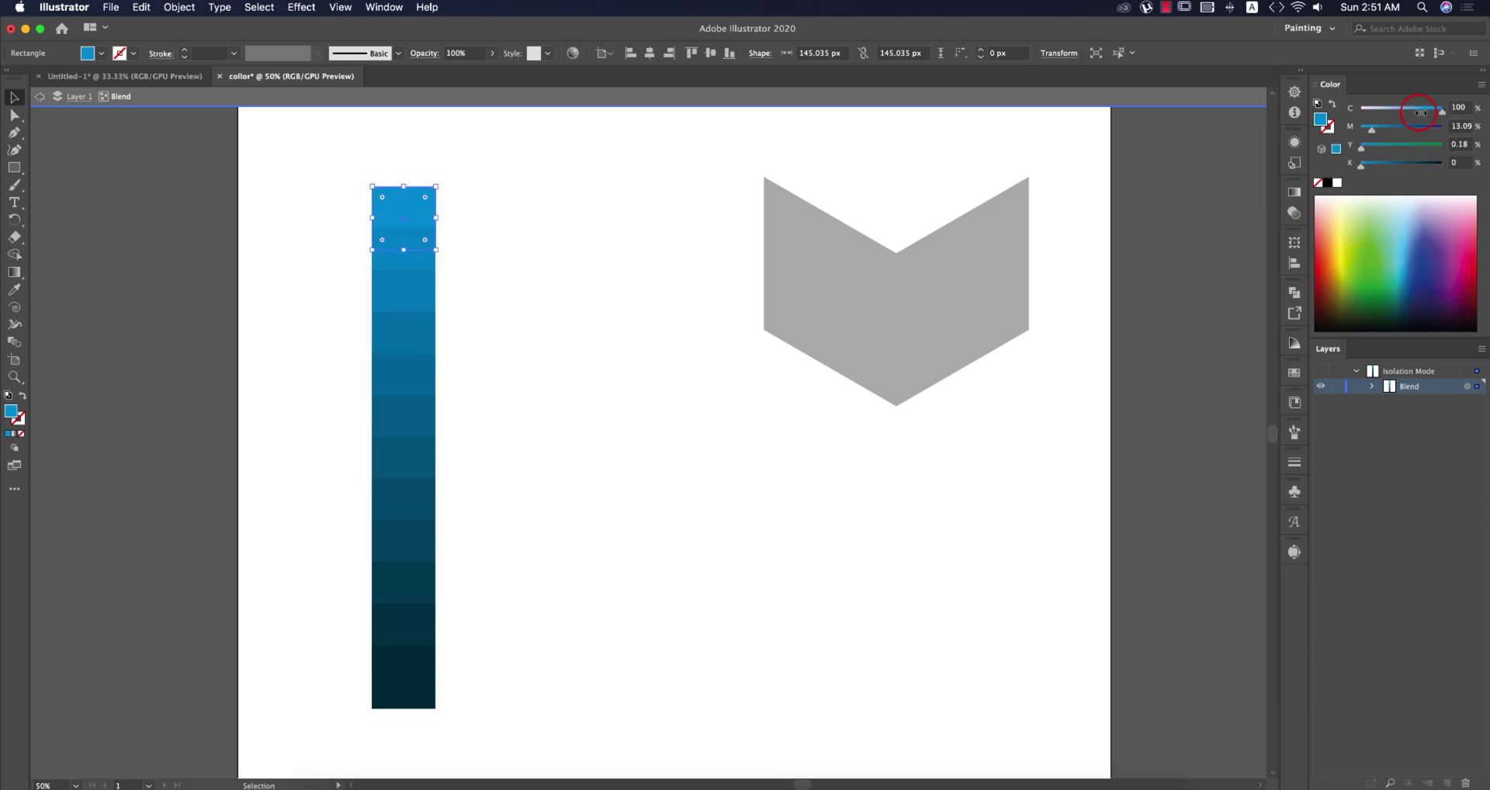
double_click(494, 424)
left_click(402, 217)
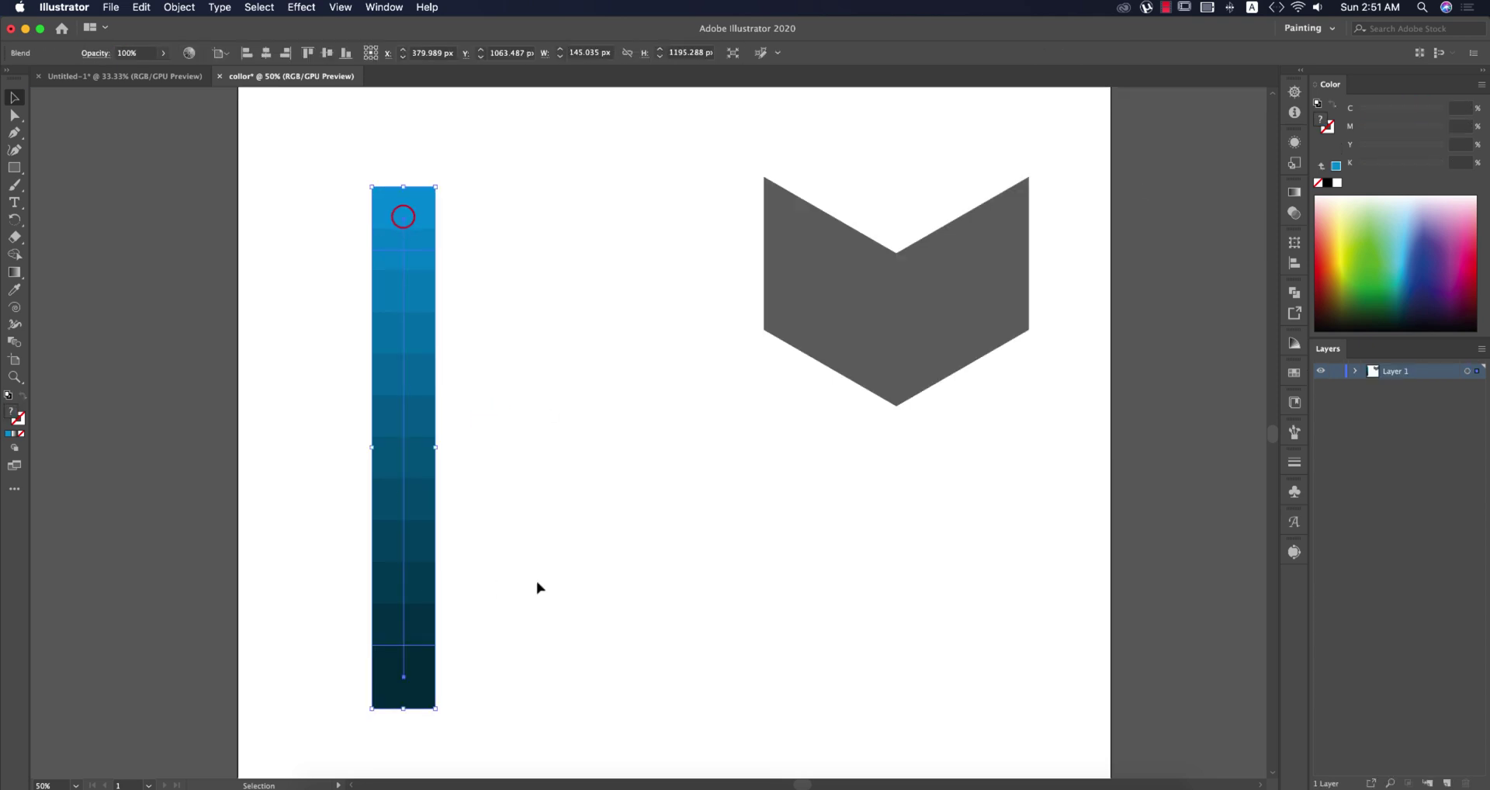
left_click(582, 560)
left_click(727, 449)
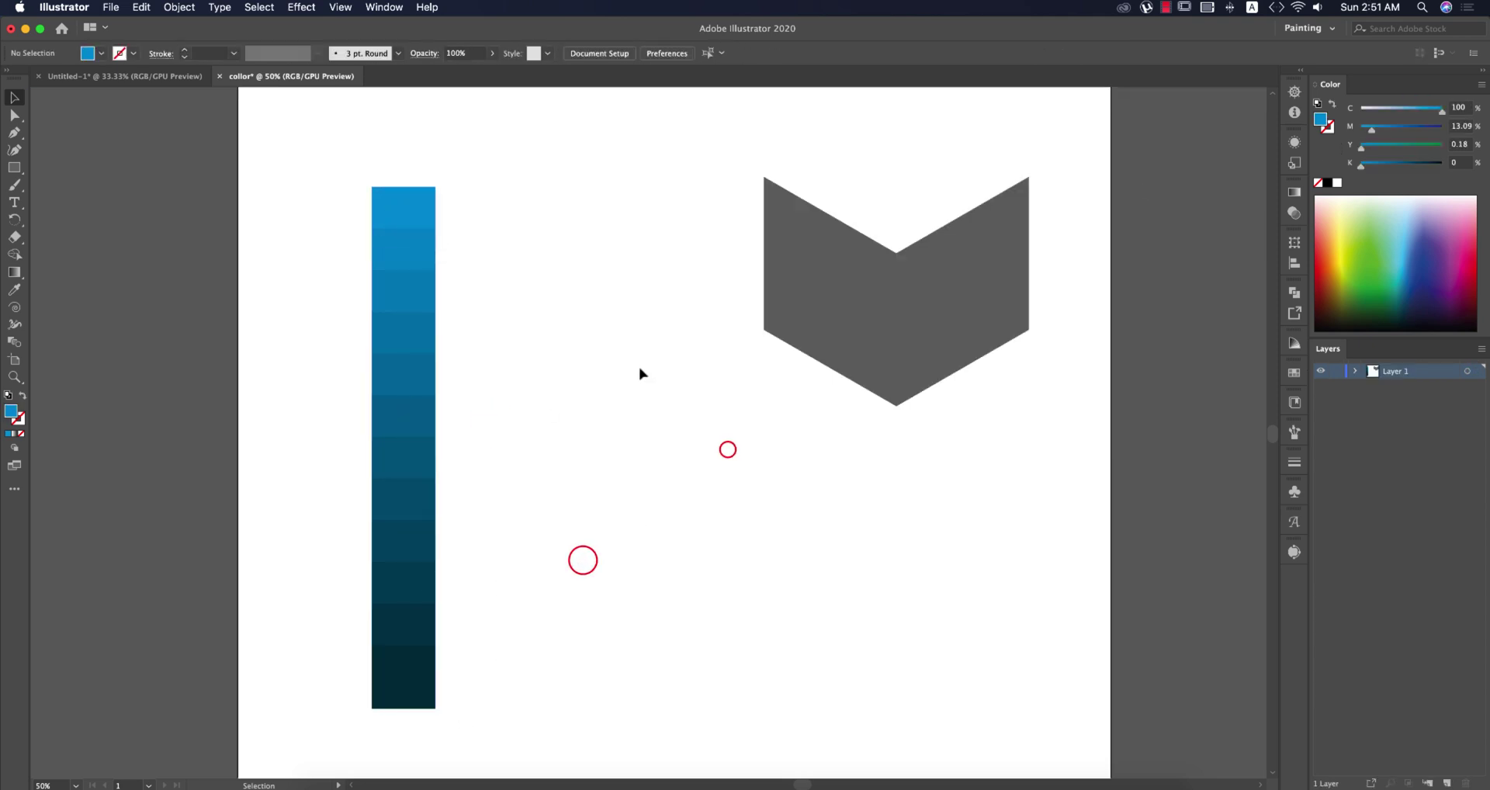
Fill the right-half triangle facets with blues sampled from the strip's top bands
left_click(956, 359)
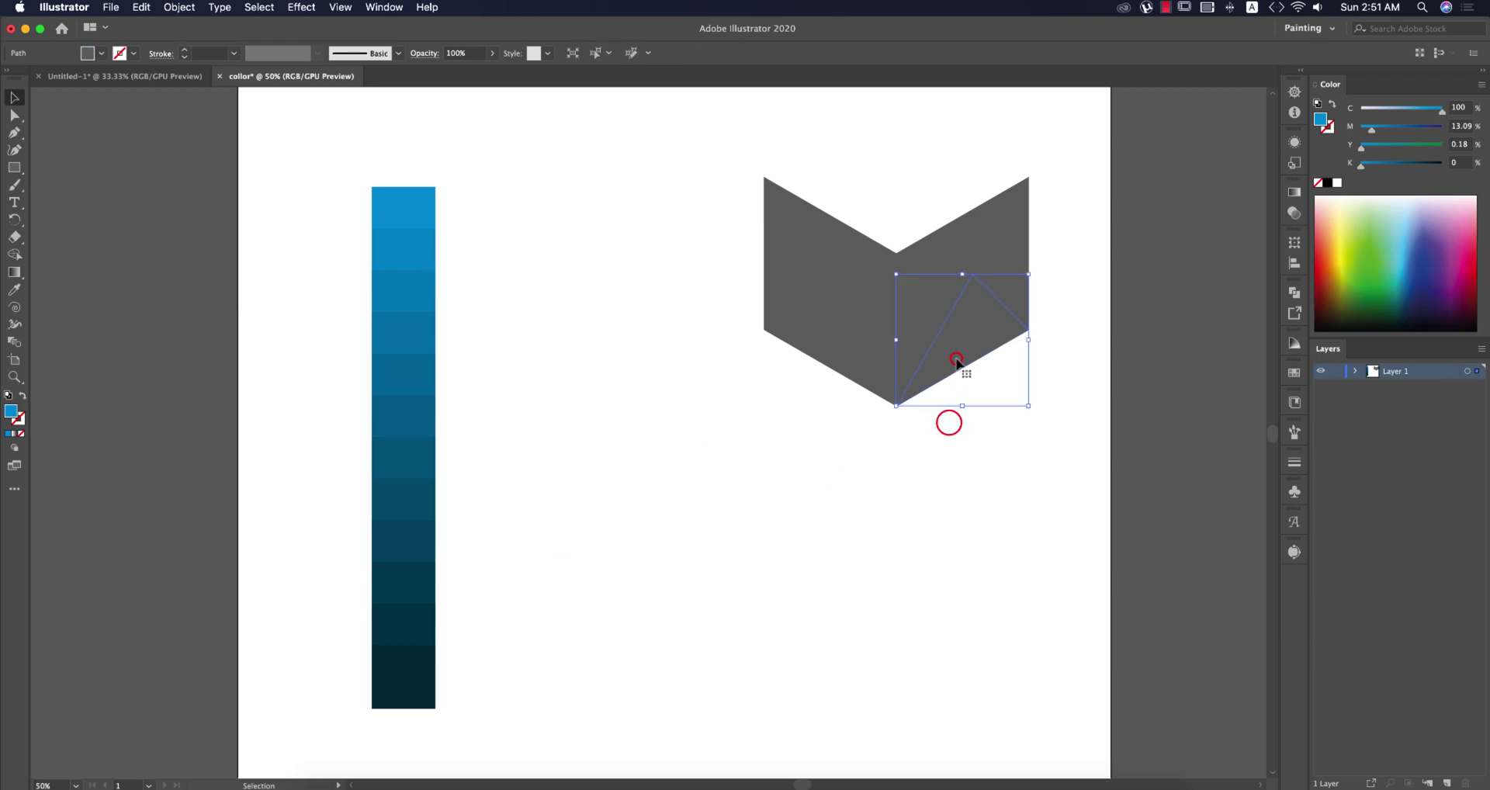
key("i")
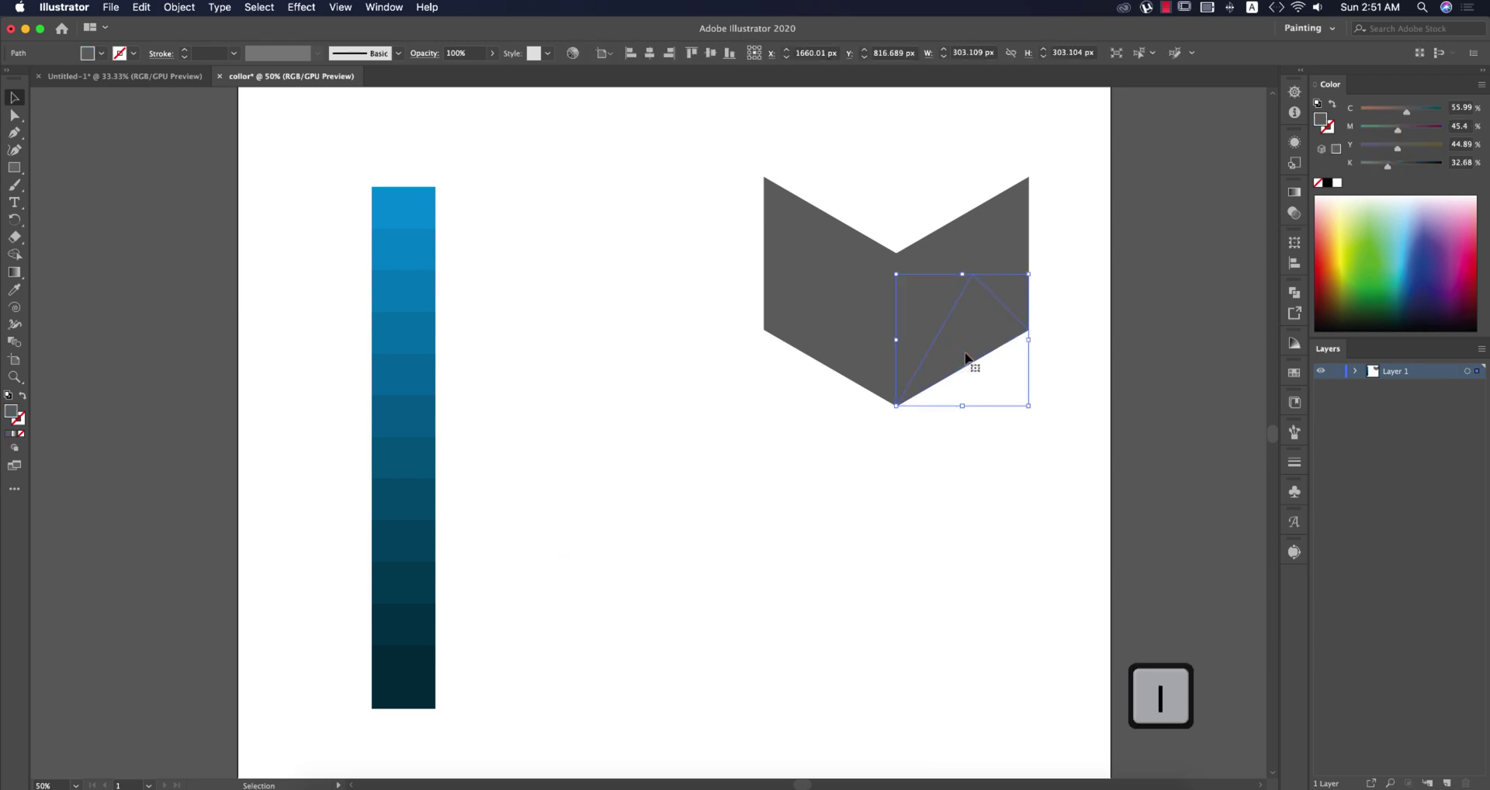
left_click(401, 215)
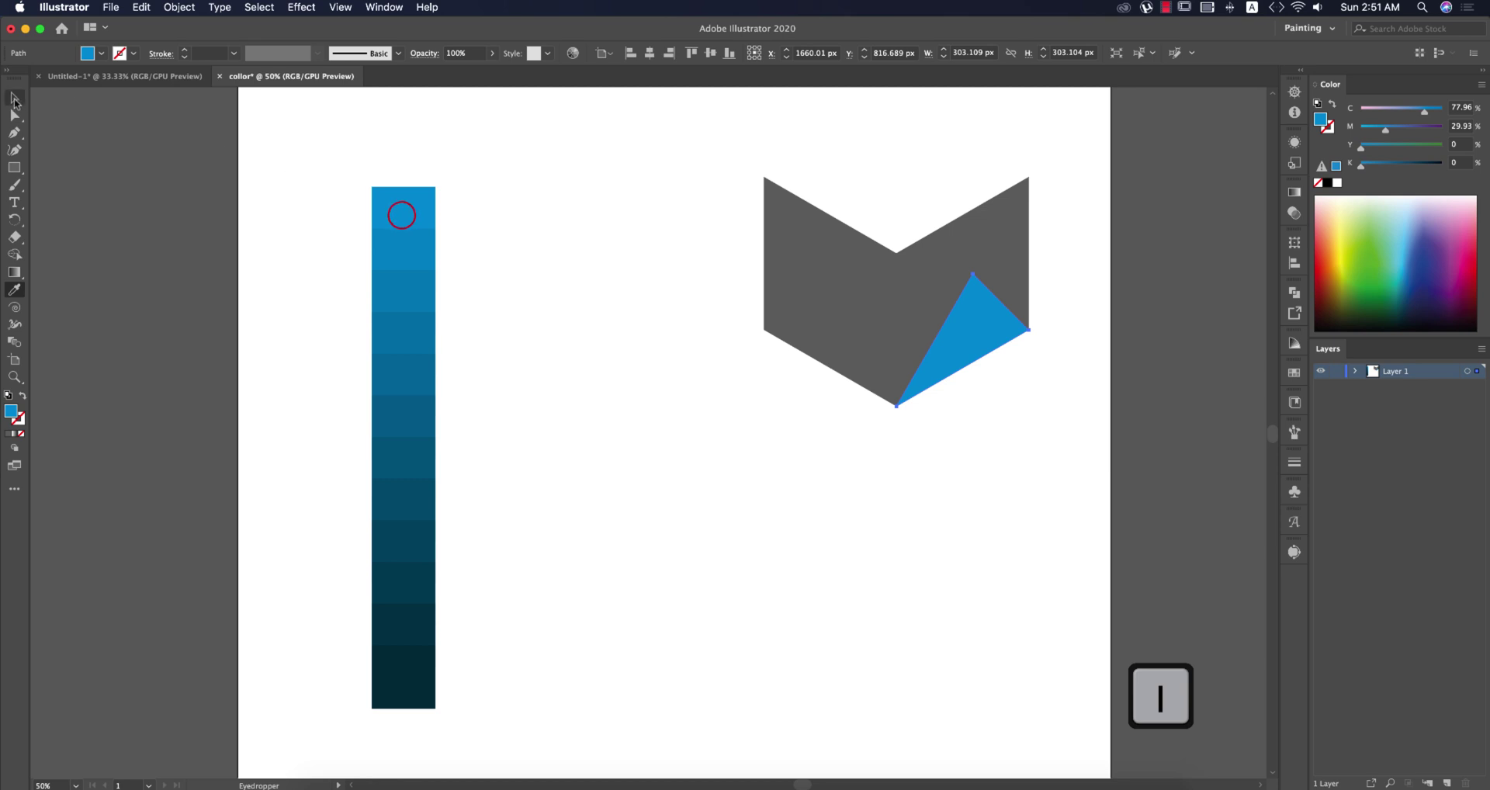
left_click(1026, 260, "super")
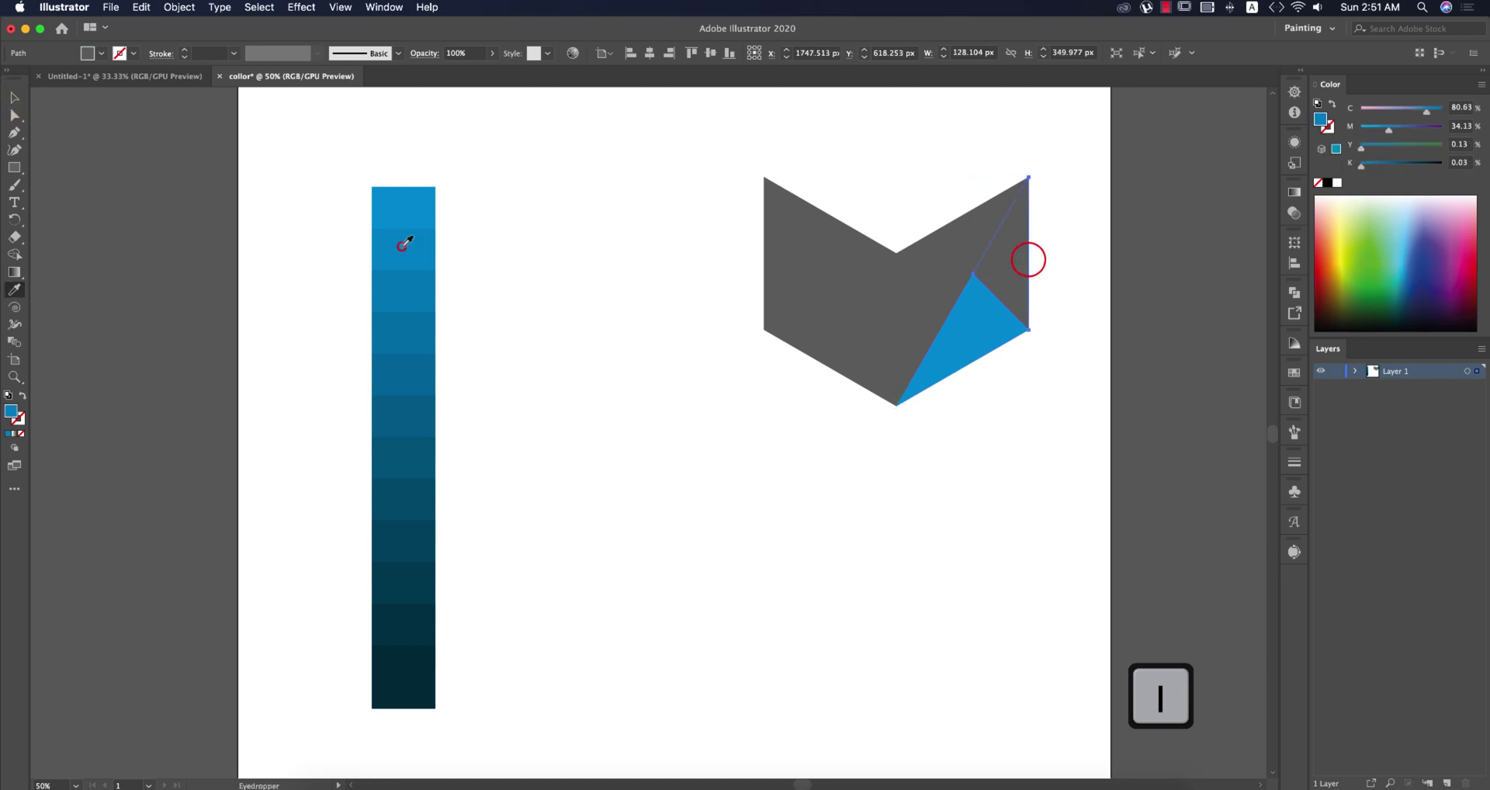
left_click(402, 245)
left_click(16, 98)
left_click(979, 250)
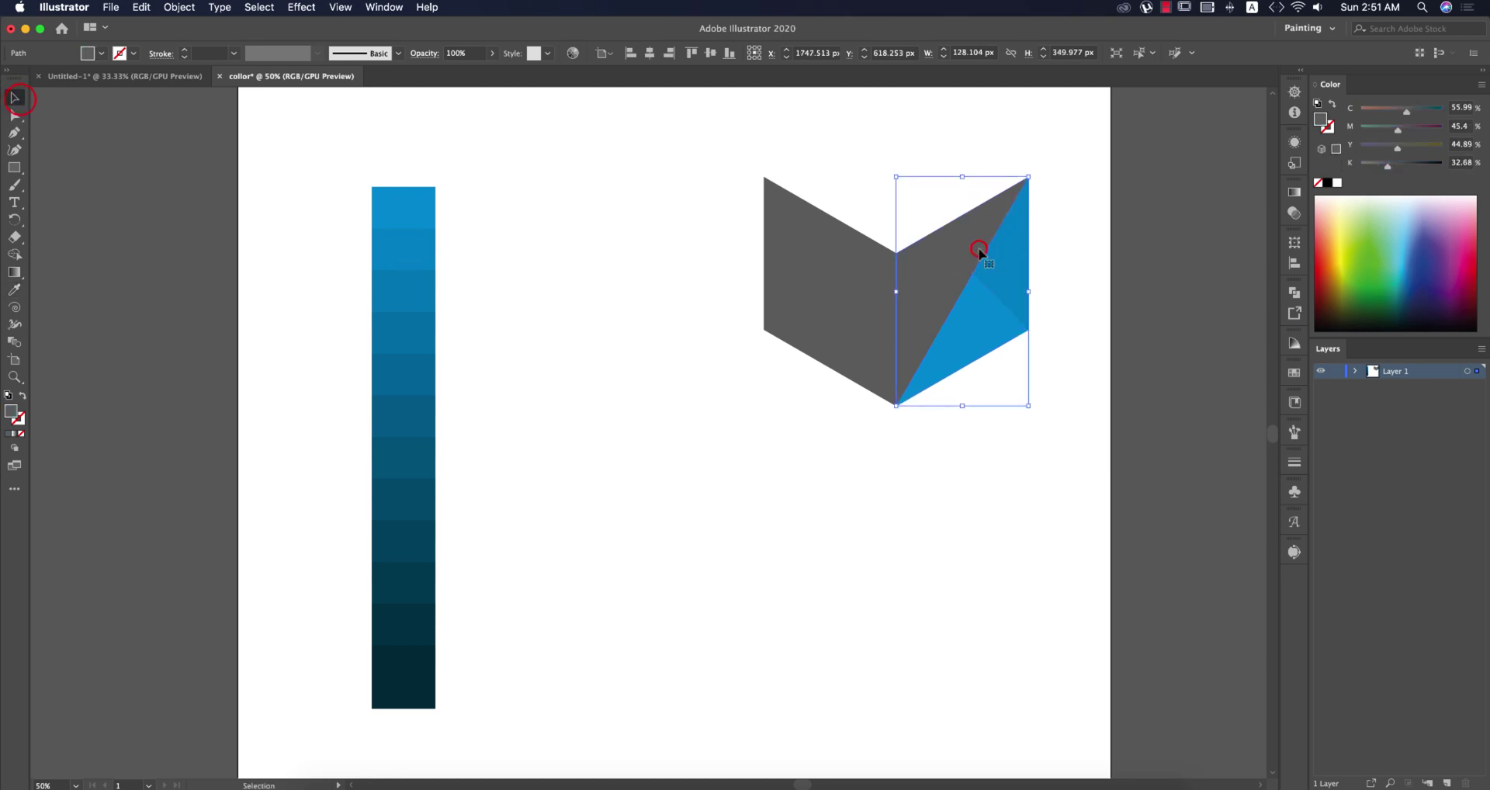
key("i")
left_click(392, 290)
left_click(14, 98)
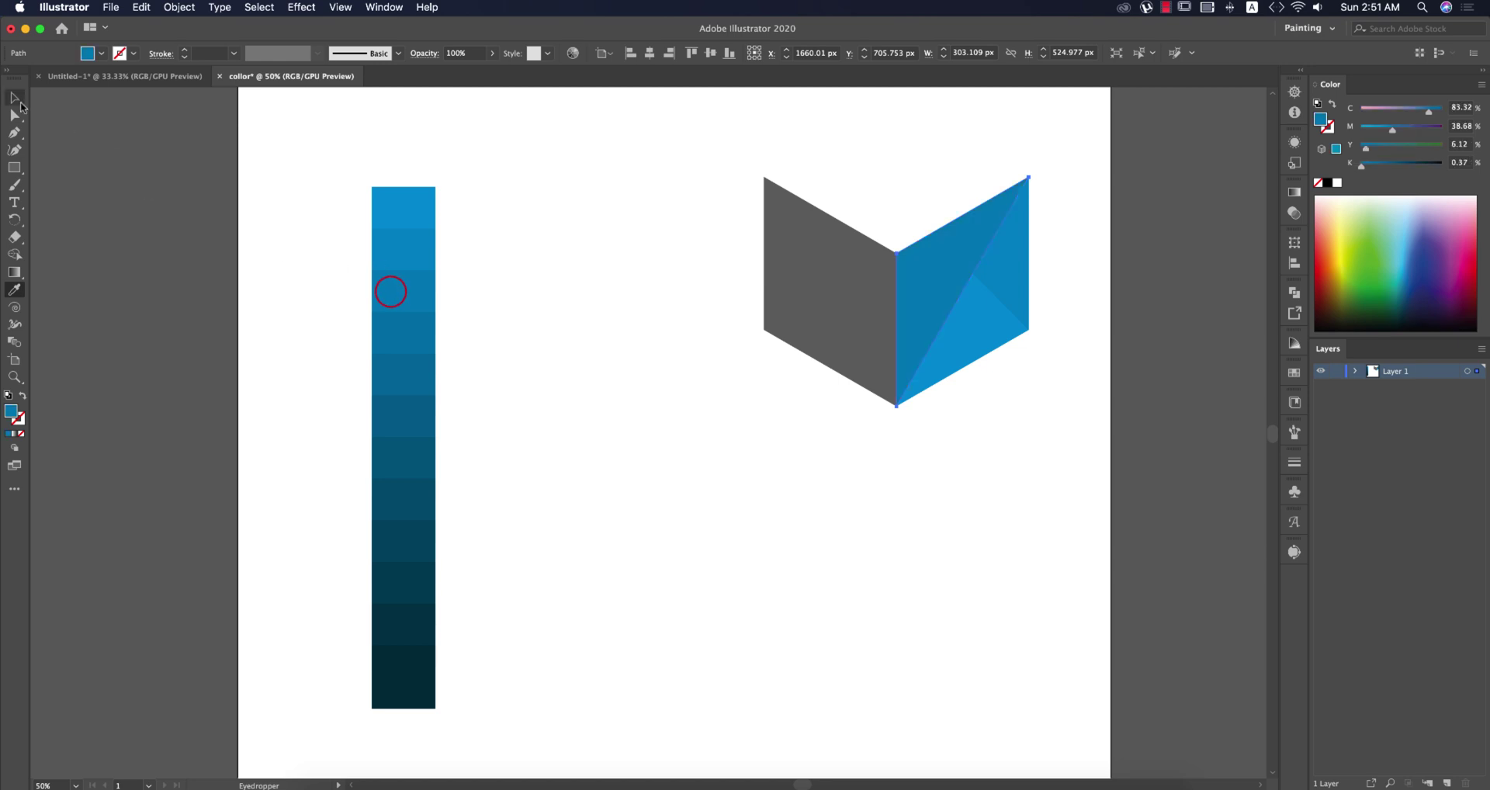
left_click(758, 506)
Fill the upper-left facet with a darker blue sampled from the strip
left_click(869, 292)
key("i")
left_click(407, 329)
left_click(389, 418)
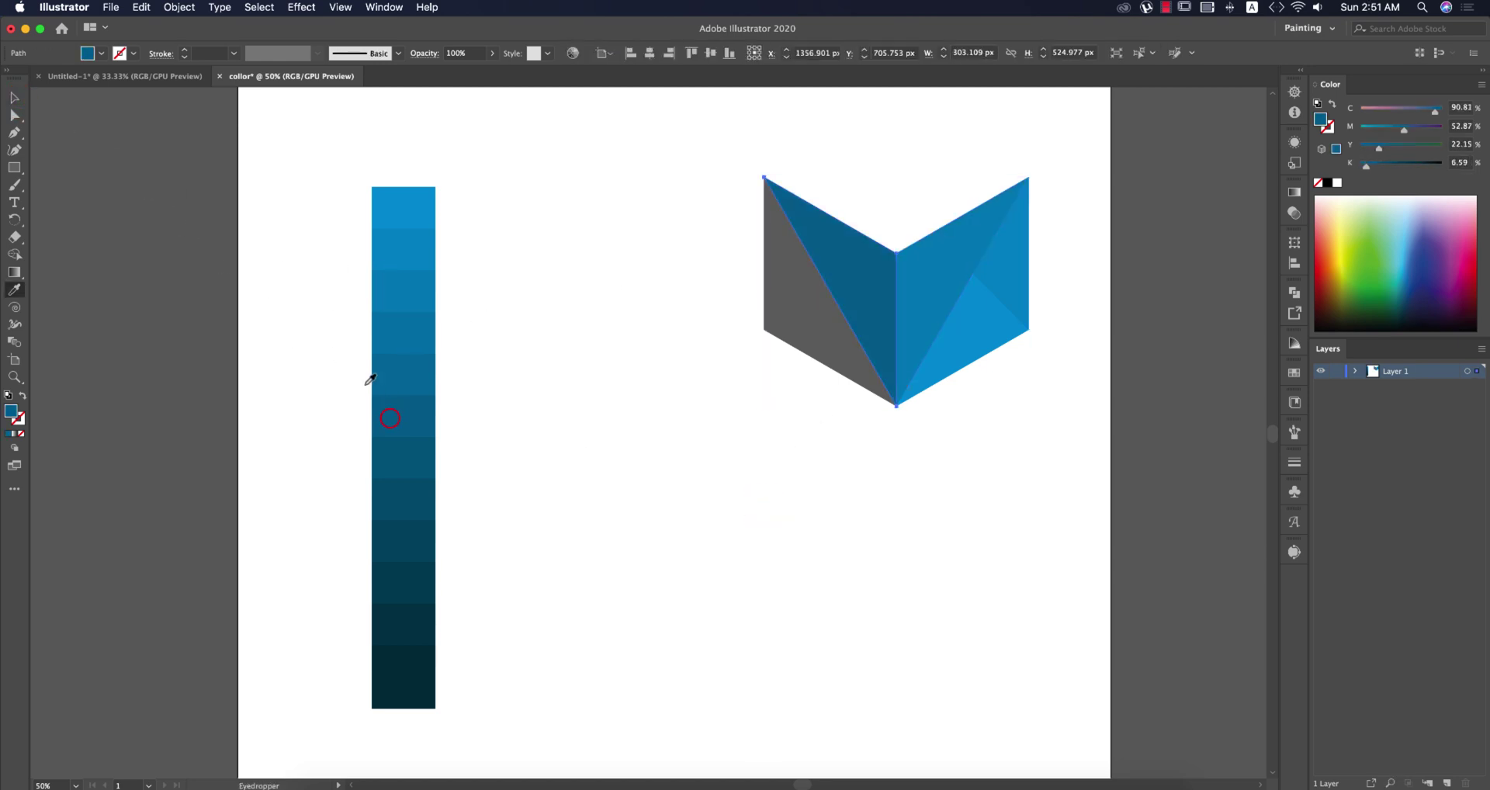
left_click(665, 464, "super")
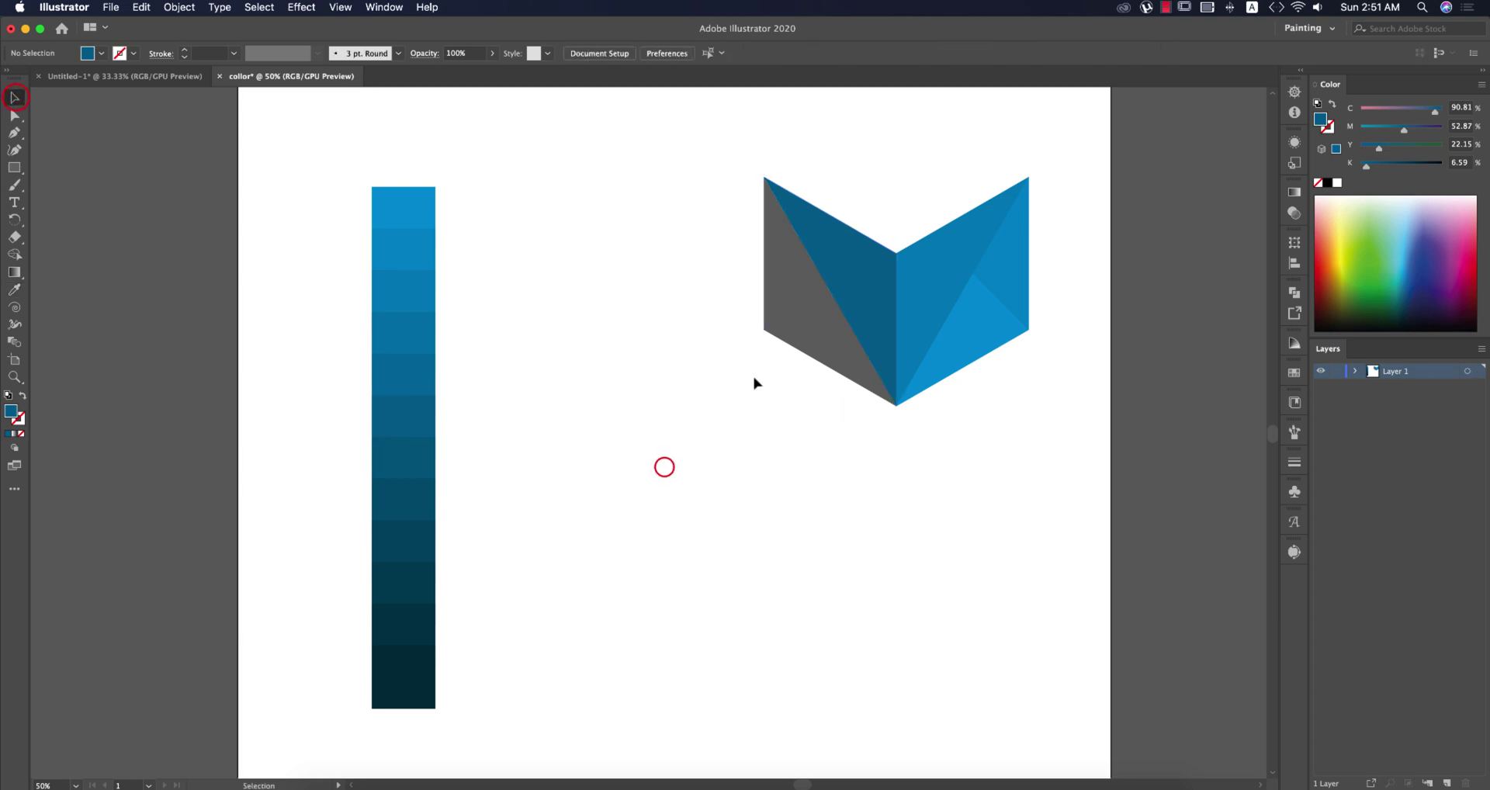